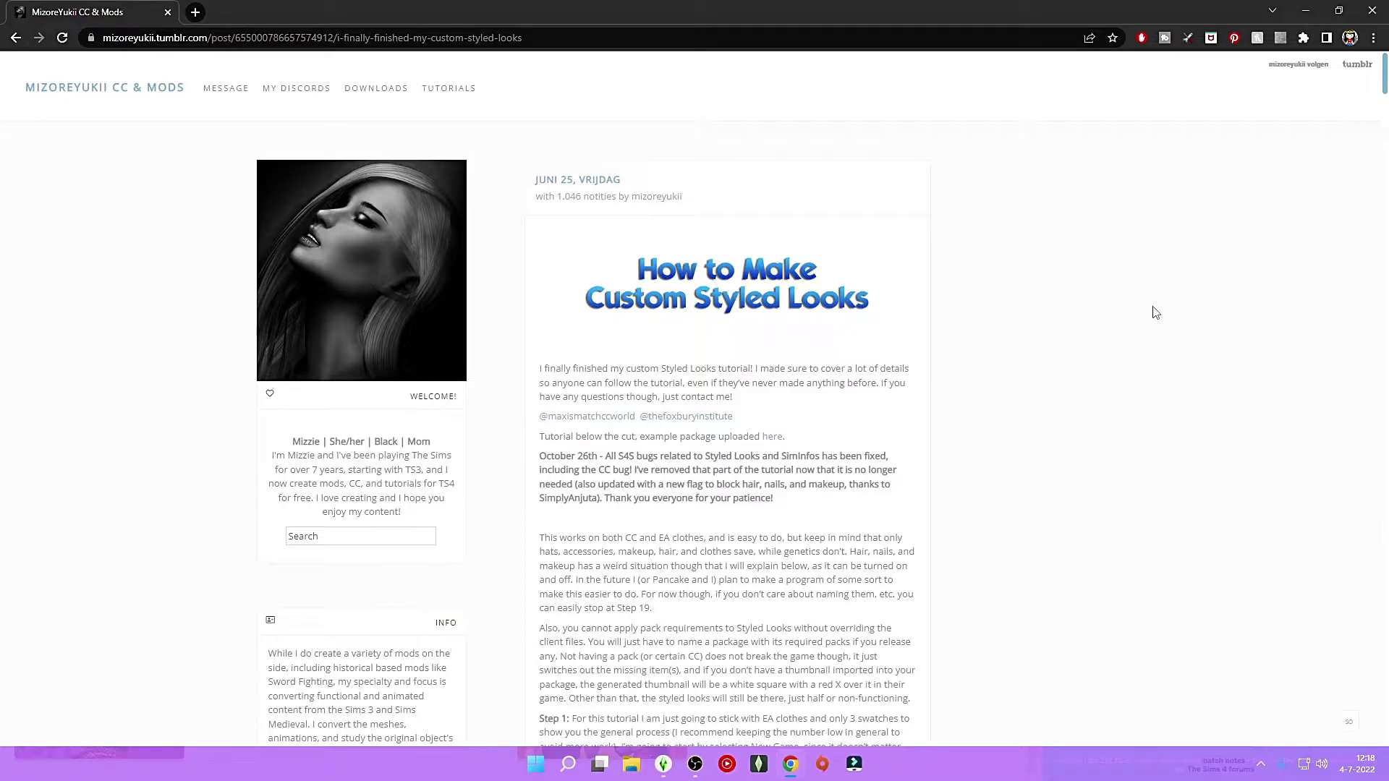
Step: Scroll the MizoreYukii styled-looks tutorial down to the Step 1 and Step 2 instructions
scroll(1154, 311, "down", 7)
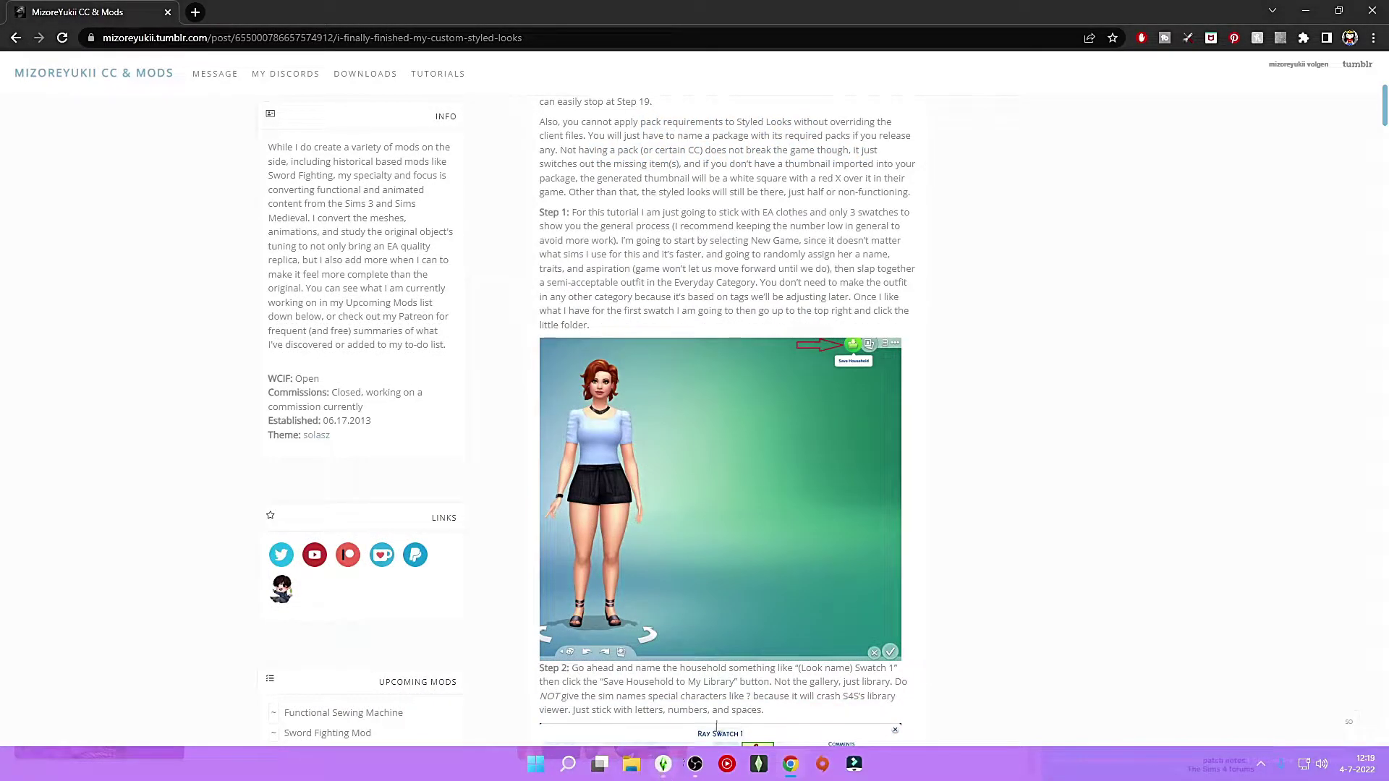
Step: Start a New Game in The Sims 4 and randomize the entire Sim with the dice
left_click(664, 763)
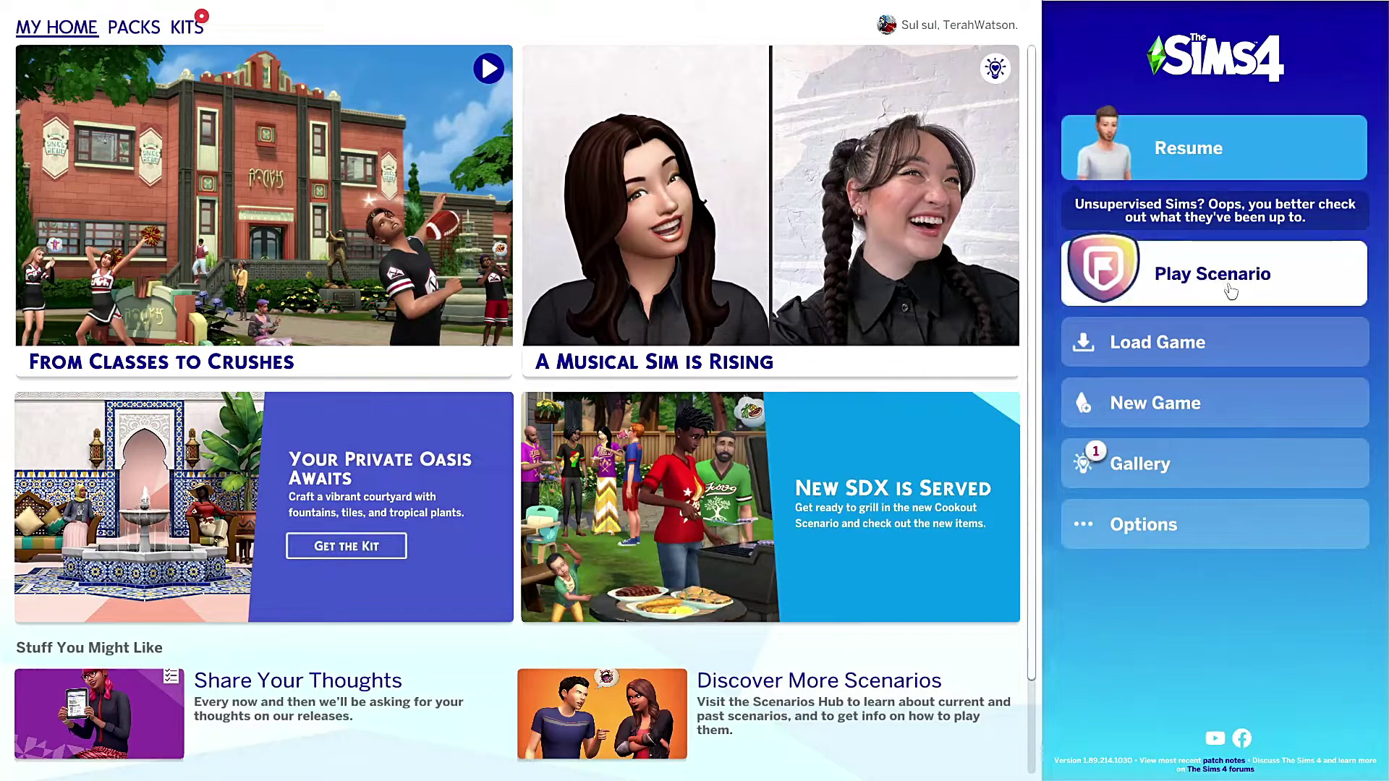
left_click(1172, 399)
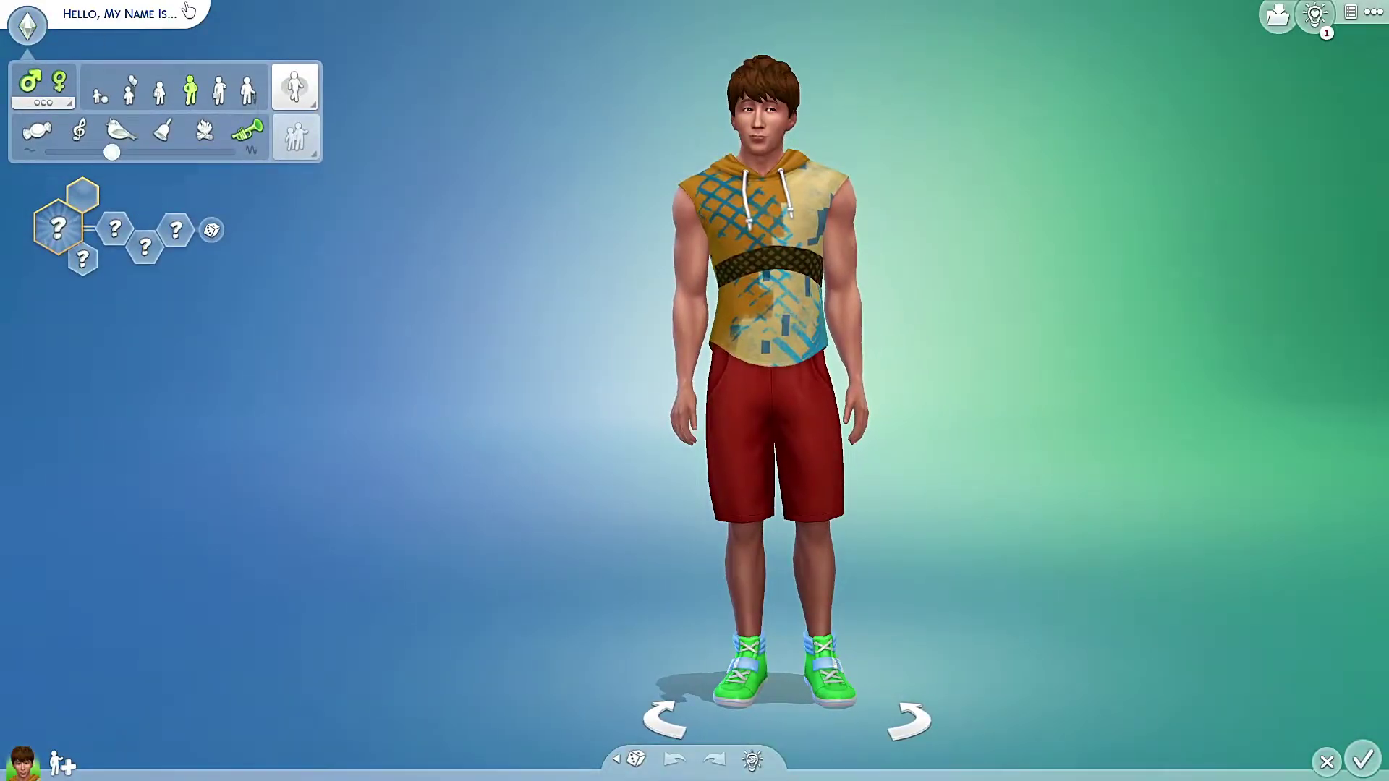
mouse_move(170, 29)
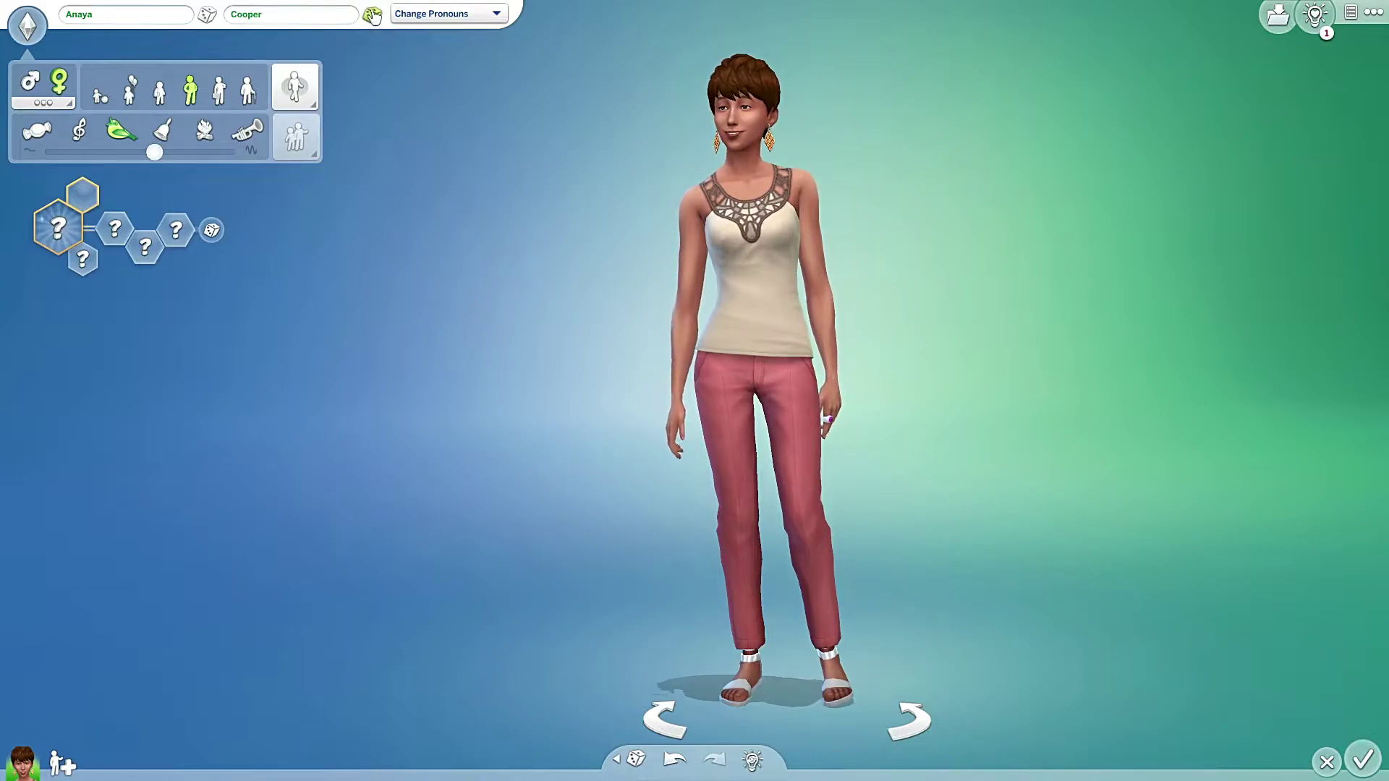
left_click(636, 760)
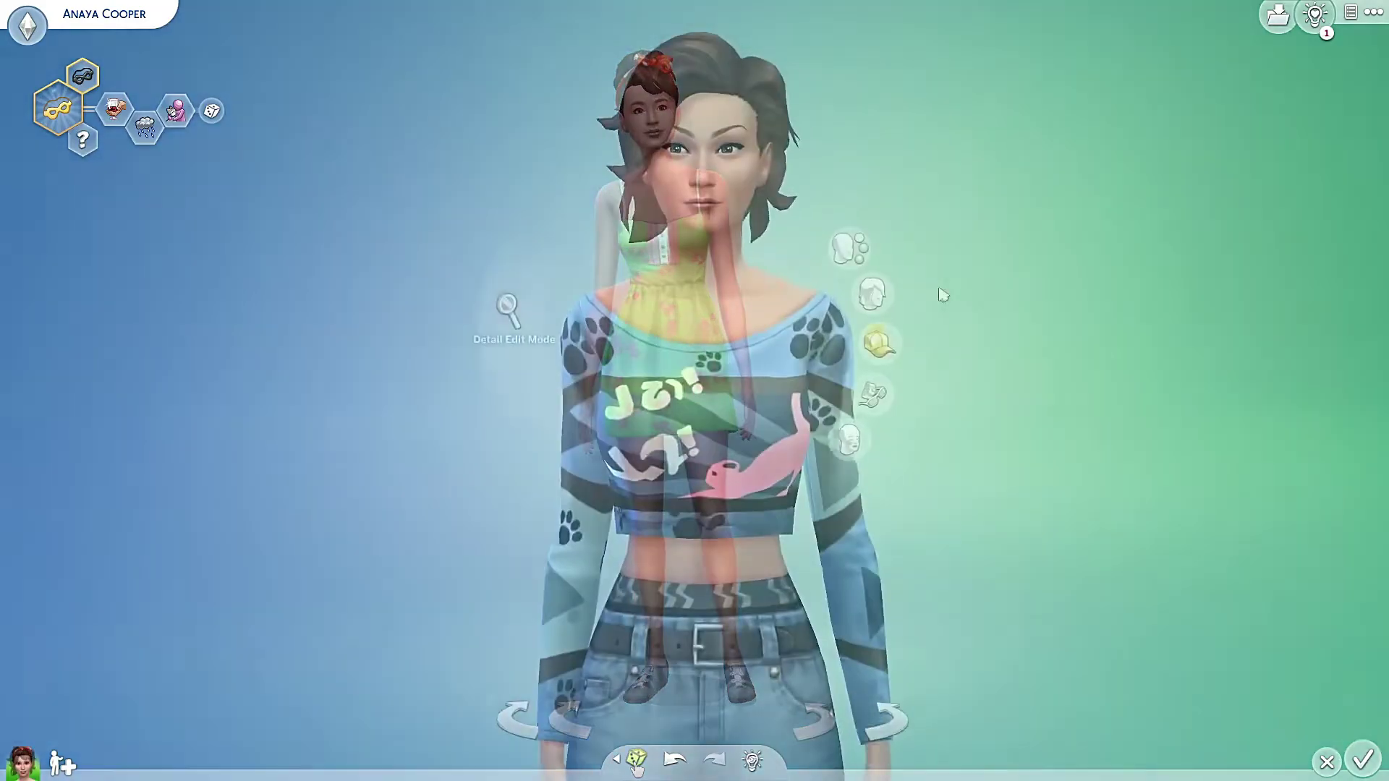
scroll(943, 294, "up", 3)
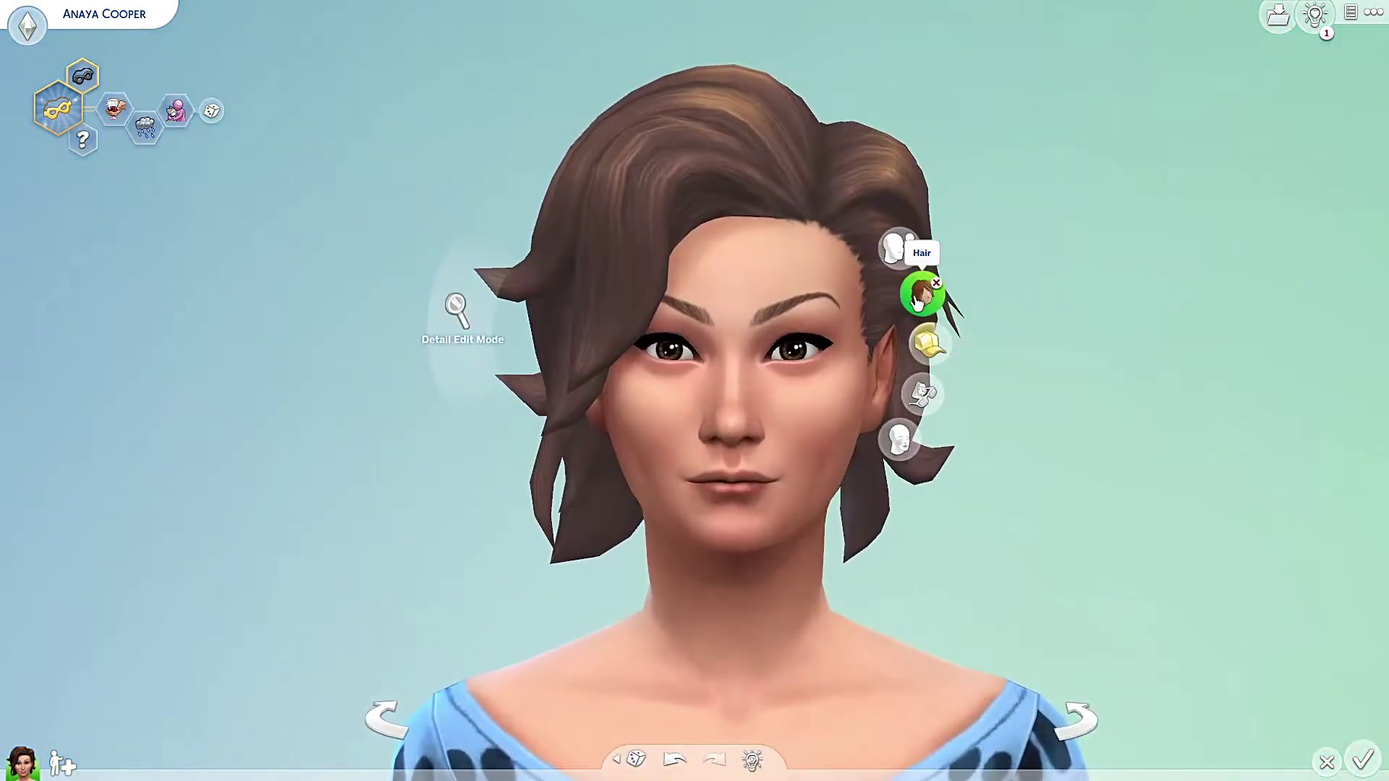
Step: Give the Sim a short curly haircut and thinner eyebrows
left_click(917, 303)
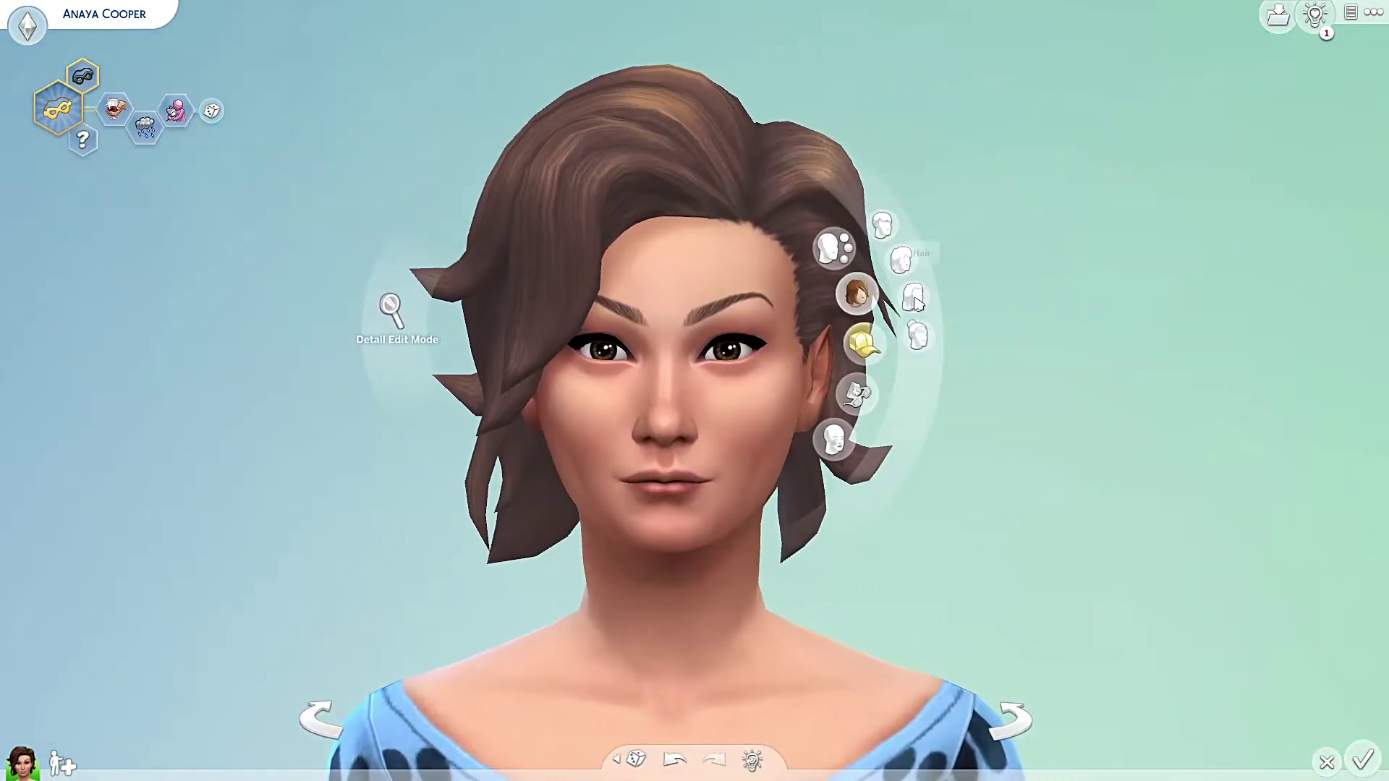
left_click(992, 339)
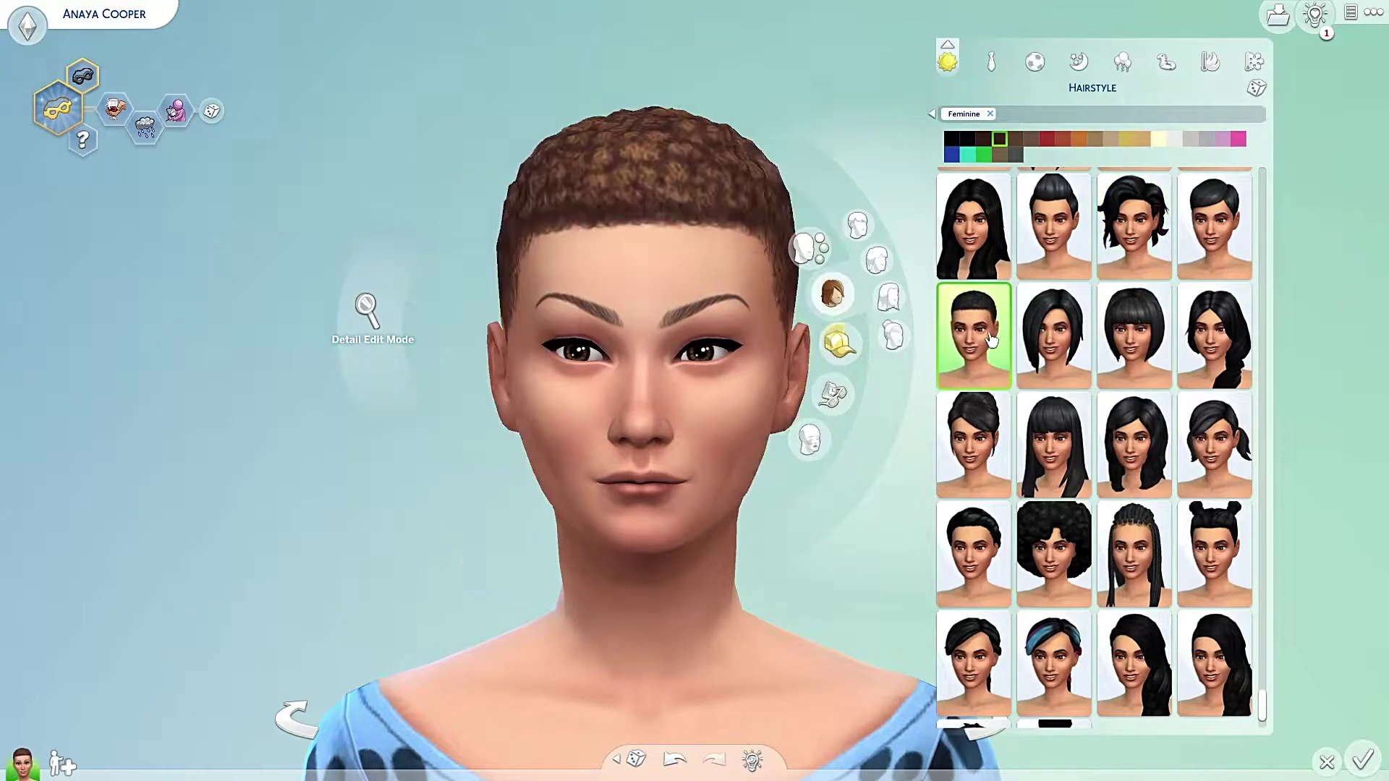
left_click(688, 303)
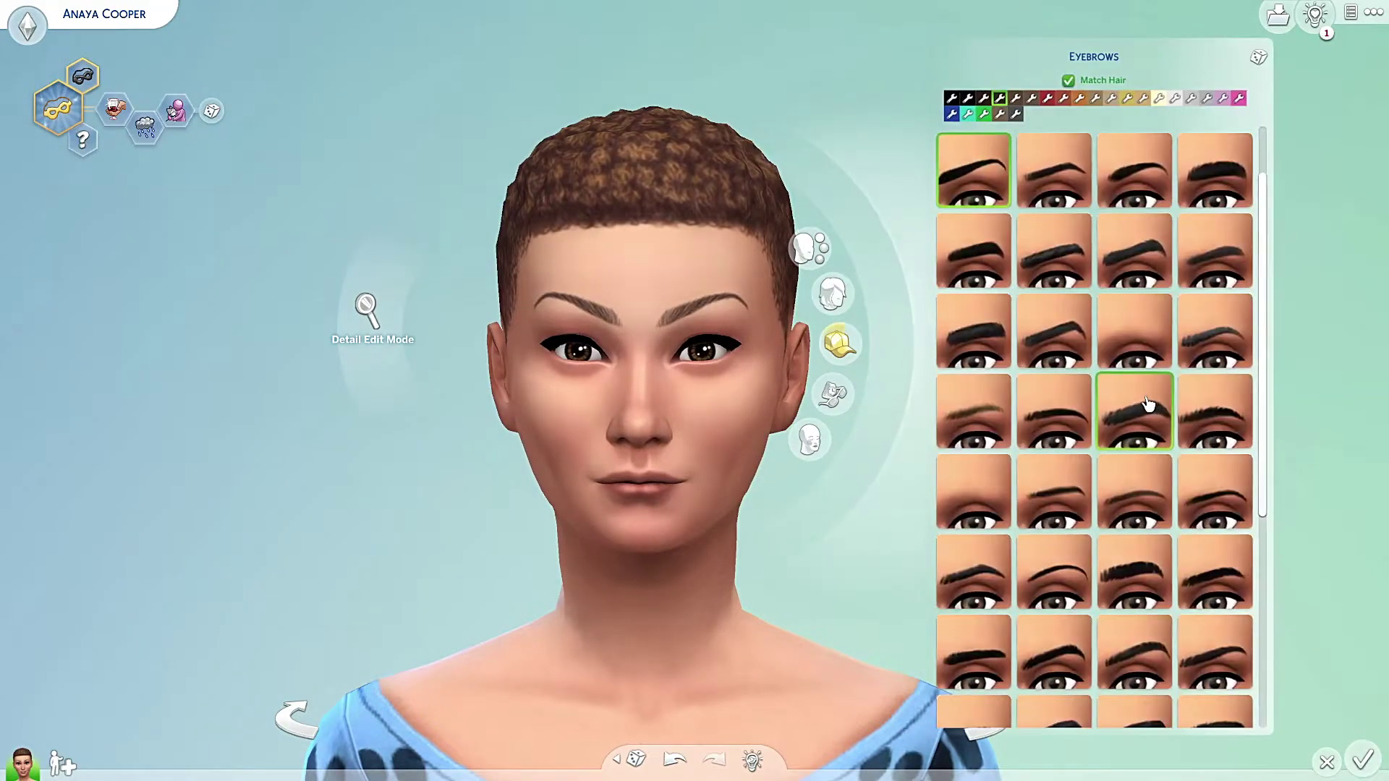
left_click(1142, 485)
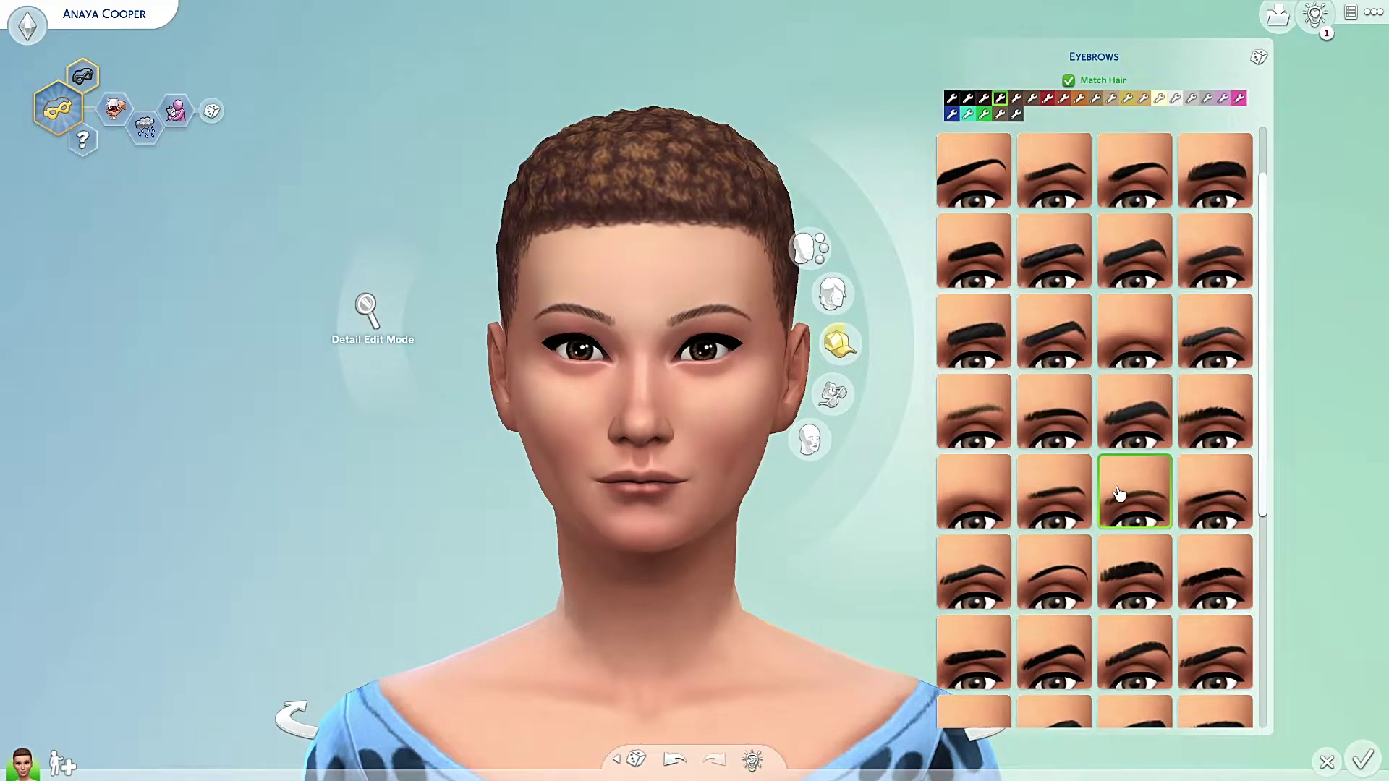
Step: Apply a dark eyeliner from the Makeup eye category, trying several styles
left_click(833, 393)
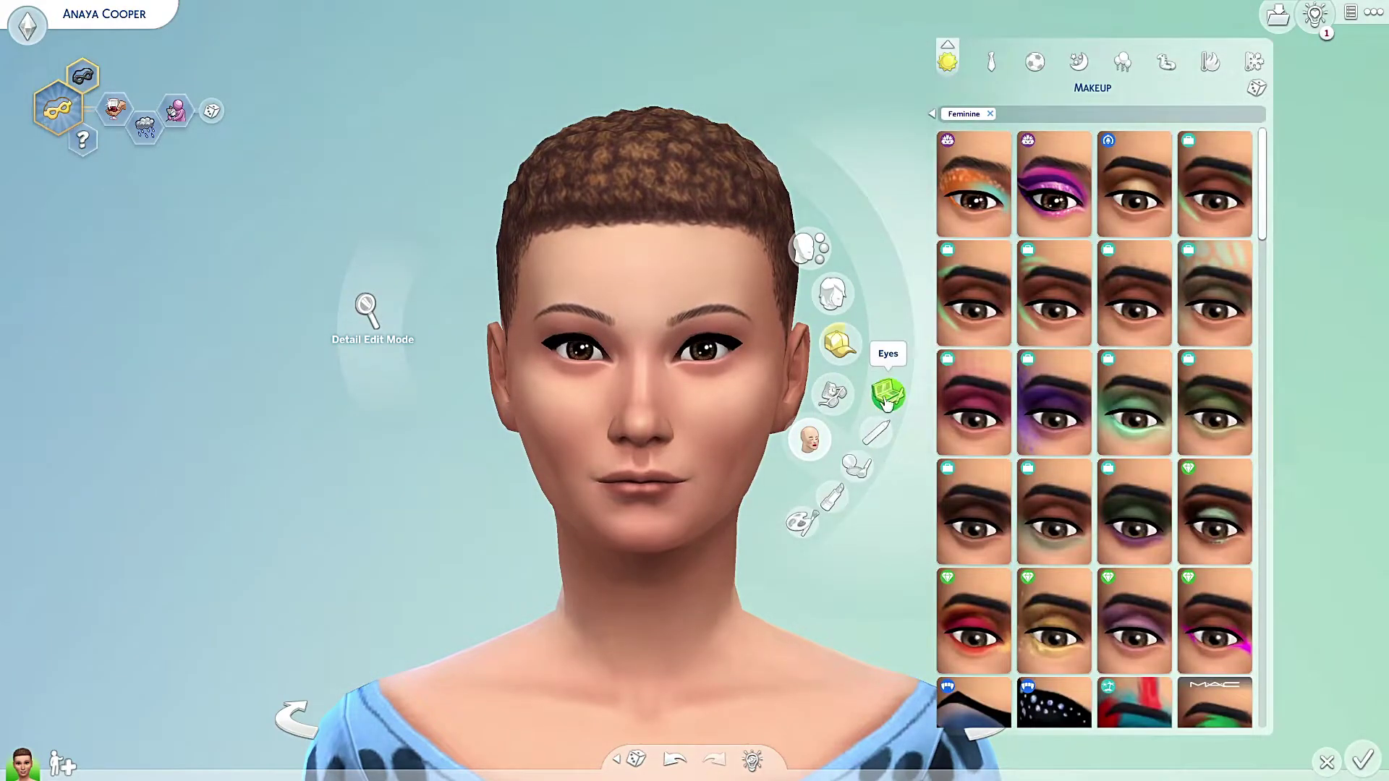
left_click(888, 396)
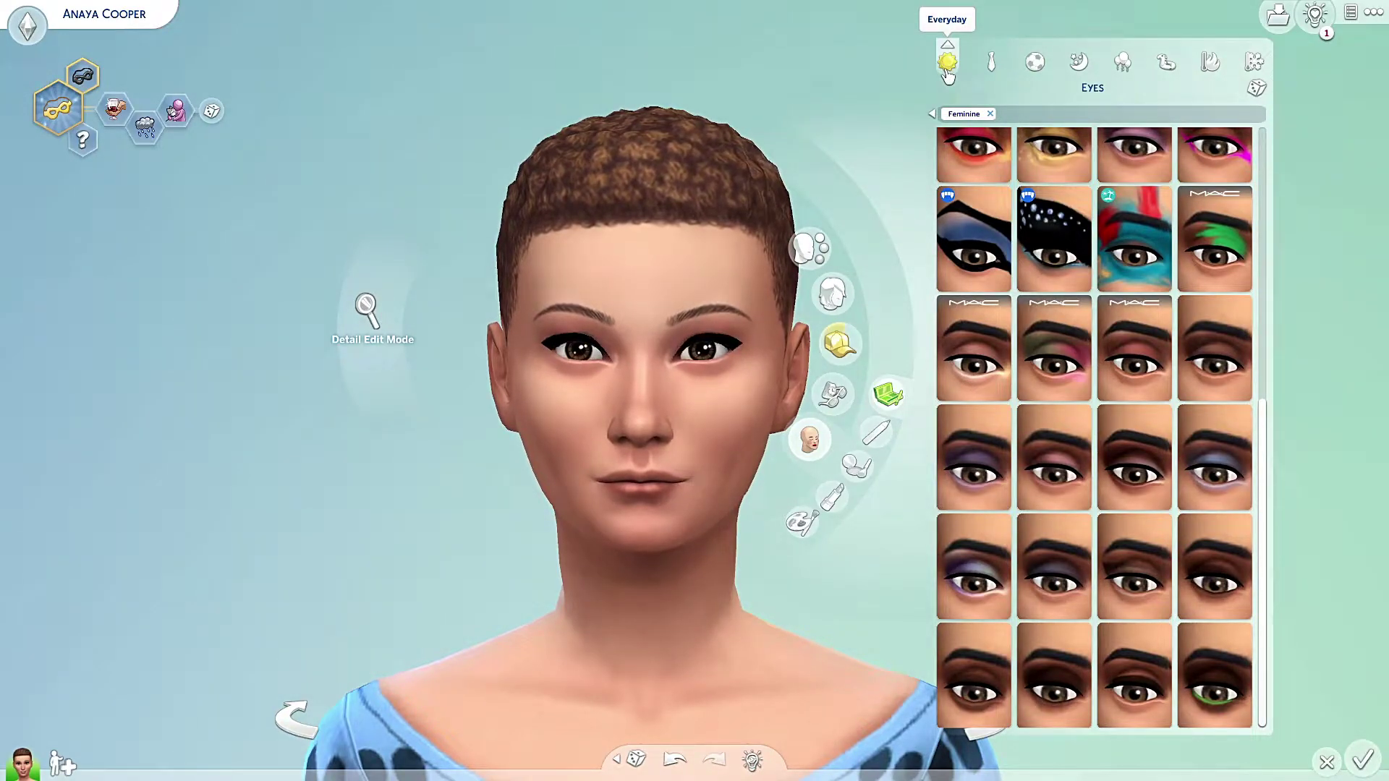
left_click(1133, 467)
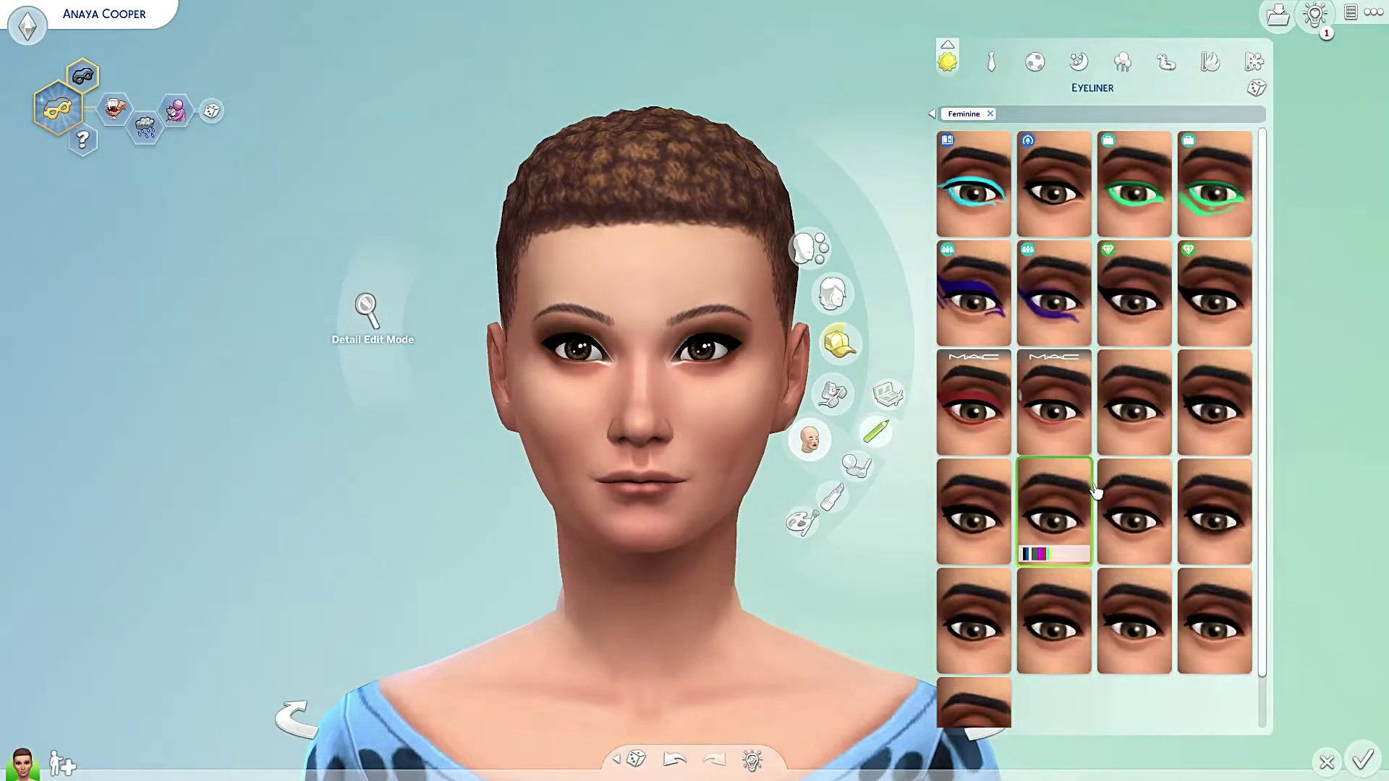
left_click(976, 627)
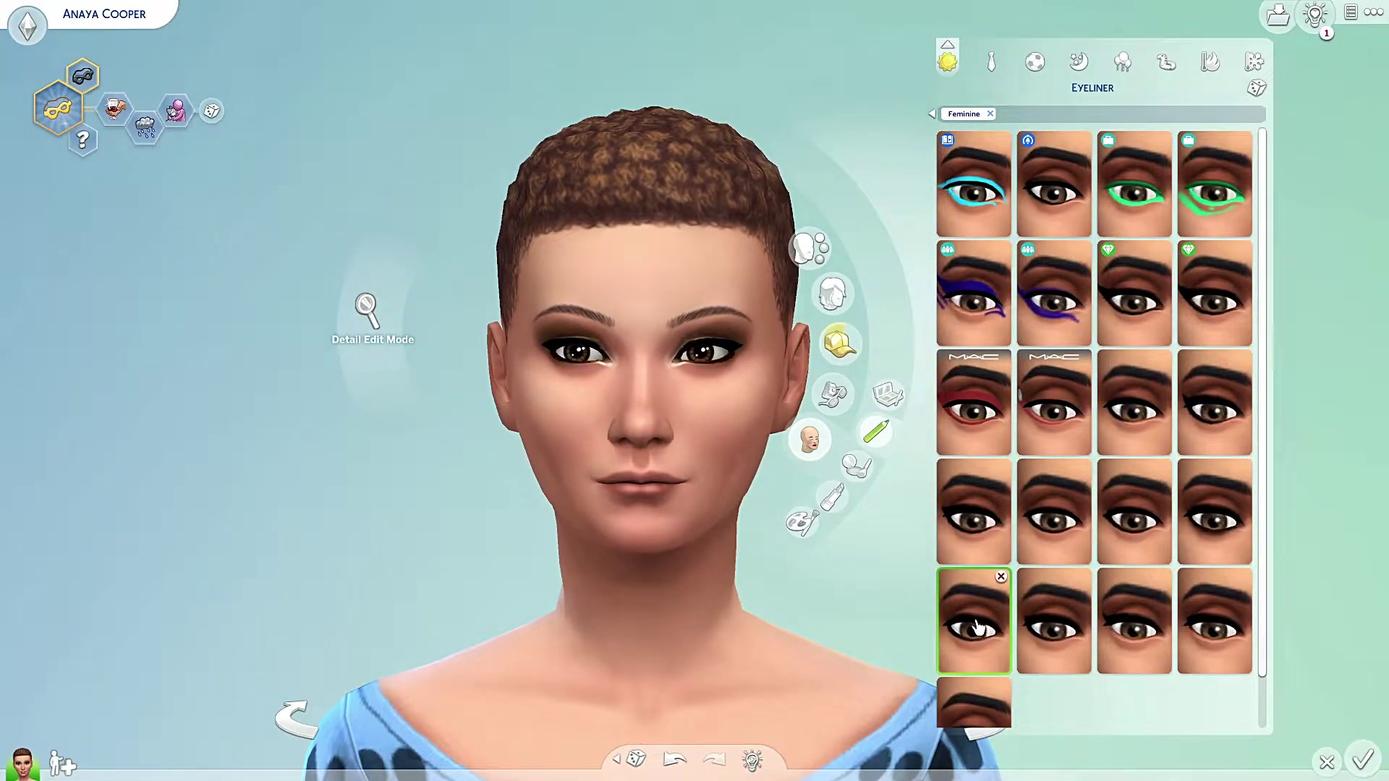
left_click(1150, 405)
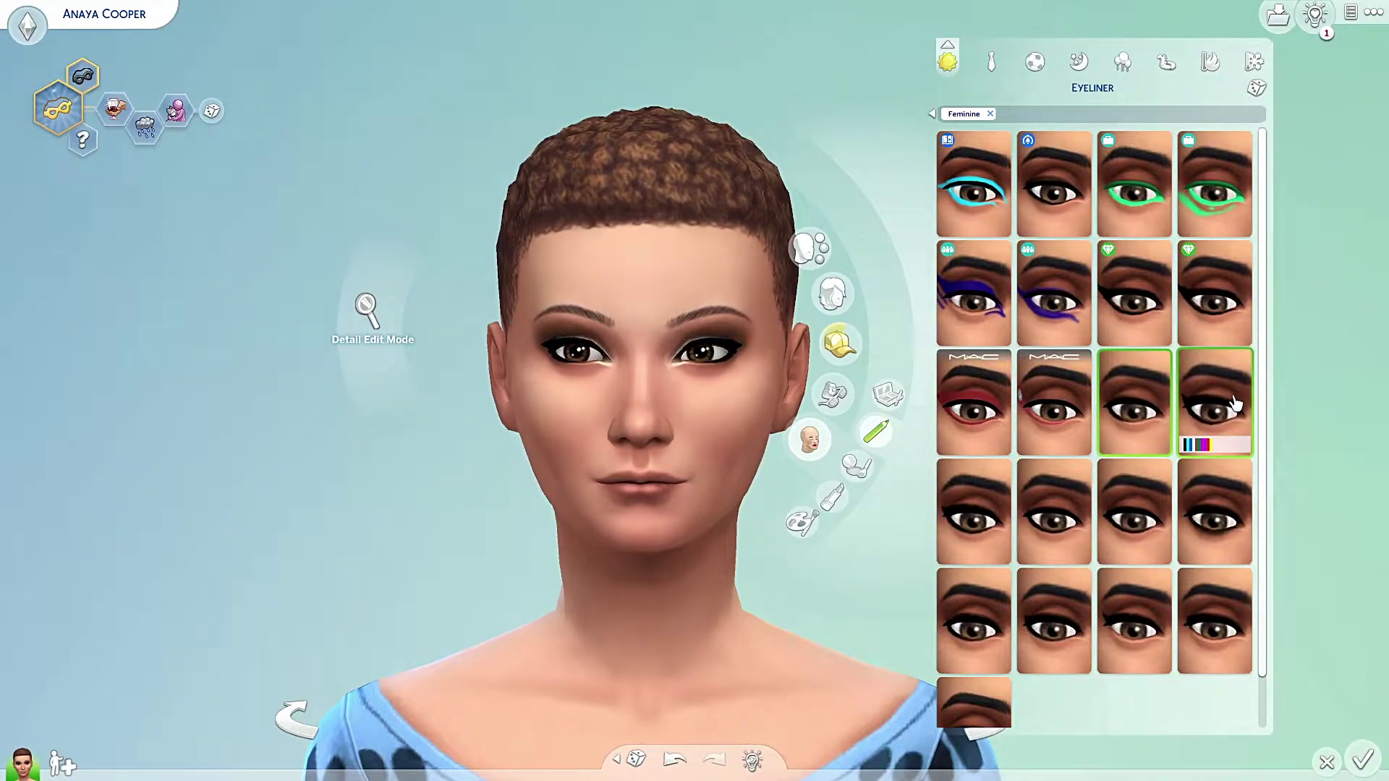
scroll(1232, 400, "down", 3)
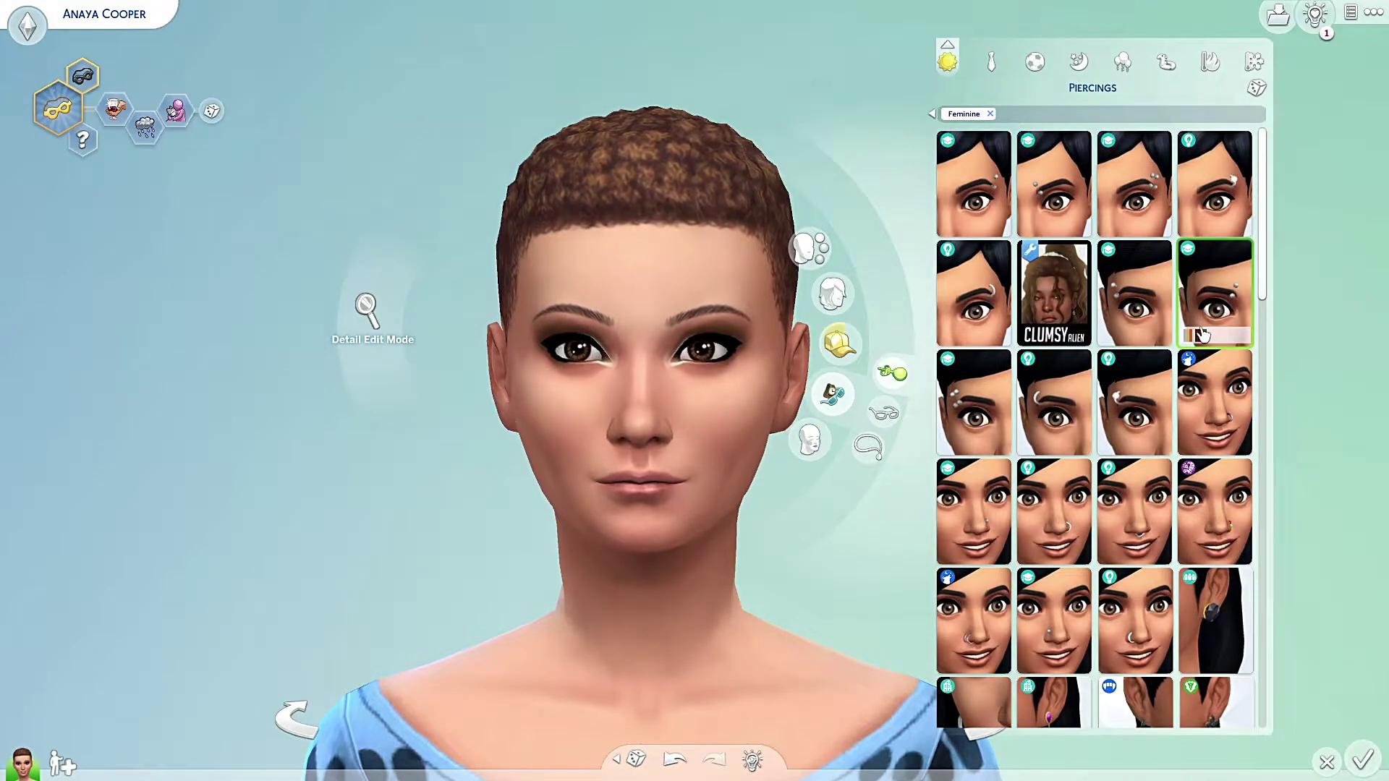
Step: Put long feather earrings and a pendant necklace on the Sim
scroll(1197, 337, "down", 3)
left_click(1189, 348)
scroll(1192, 434, "down", 5)
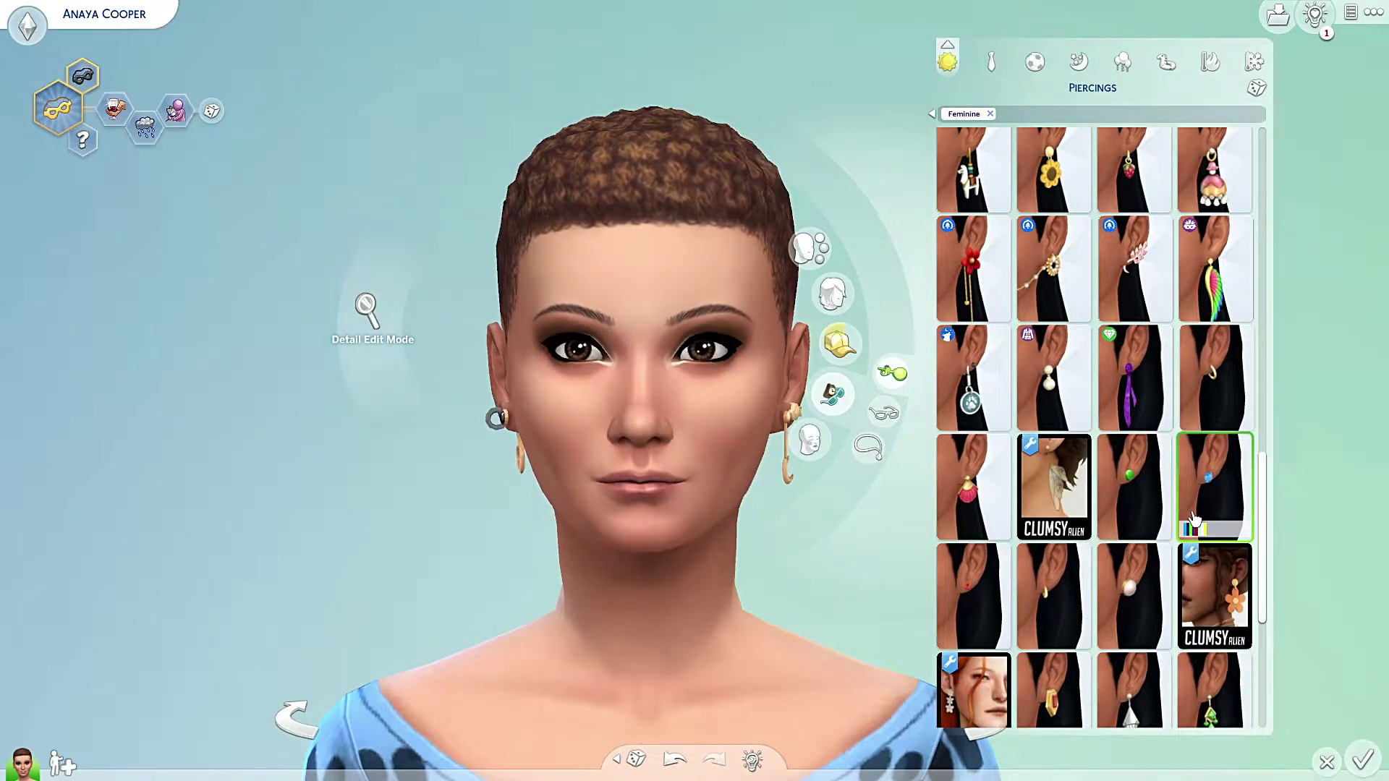
left_click(1238, 469)
scroll(1158, 470, "down", 5)
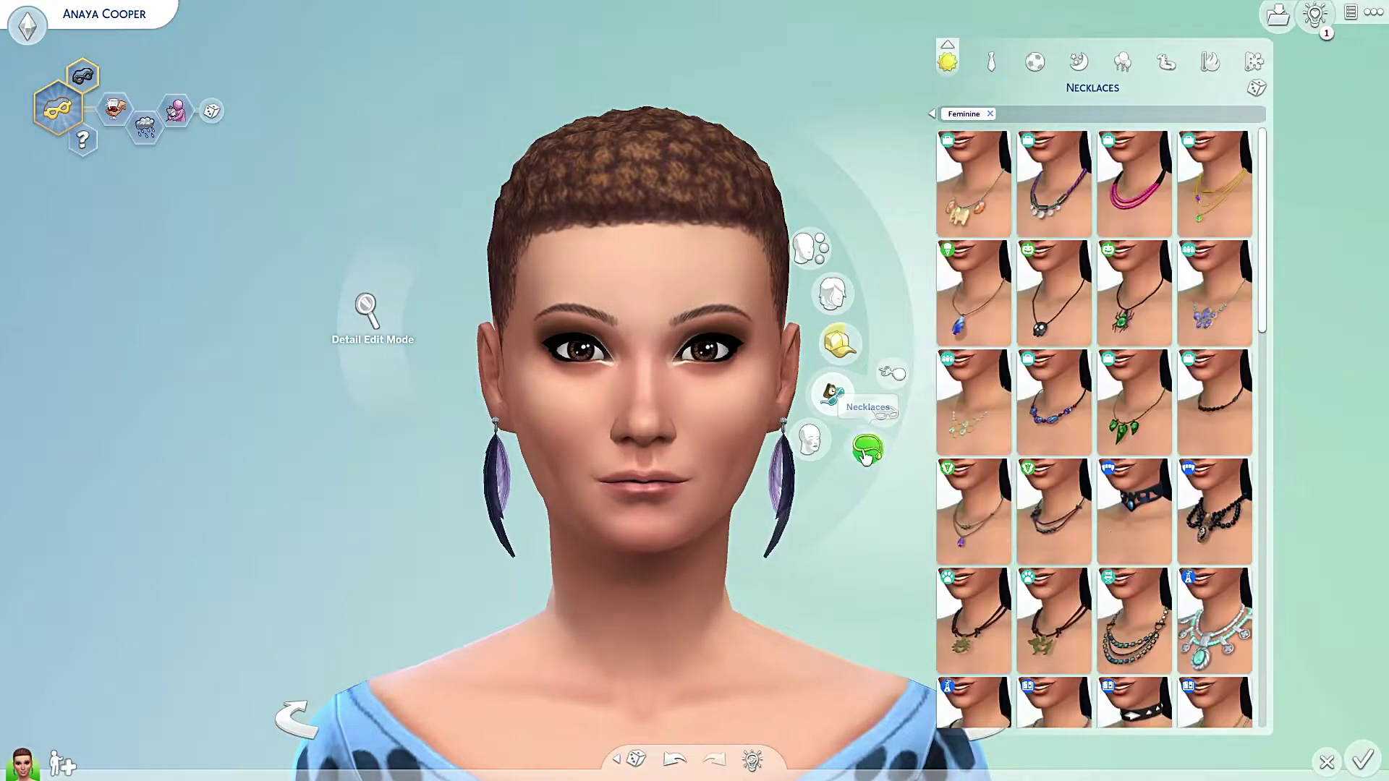
left_click(1056, 515)
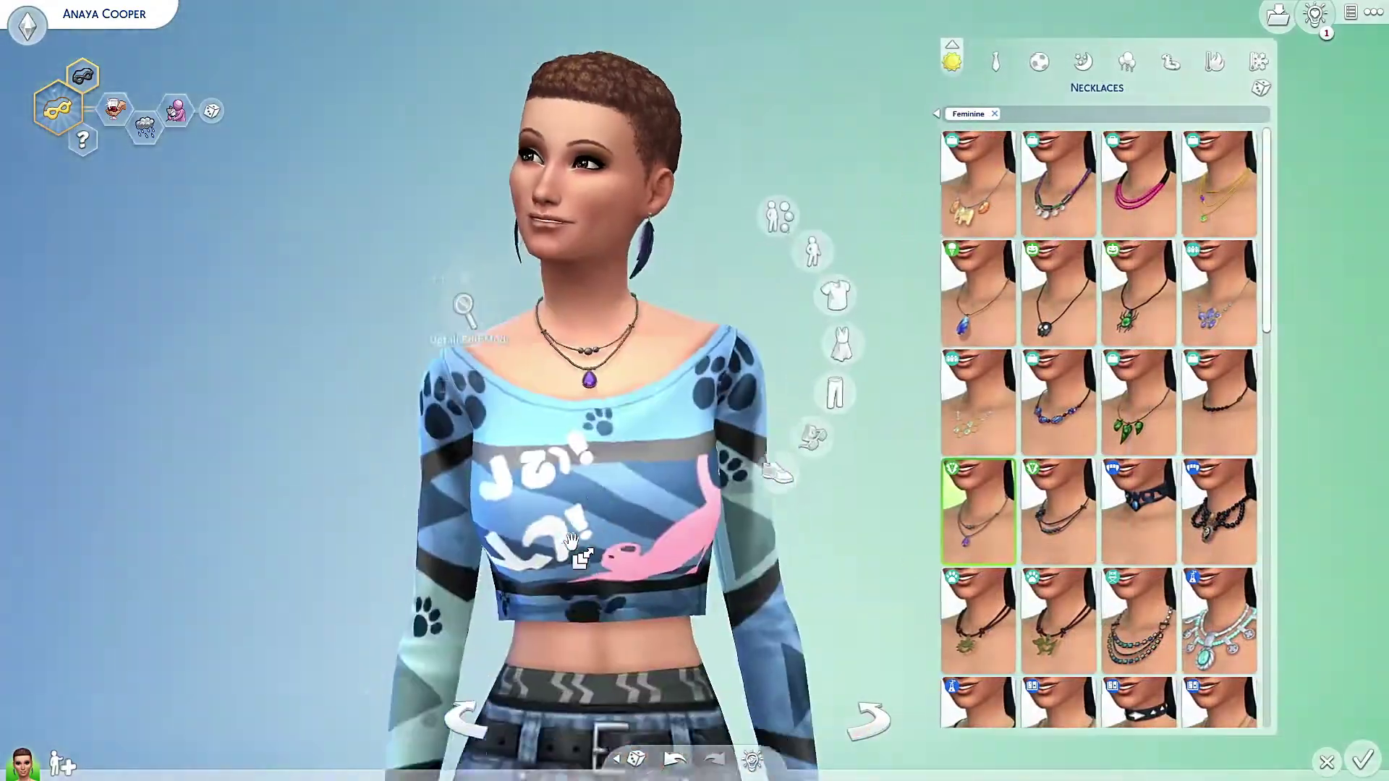
left_click(965, 347)
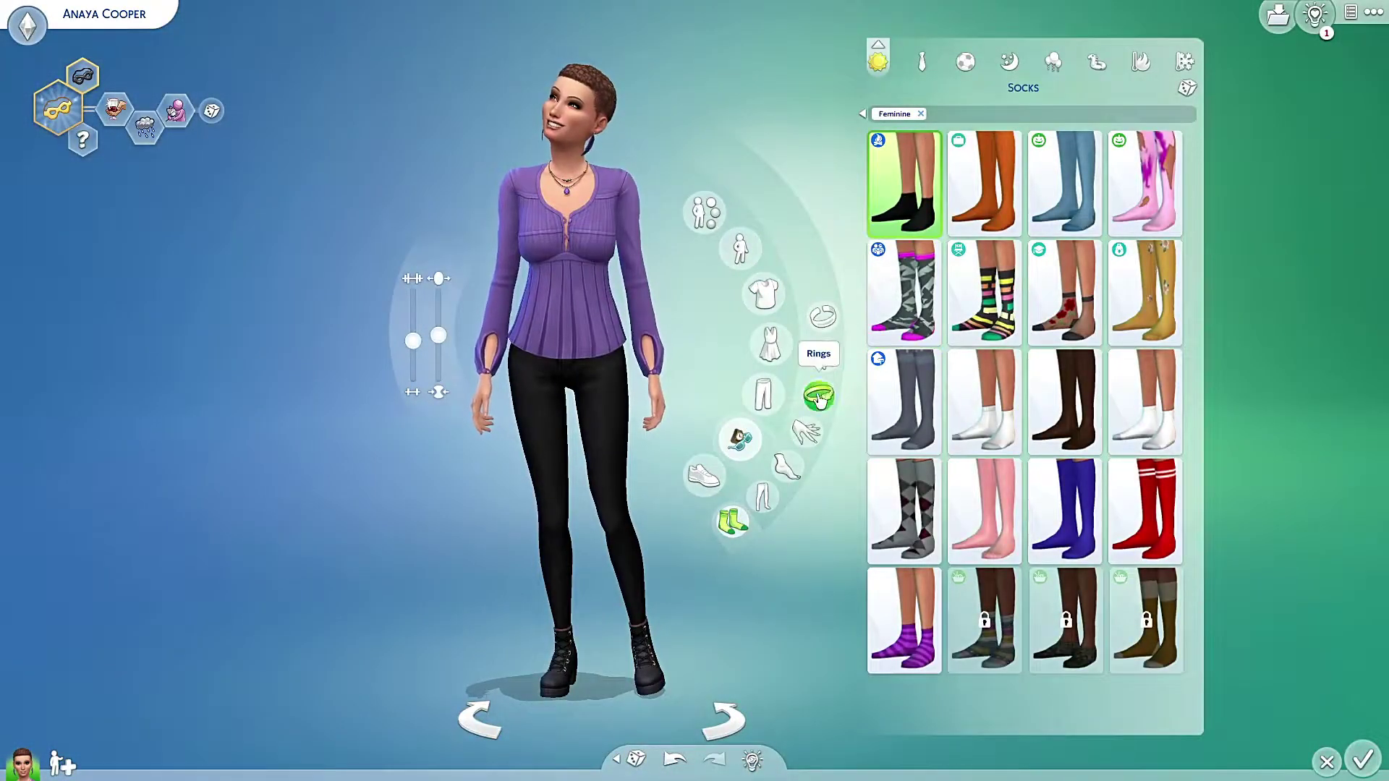
Step: Give the Sim black pointed nails and browse the bracelet and ring options
left_click(805, 434)
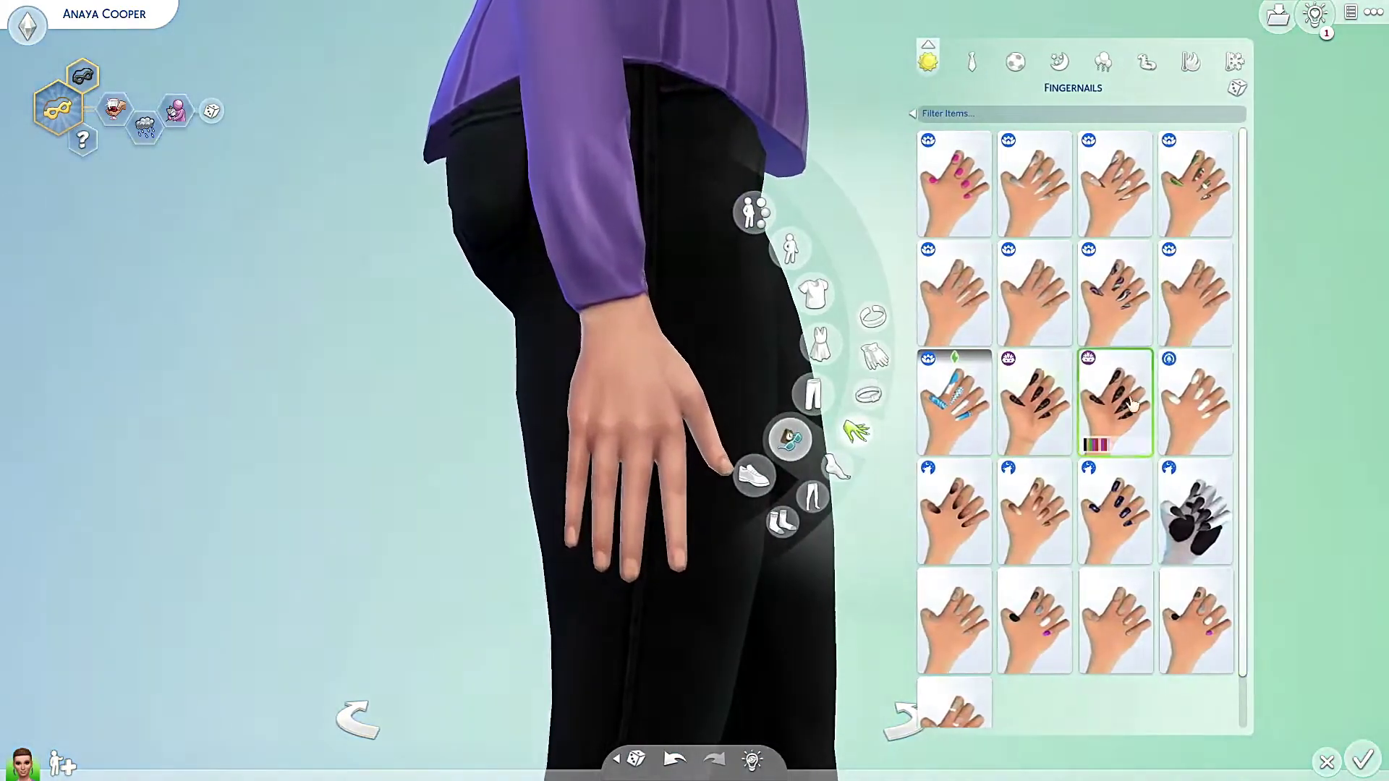
left_click(1132, 404)
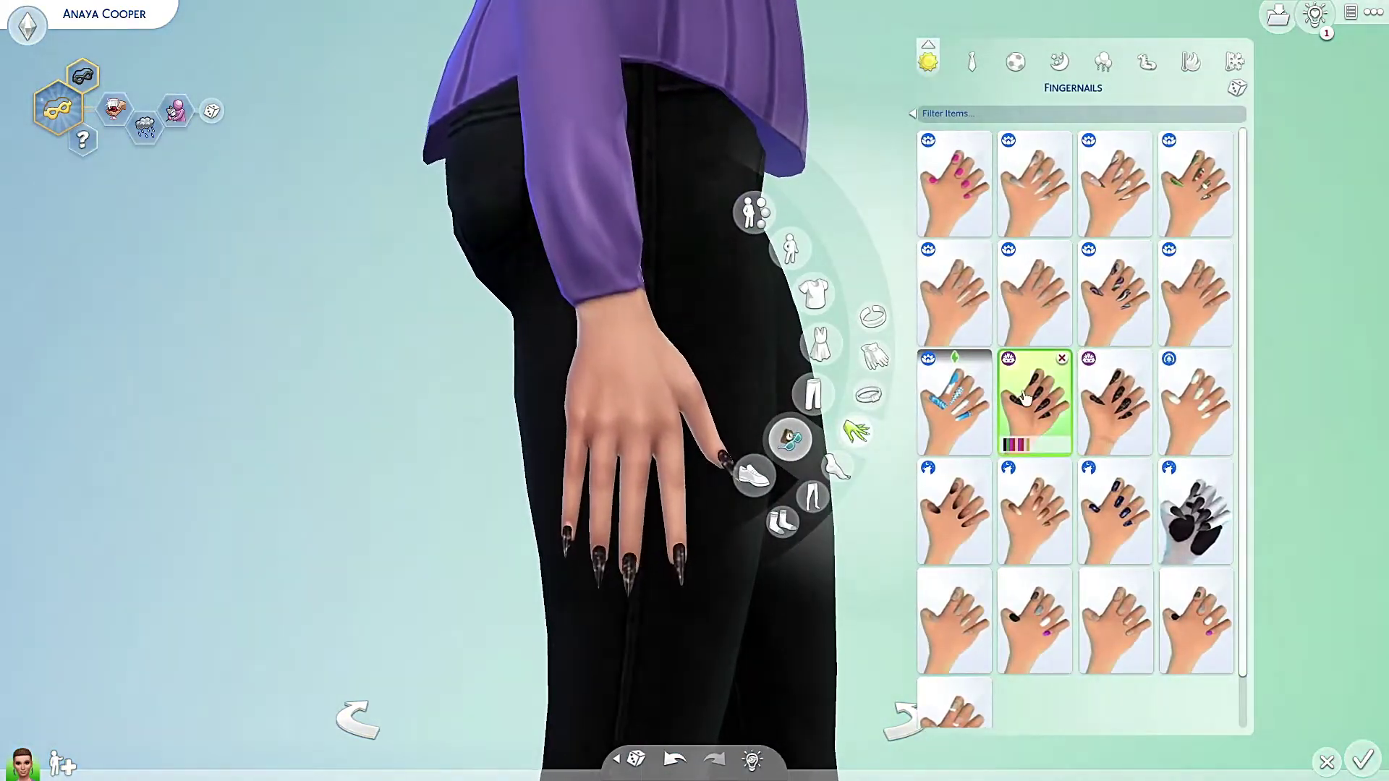
mouse_move(1186, 372)
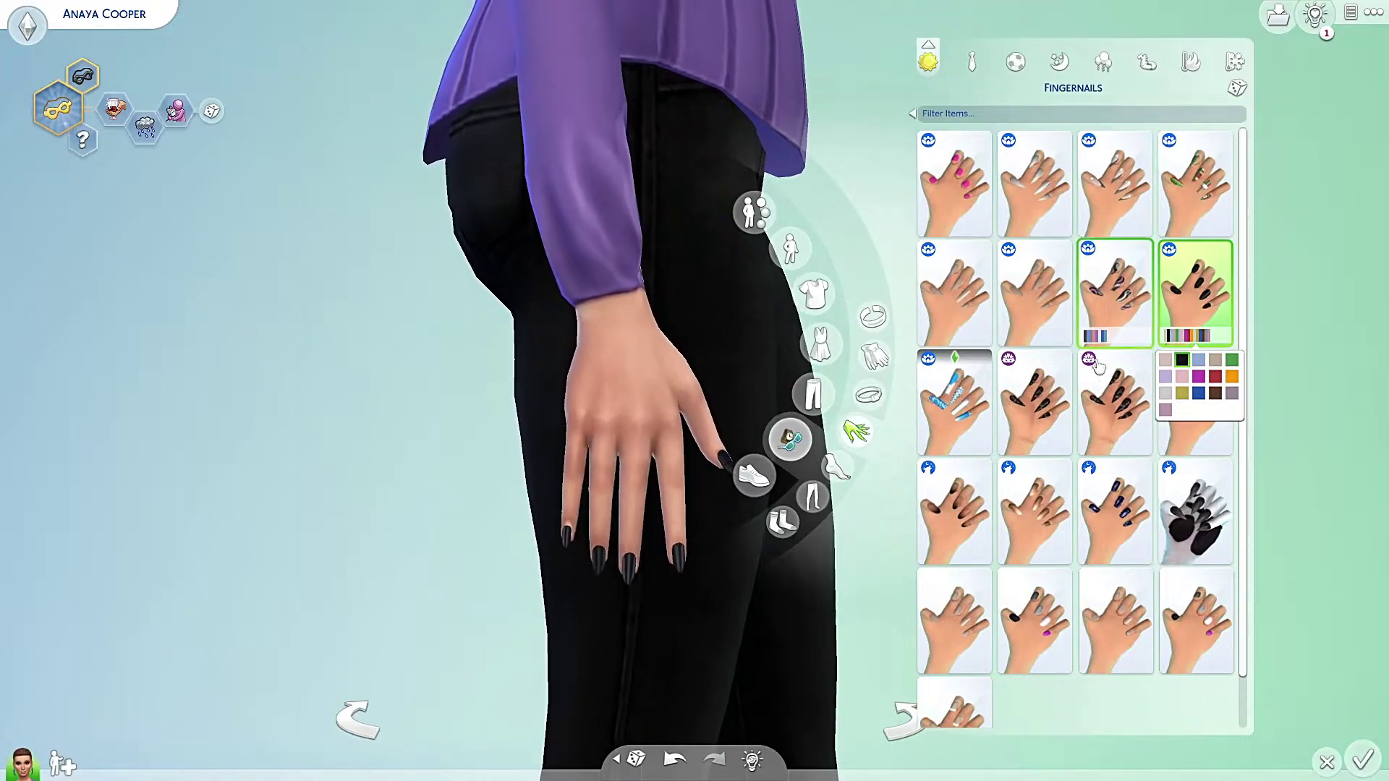
scroll(982, 413, "down", 1)
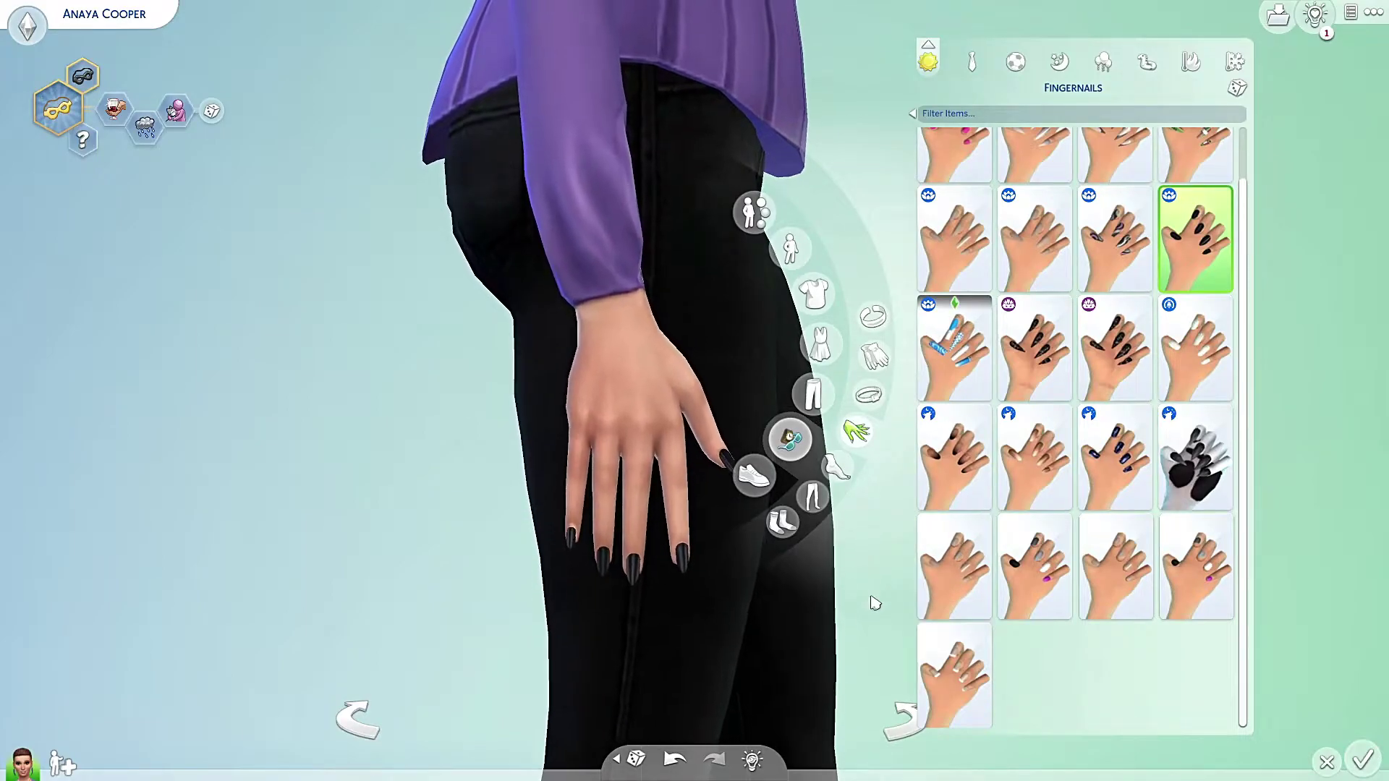
left_click(872, 317)
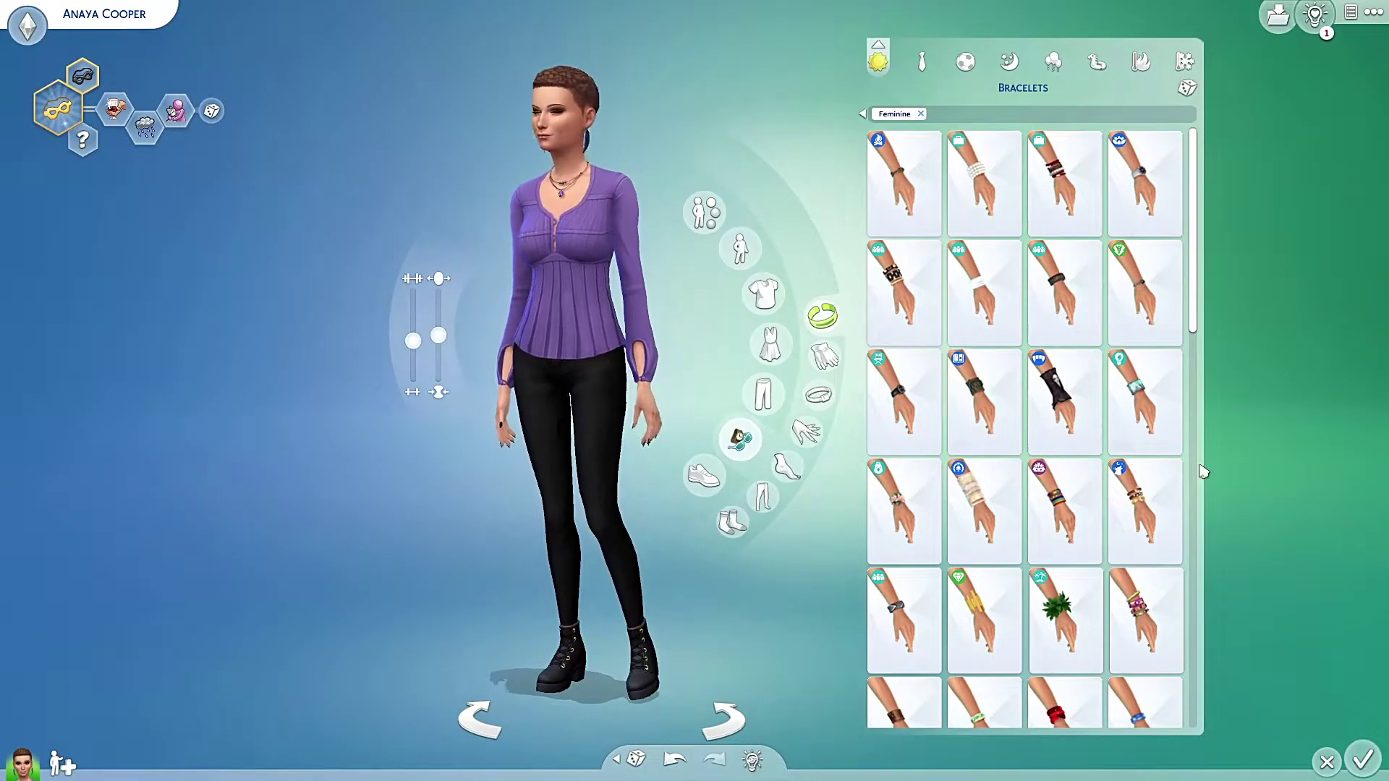
scroll(1013, 365, "down", 3)
left_click(820, 394)
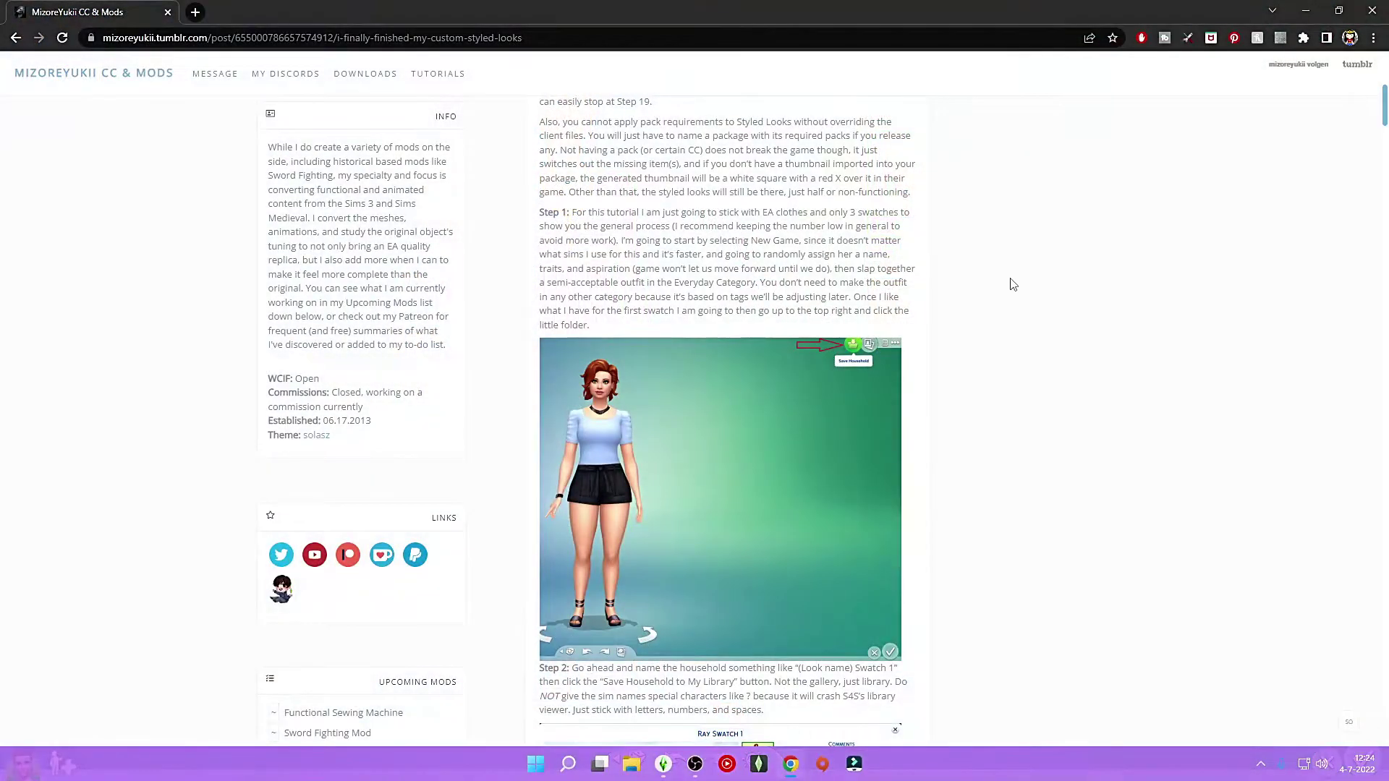
scroll(1013, 285, "down", 5)
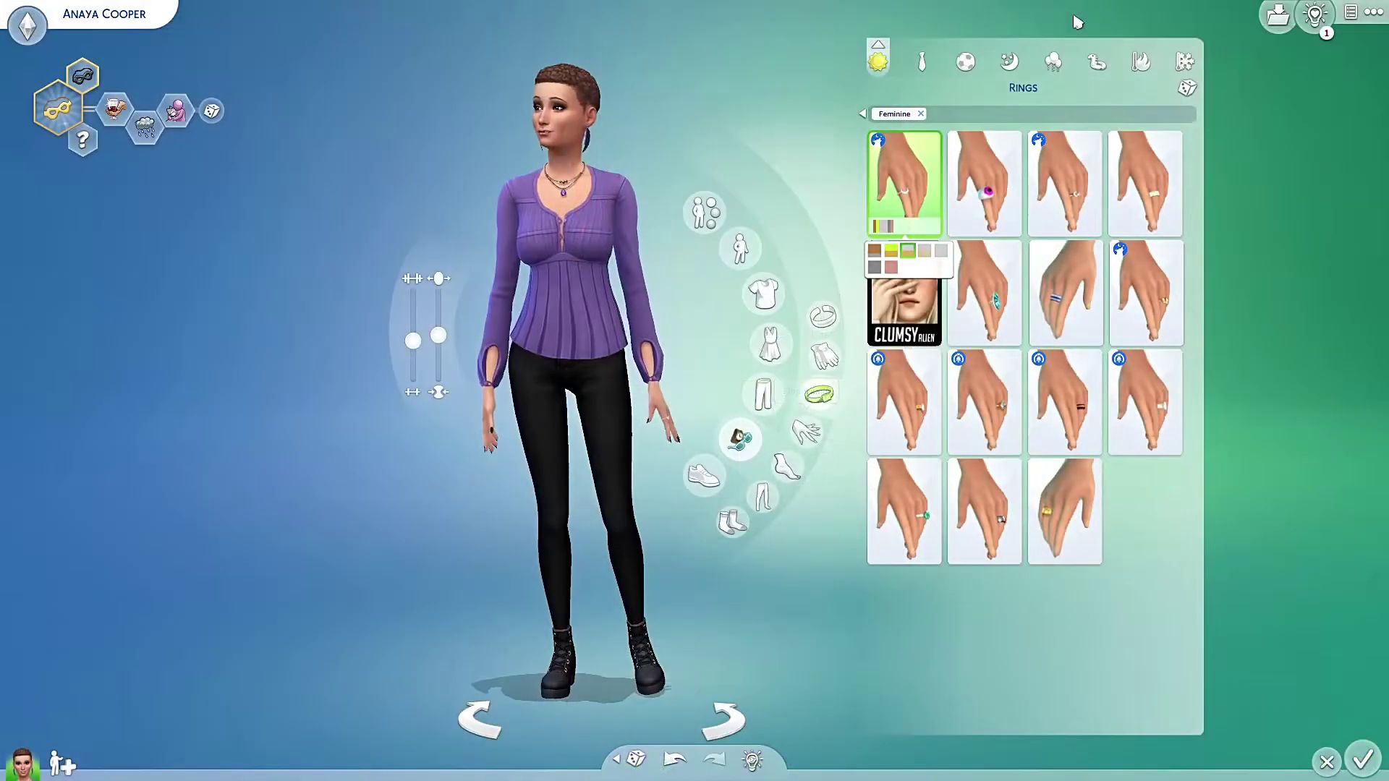
Step: Title the household 'My First styled look' in the Save to My Library window
left_click(1277, 19)
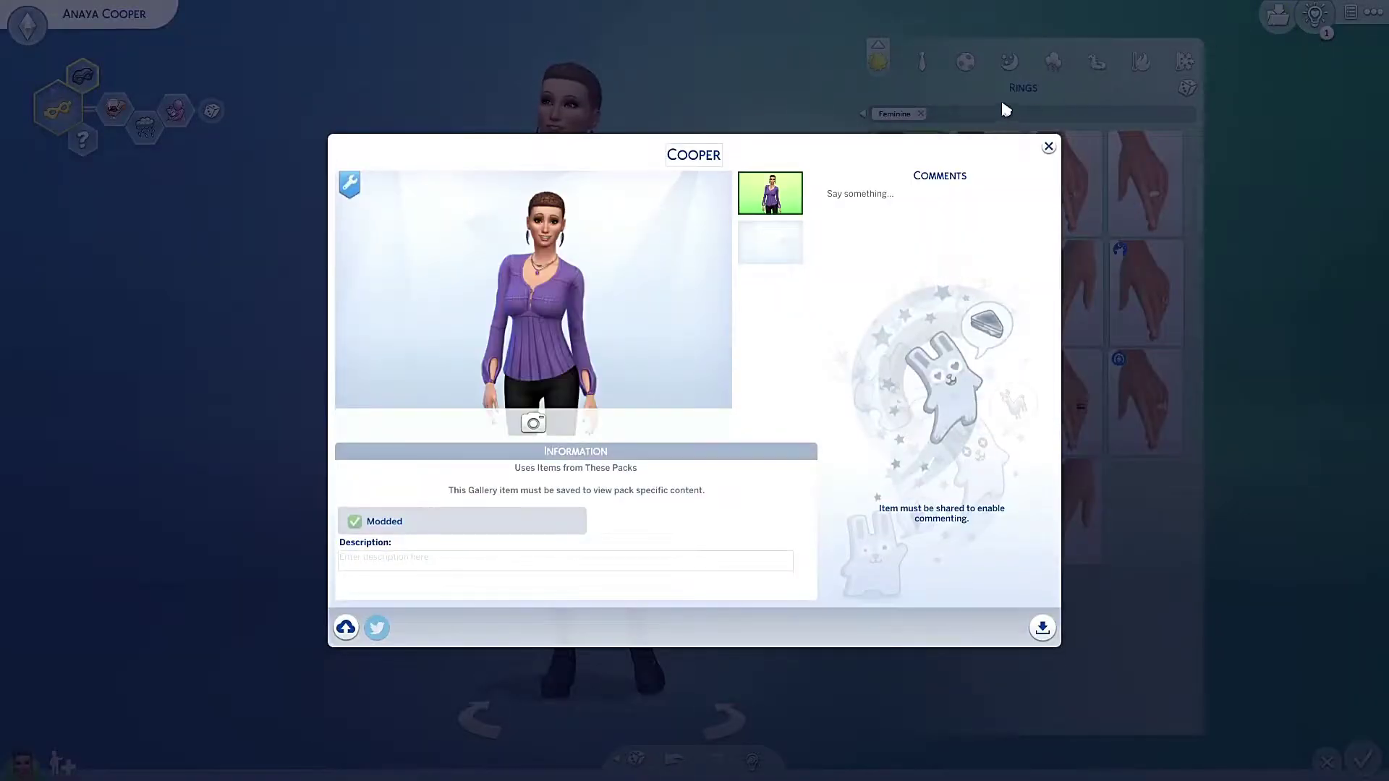
left_click(707, 158)
type("My F")
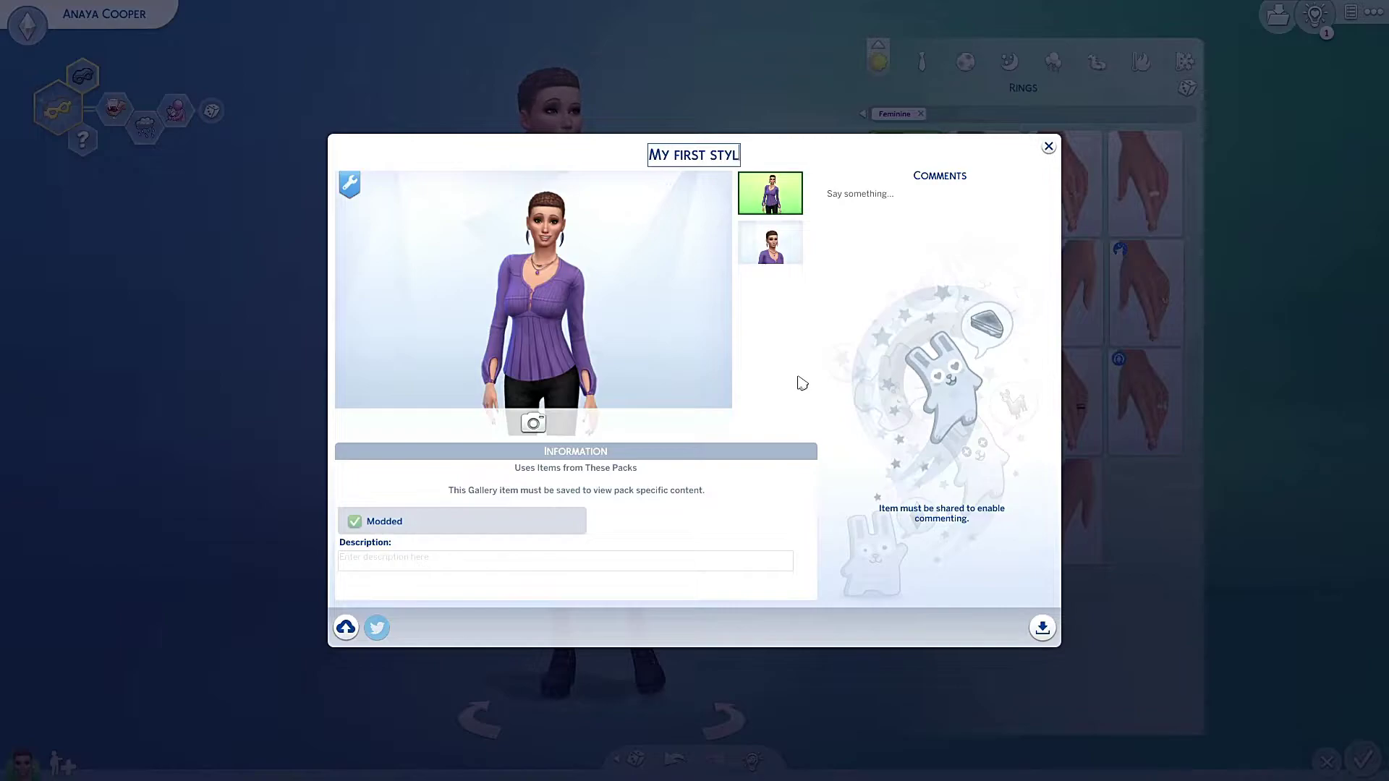
type("irst styled look")
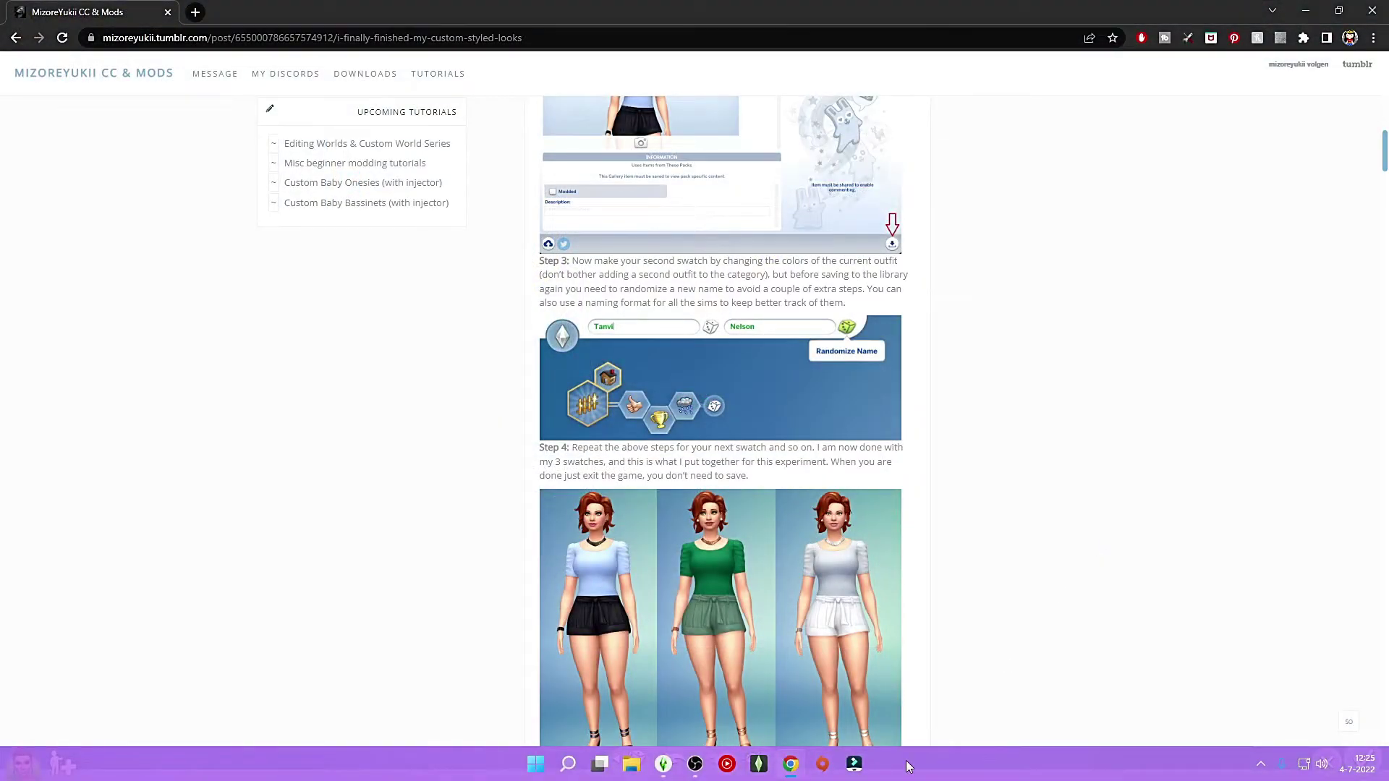
Step: Recolour the Sim's top with the dark green swatch
left_click(663, 764)
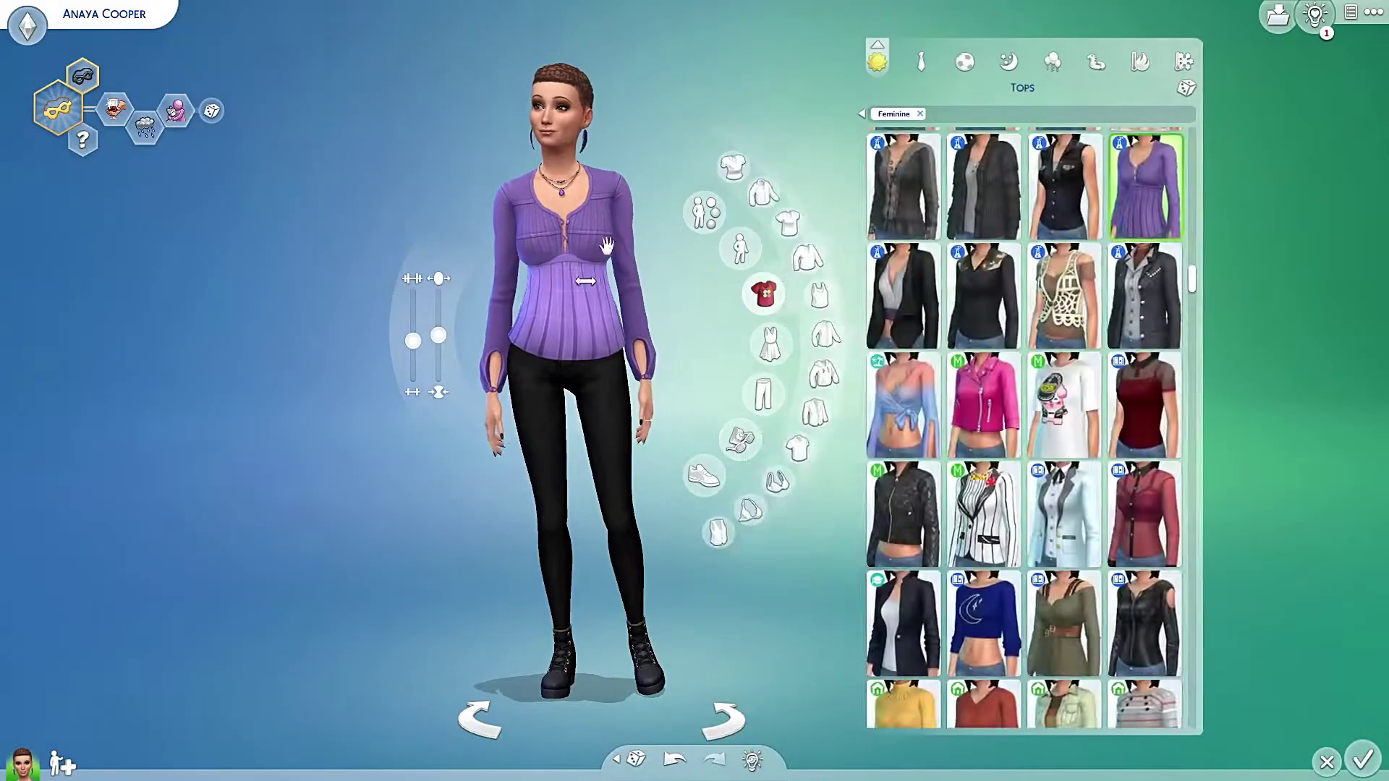
mouse_move(1137, 244)
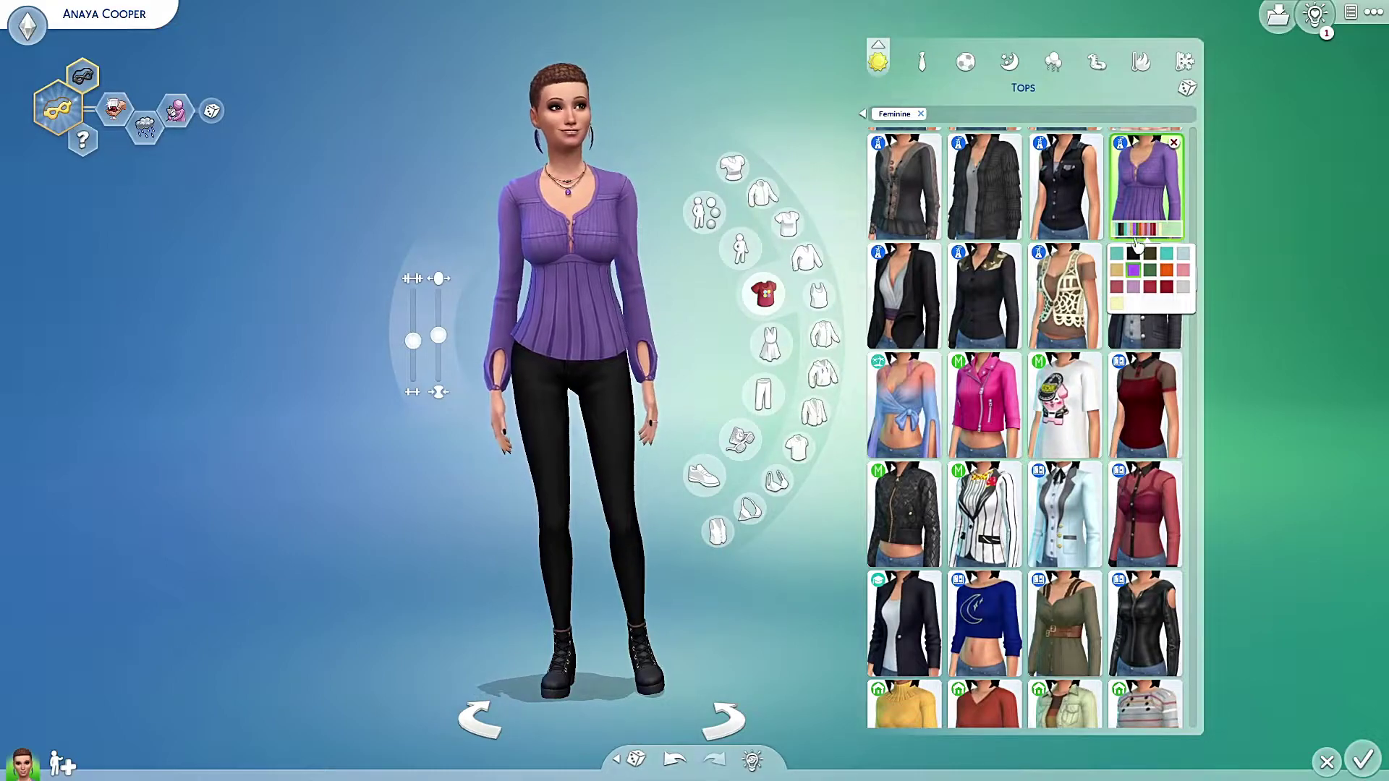
left_click(1151, 271)
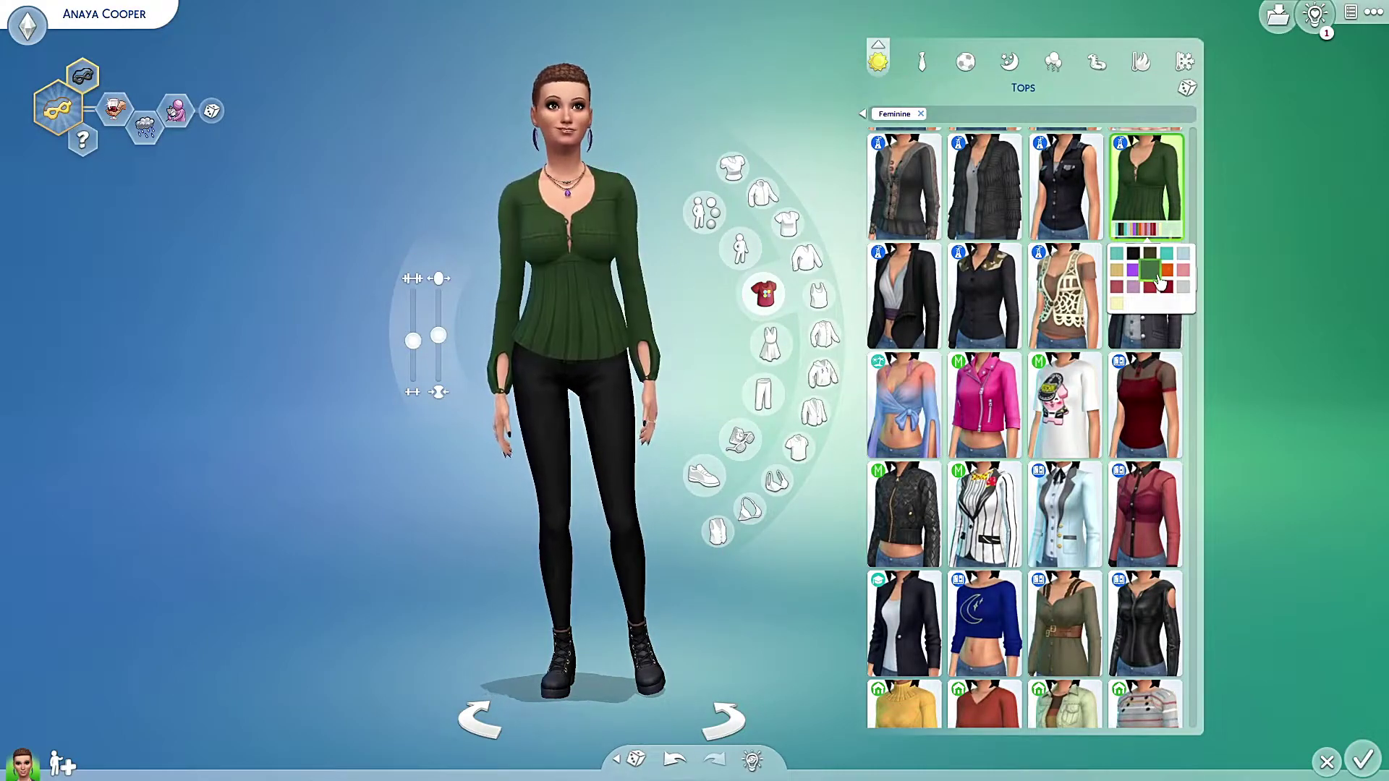
left_click(562, 105)
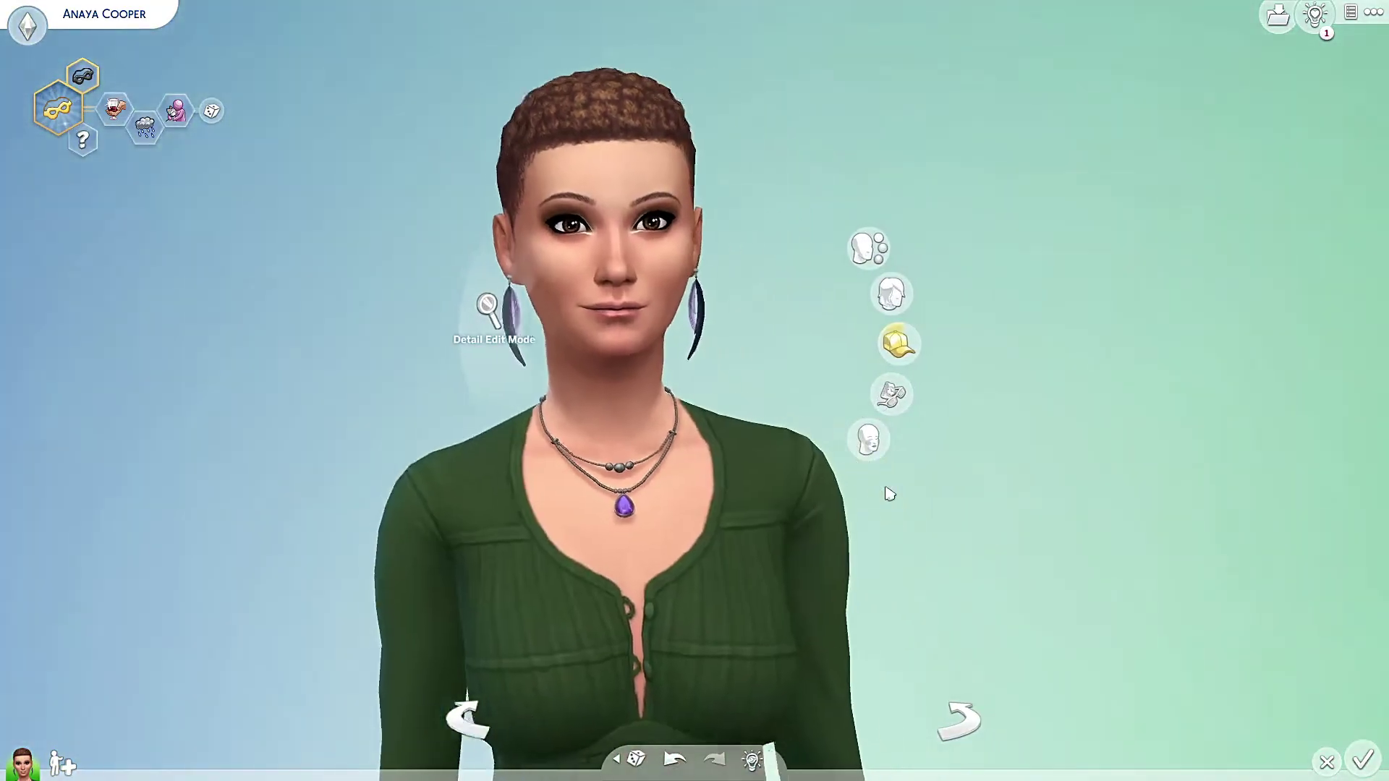
scroll(886, 477, "down", 2)
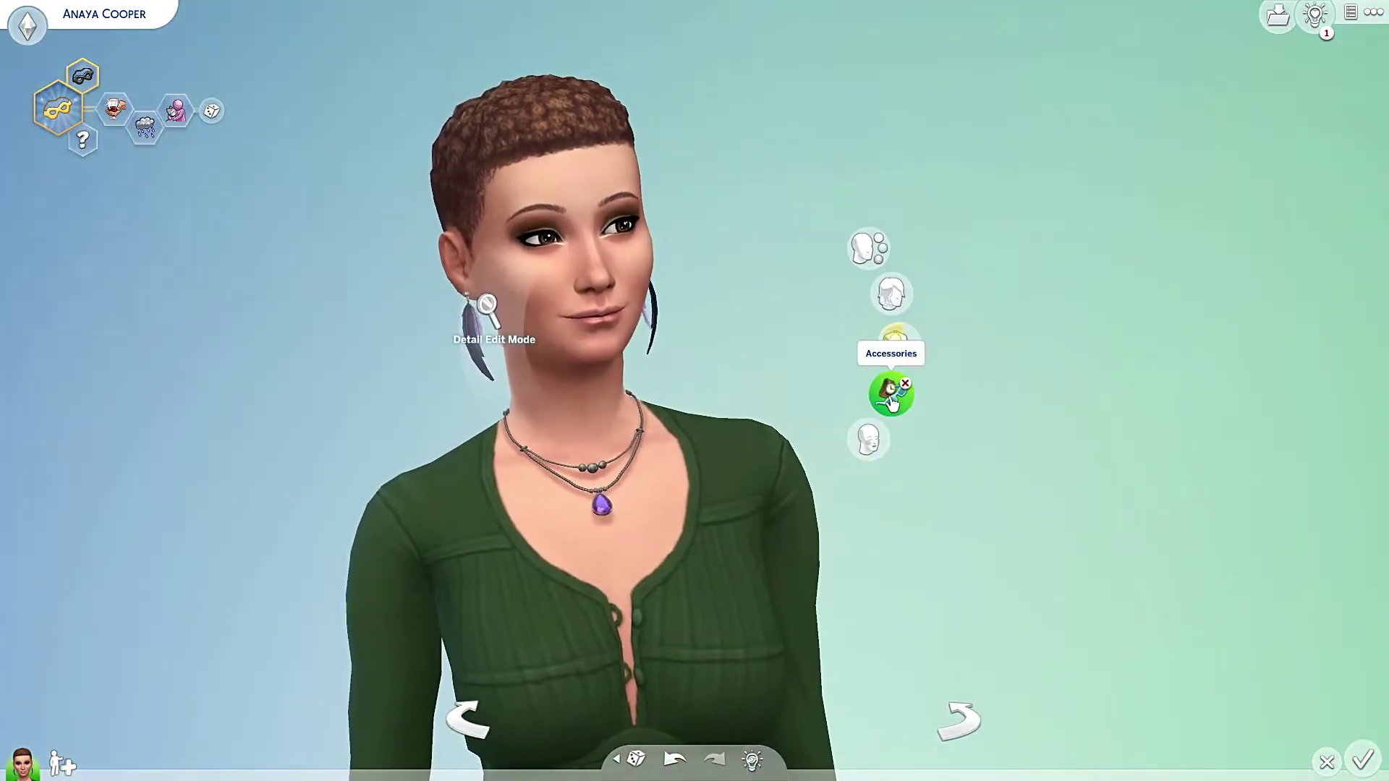
scroll(891, 405, "down", 3)
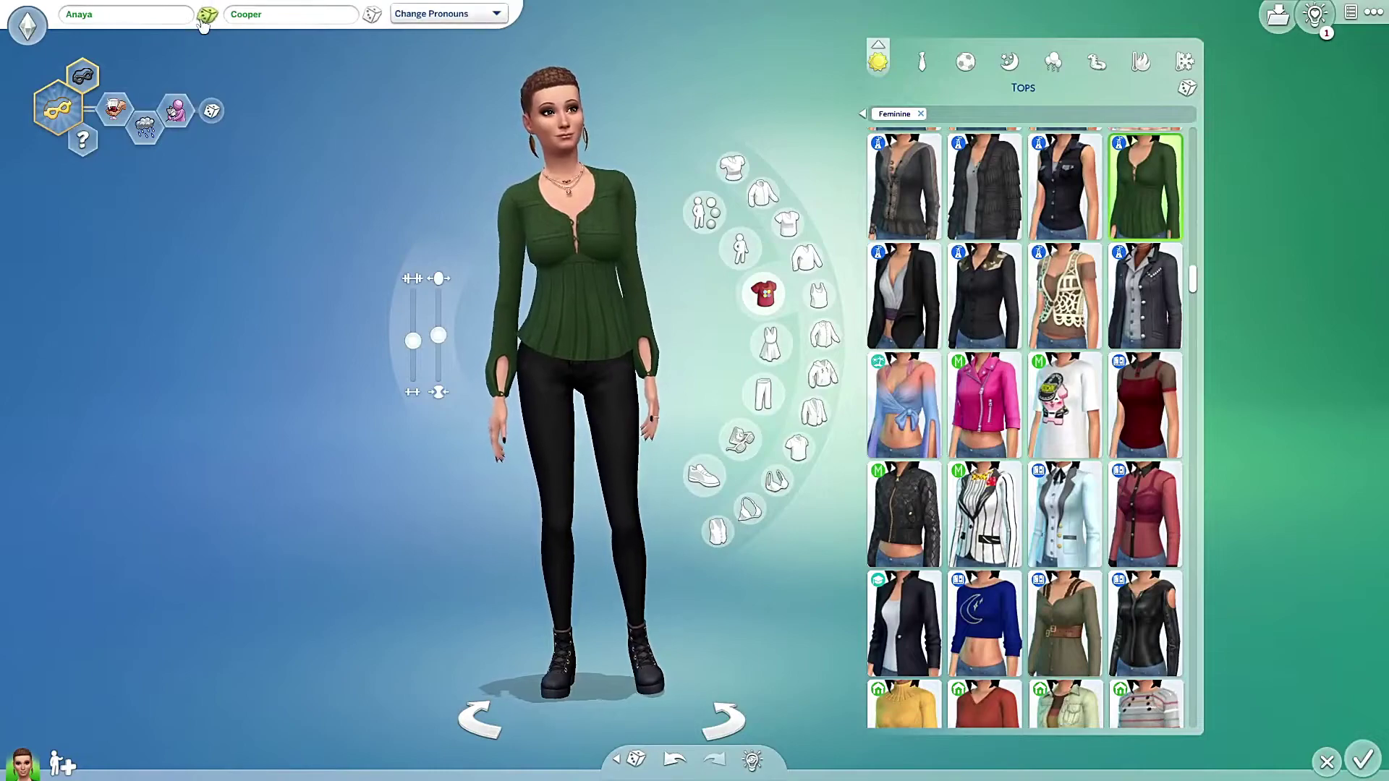
Step: Randomize the Sim's first and last name and save as 'My first styled look 2'
left_click(205, 18)
left_click(372, 16)
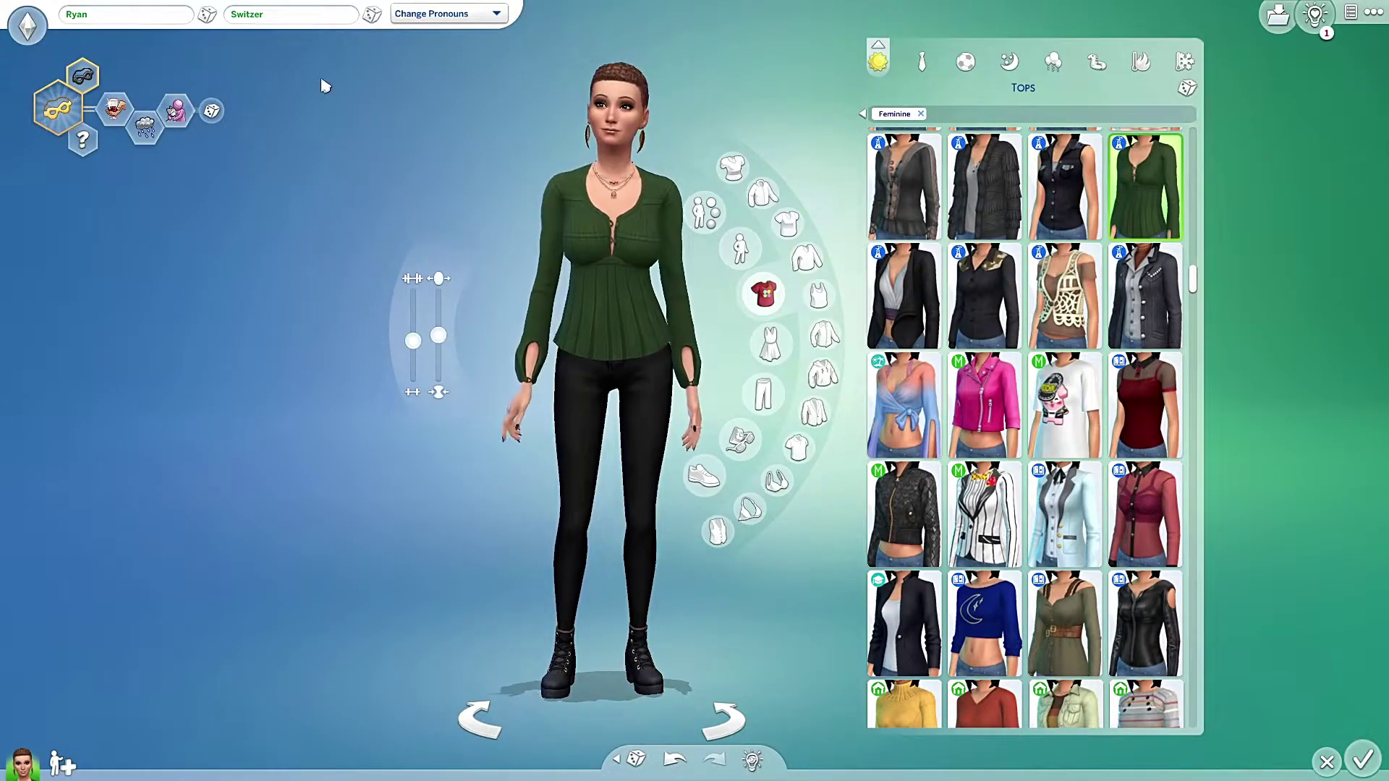
left_click(1276, 18)
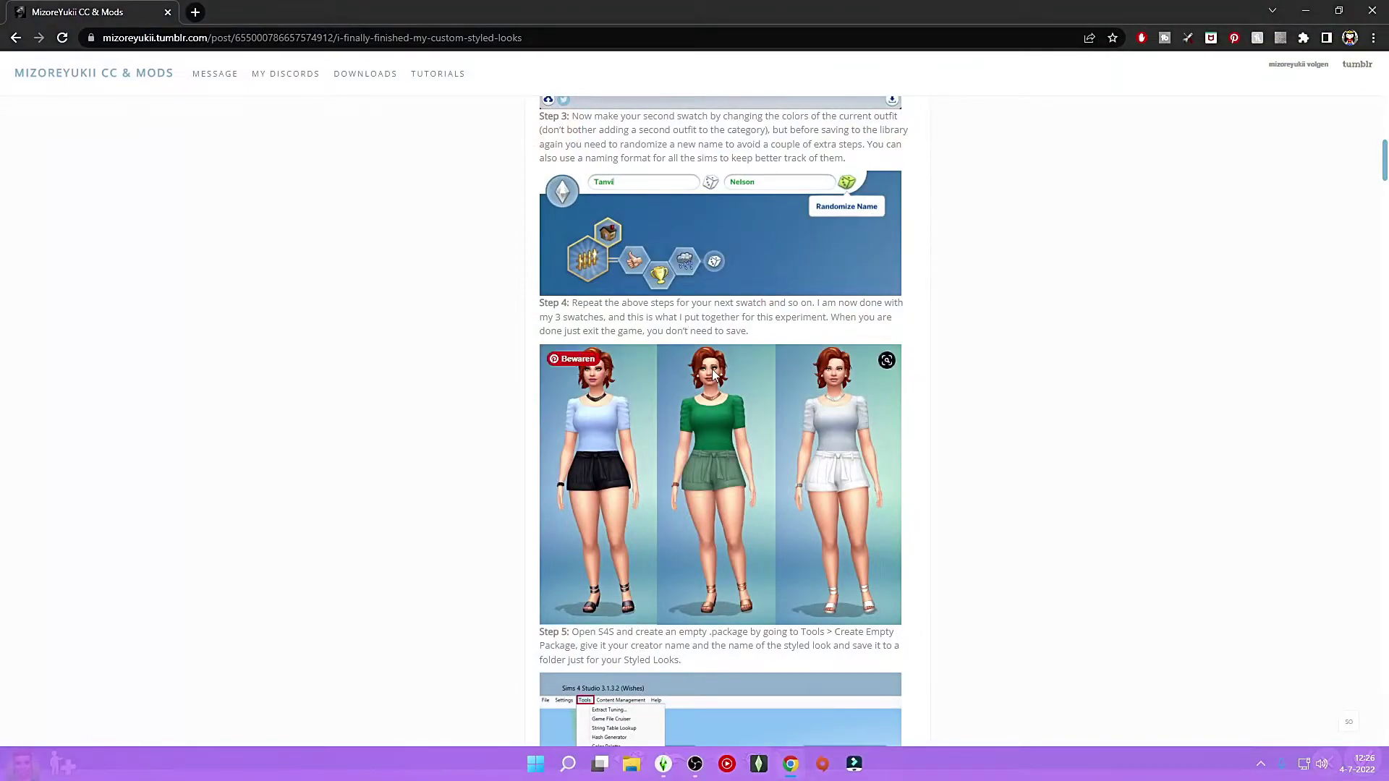
left_click(664, 770)
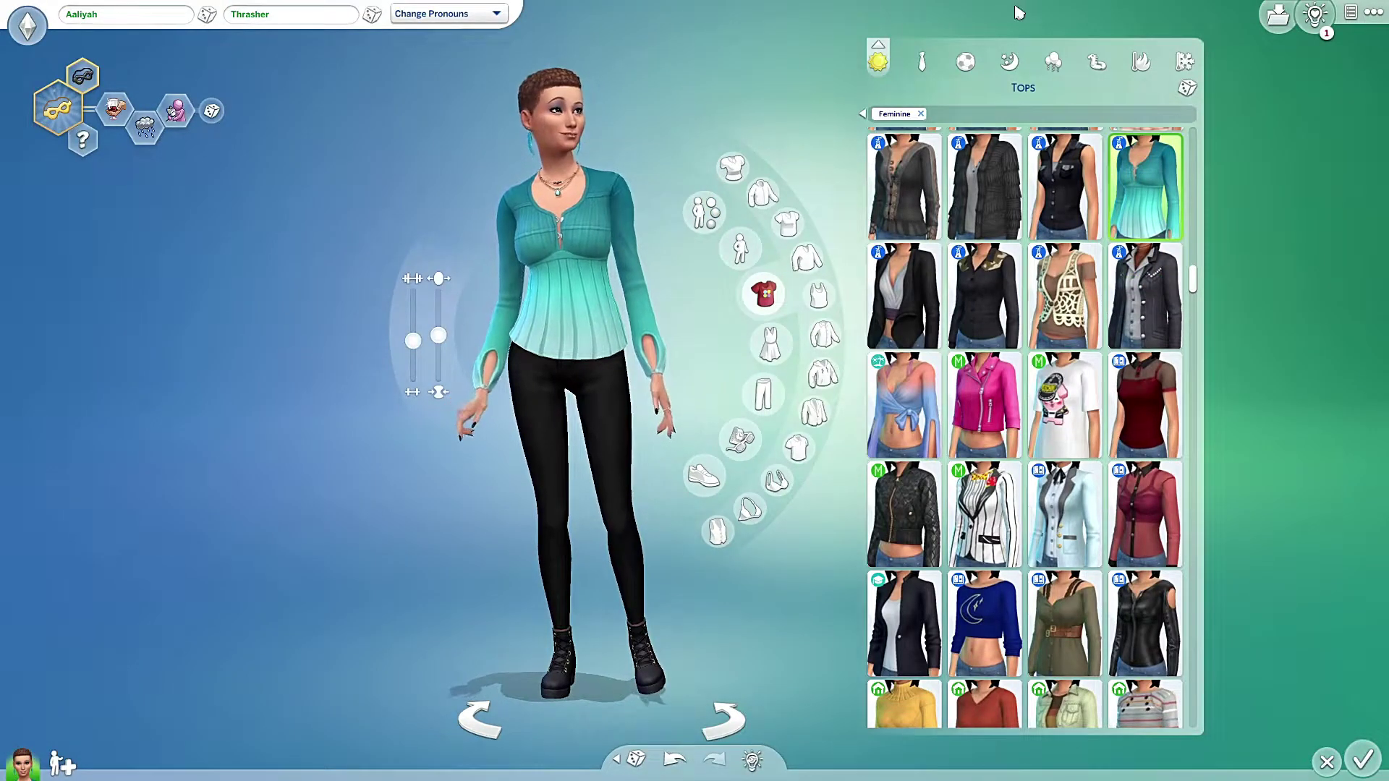
Step: Save the teal look as 'My first styled look 3', then save a pink-top version as 'My first styled look 4'
left_click(1276, 20)
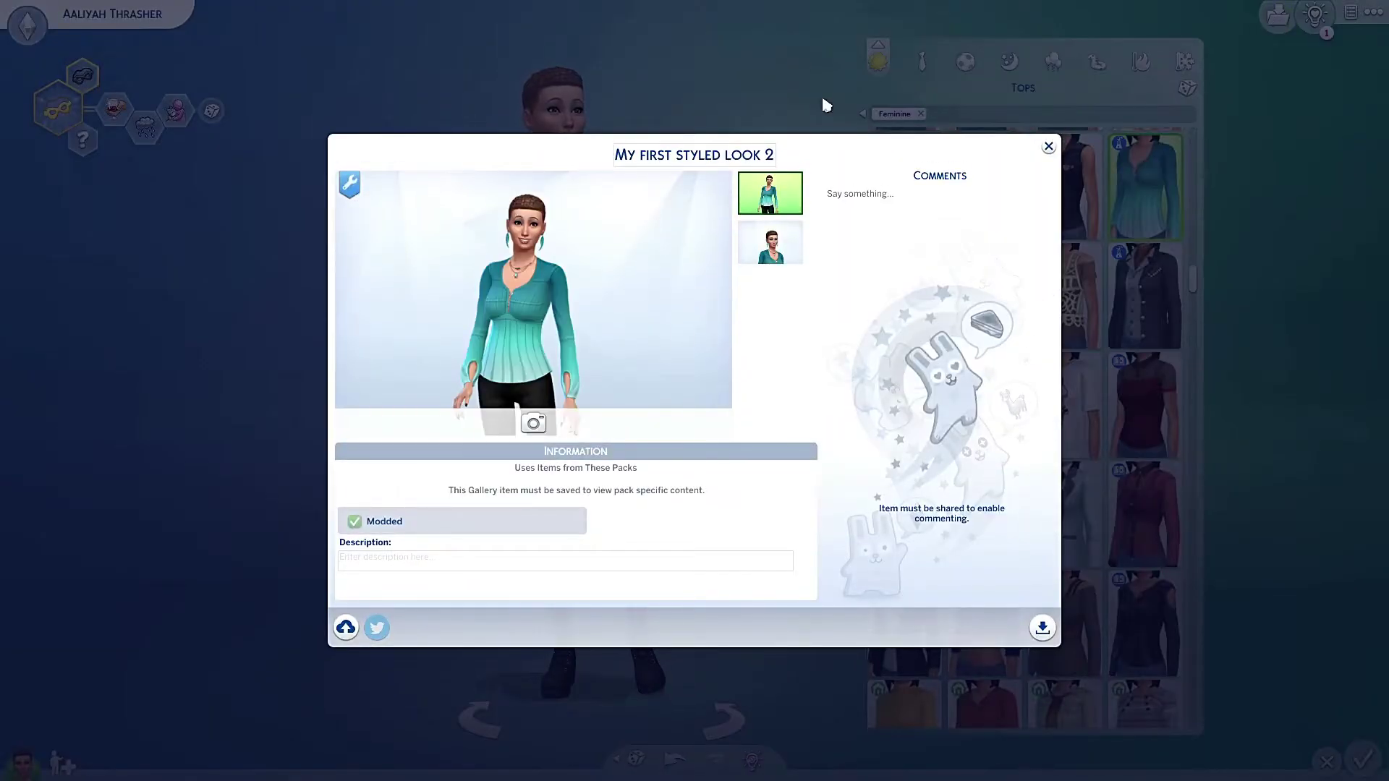
key("Return")
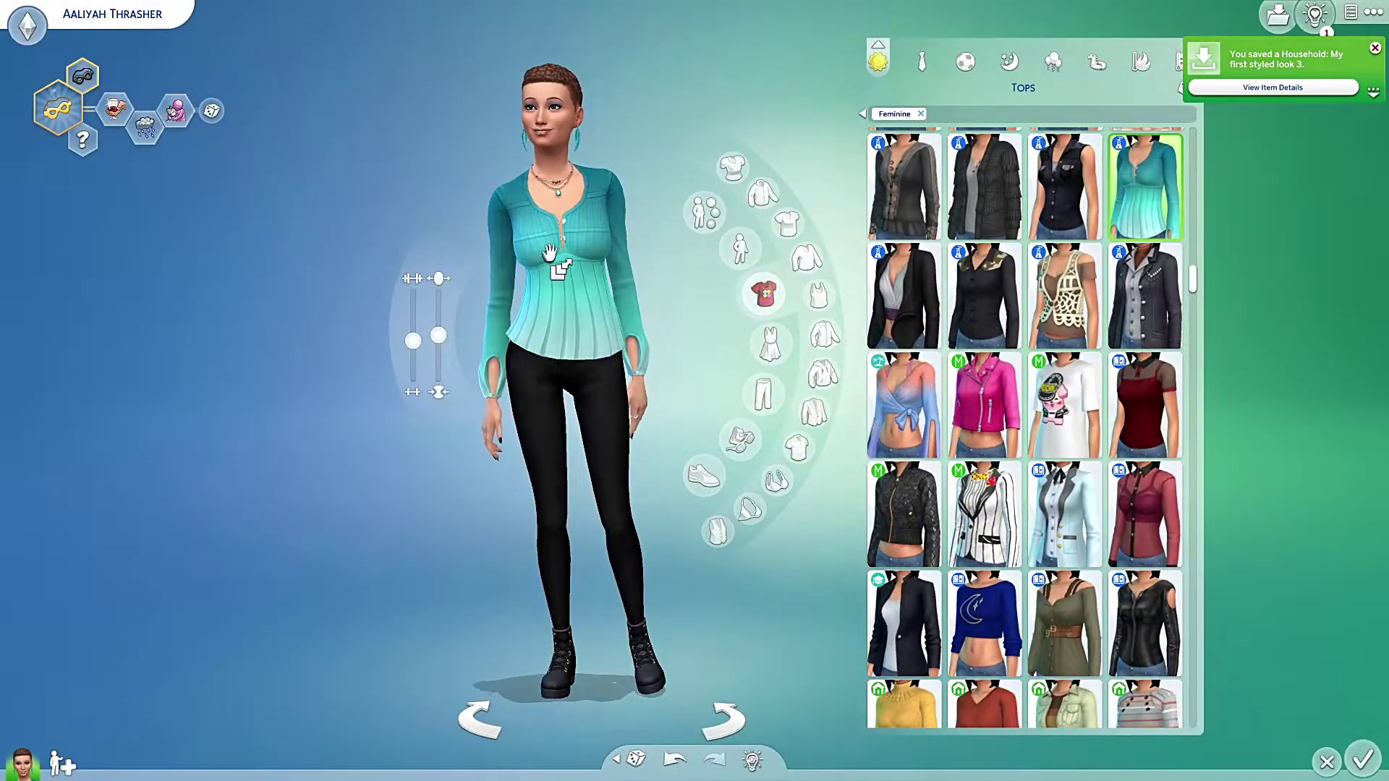
left_click(1115, 287)
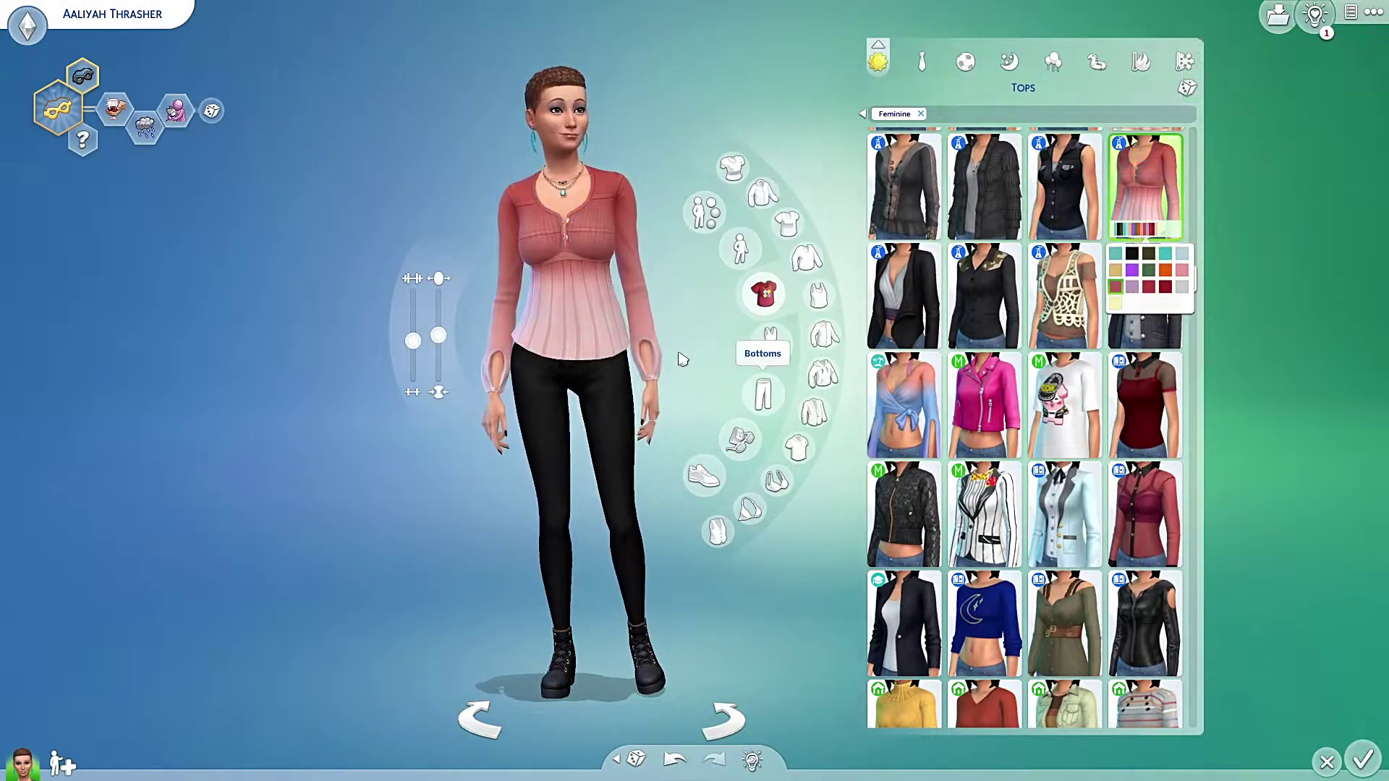
left_click(581, 116)
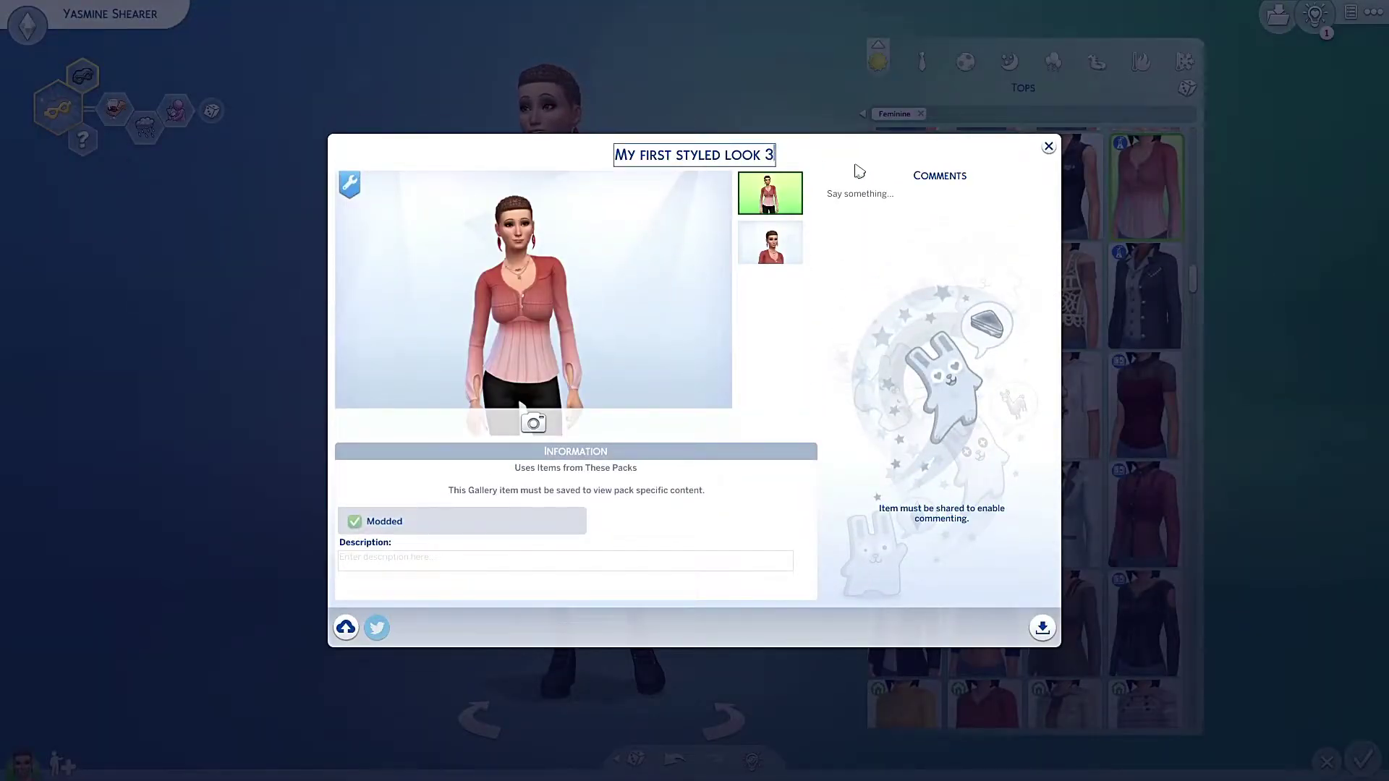
key("BackSpace")
type("4")
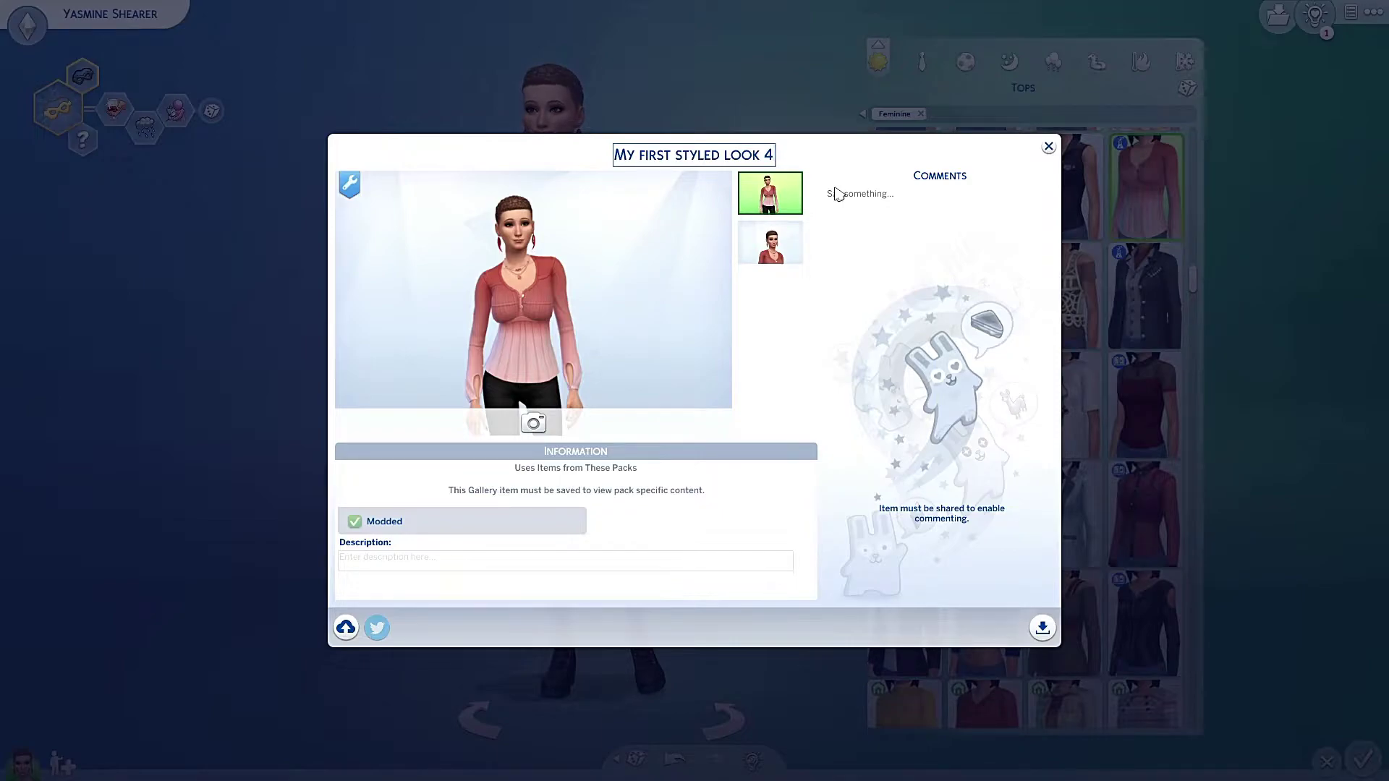
left_click(1049, 627)
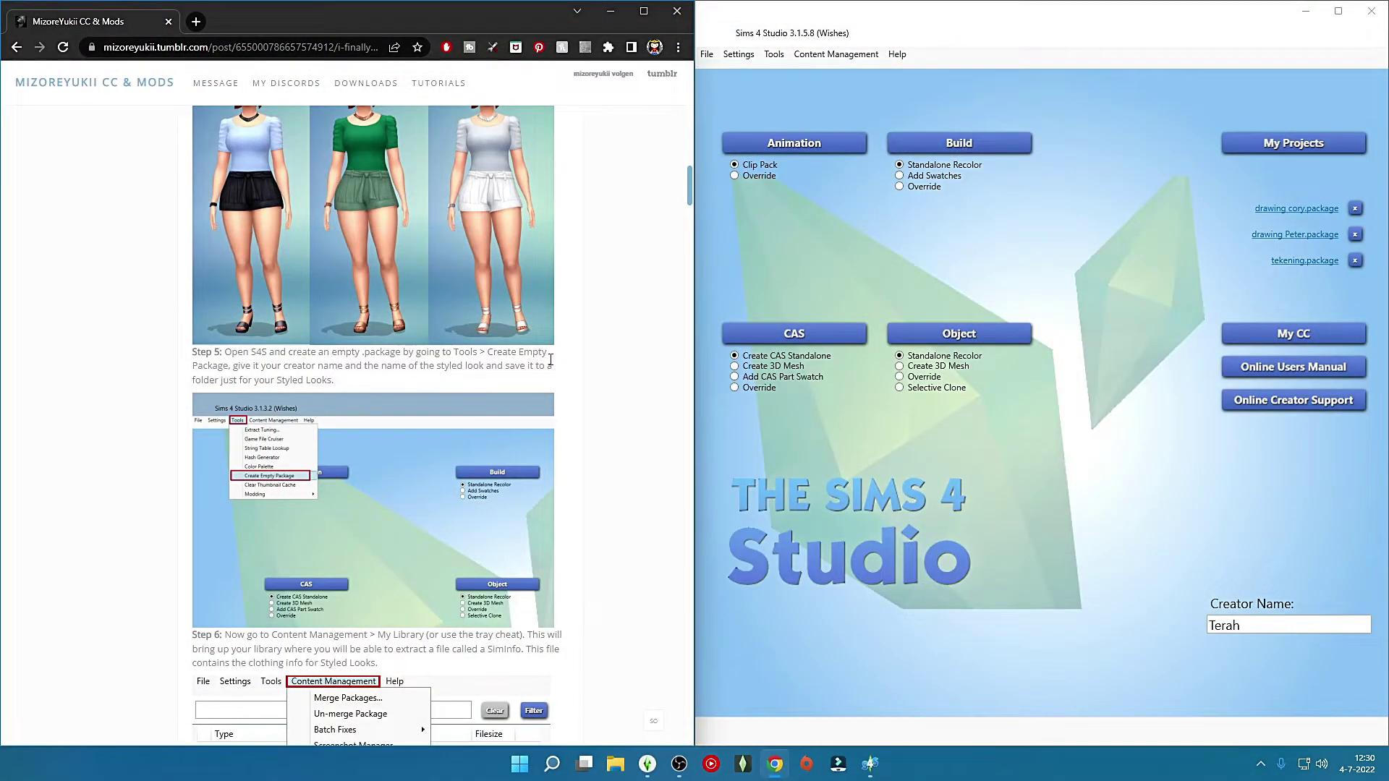
Step: Create an empty package named with the creator name plus 'First styled look' in the styled looks folder
left_click(774, 54)
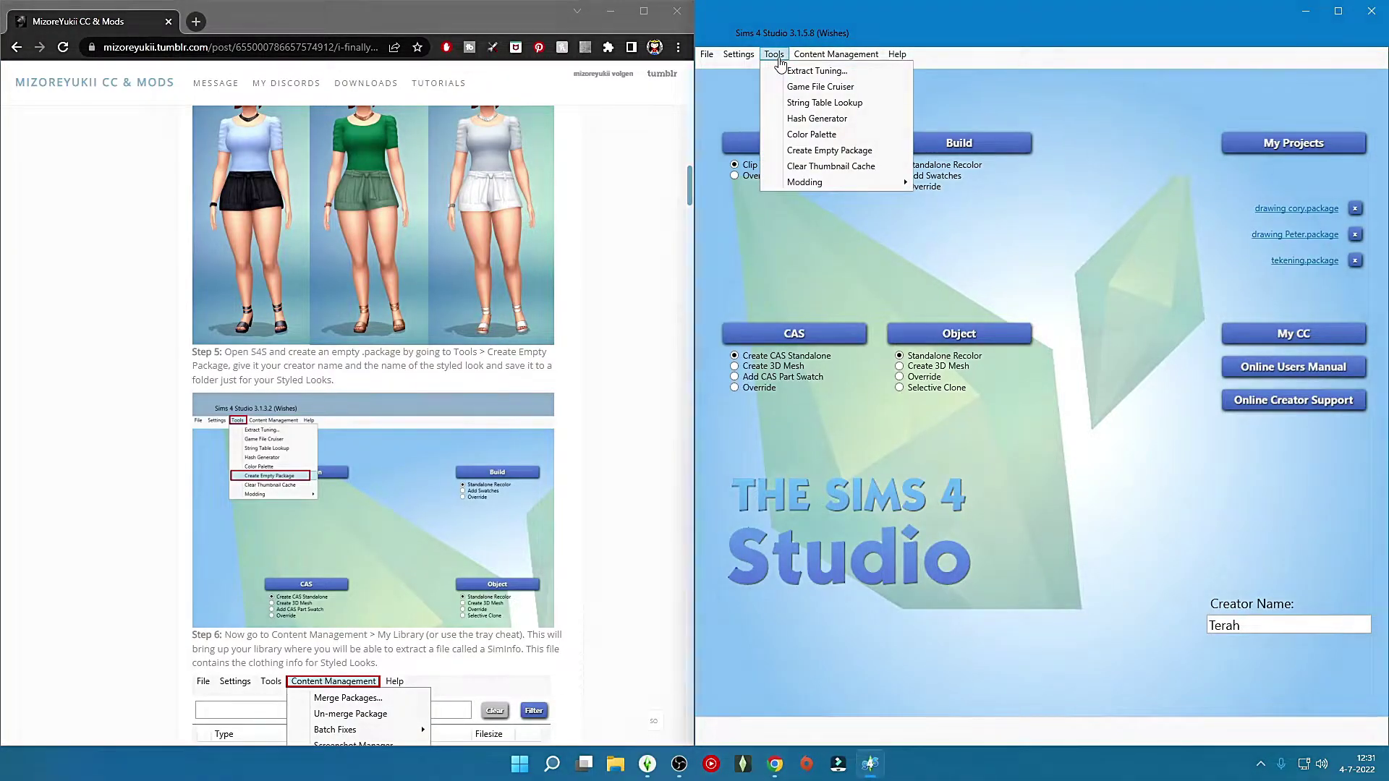
left_click(852, 152)
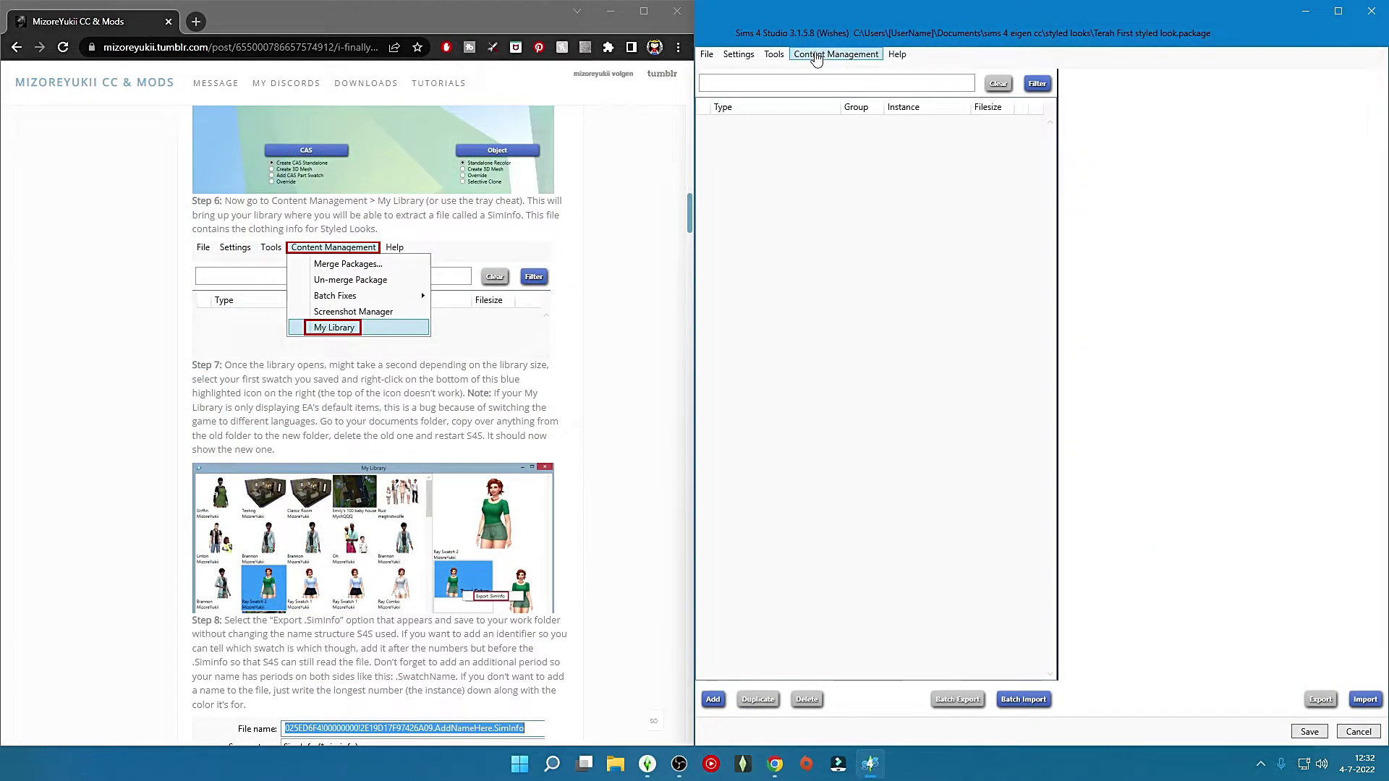
left_click(816, 59)
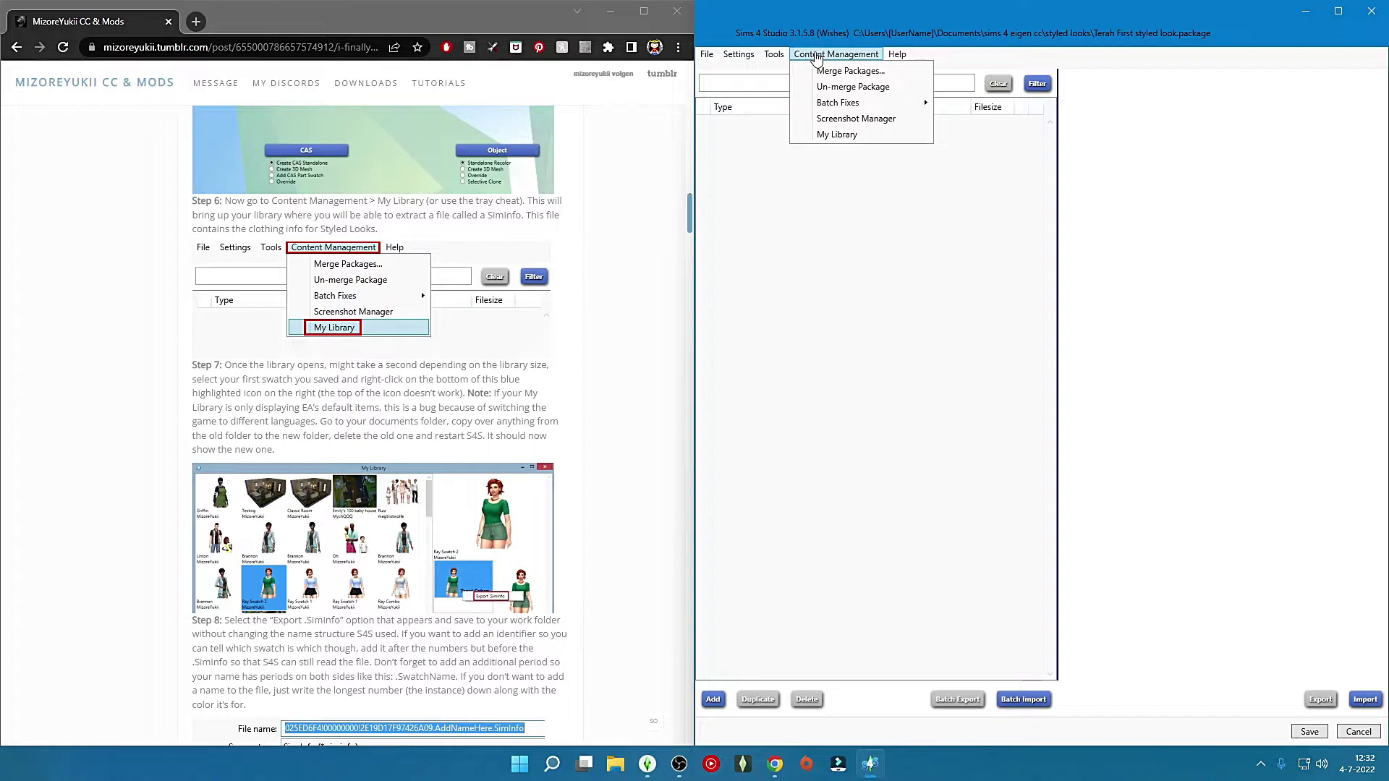
Step: Open My Library and select the 'My first styled look' household to preview its Sim
left_click(850, 138)
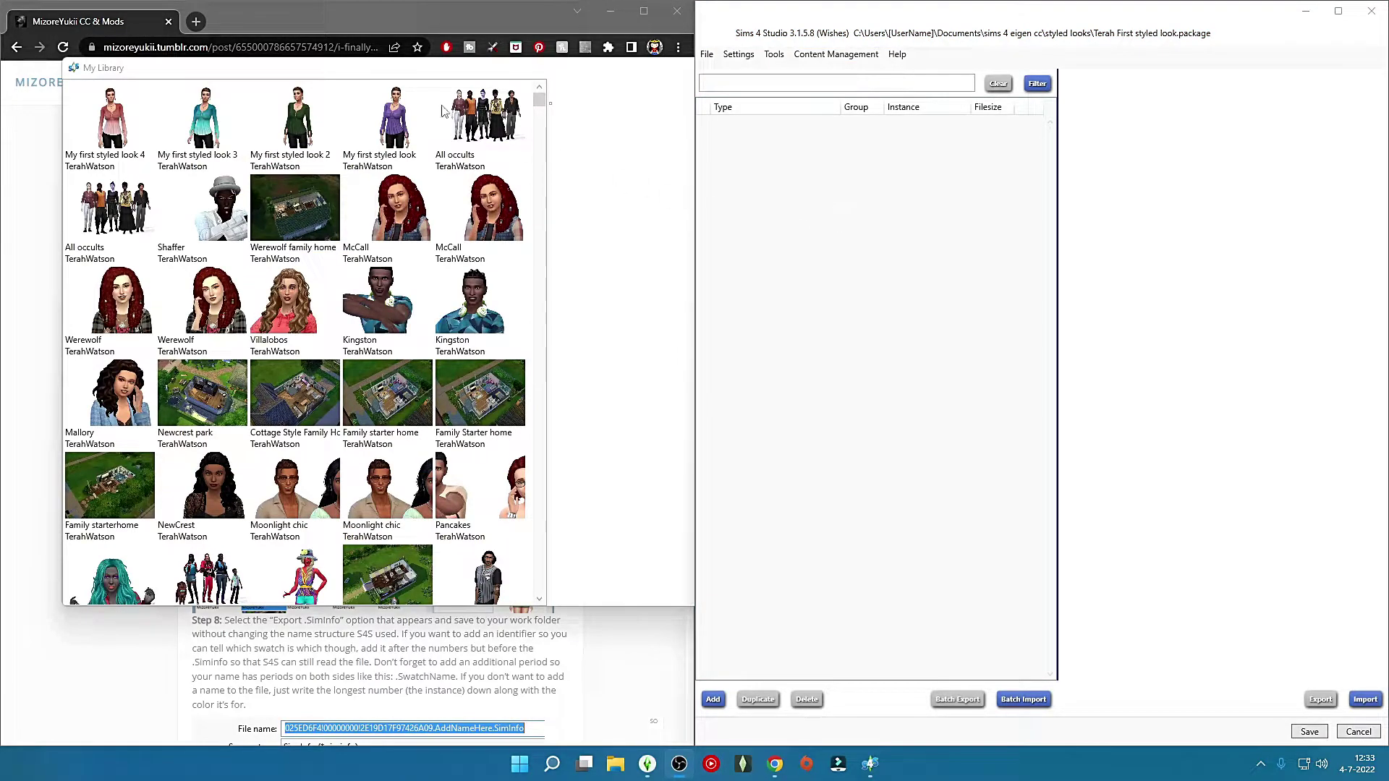
left_click(389, 129)
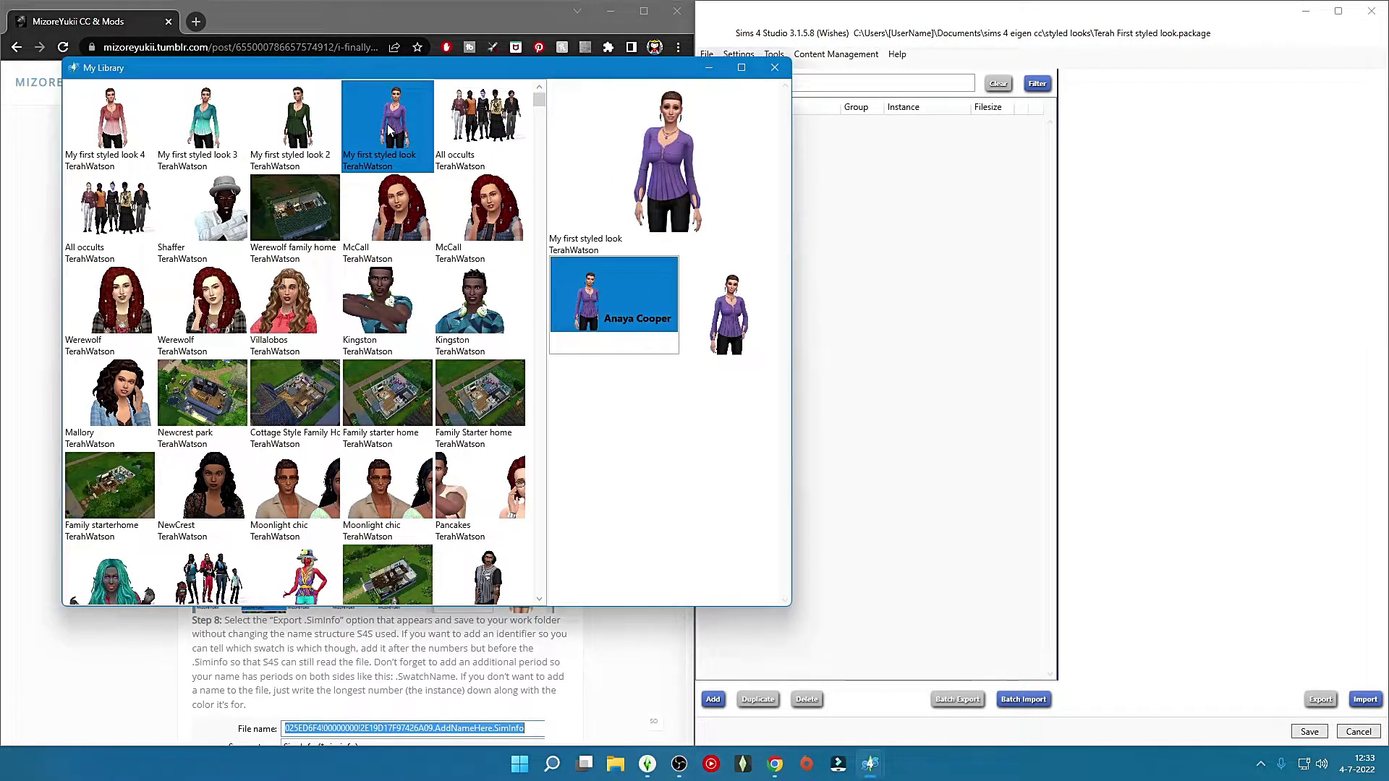
left_click_drag(432, 71, 939, 113)
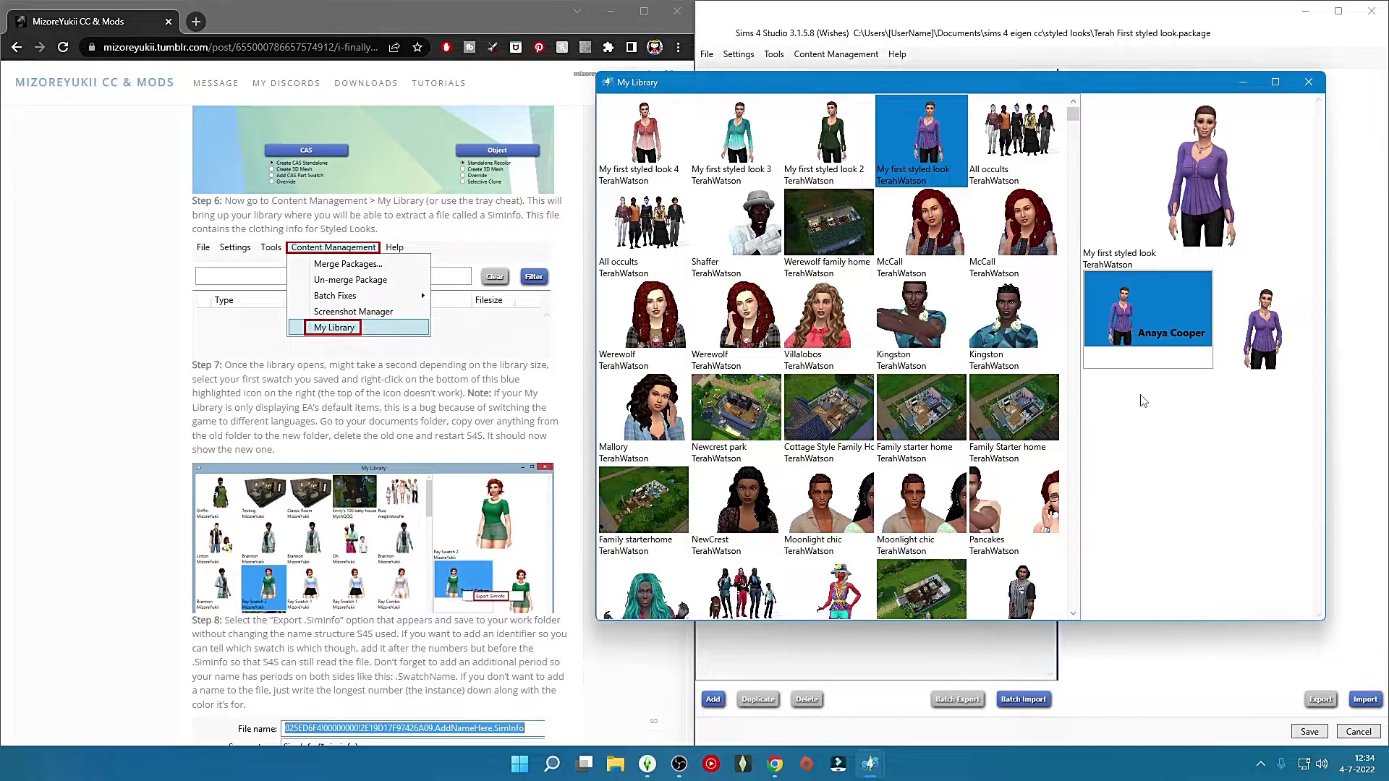
Step: Export the look's Sim as a .siminfo file under its default name into the styled looks folder
right_click(1122, 290)
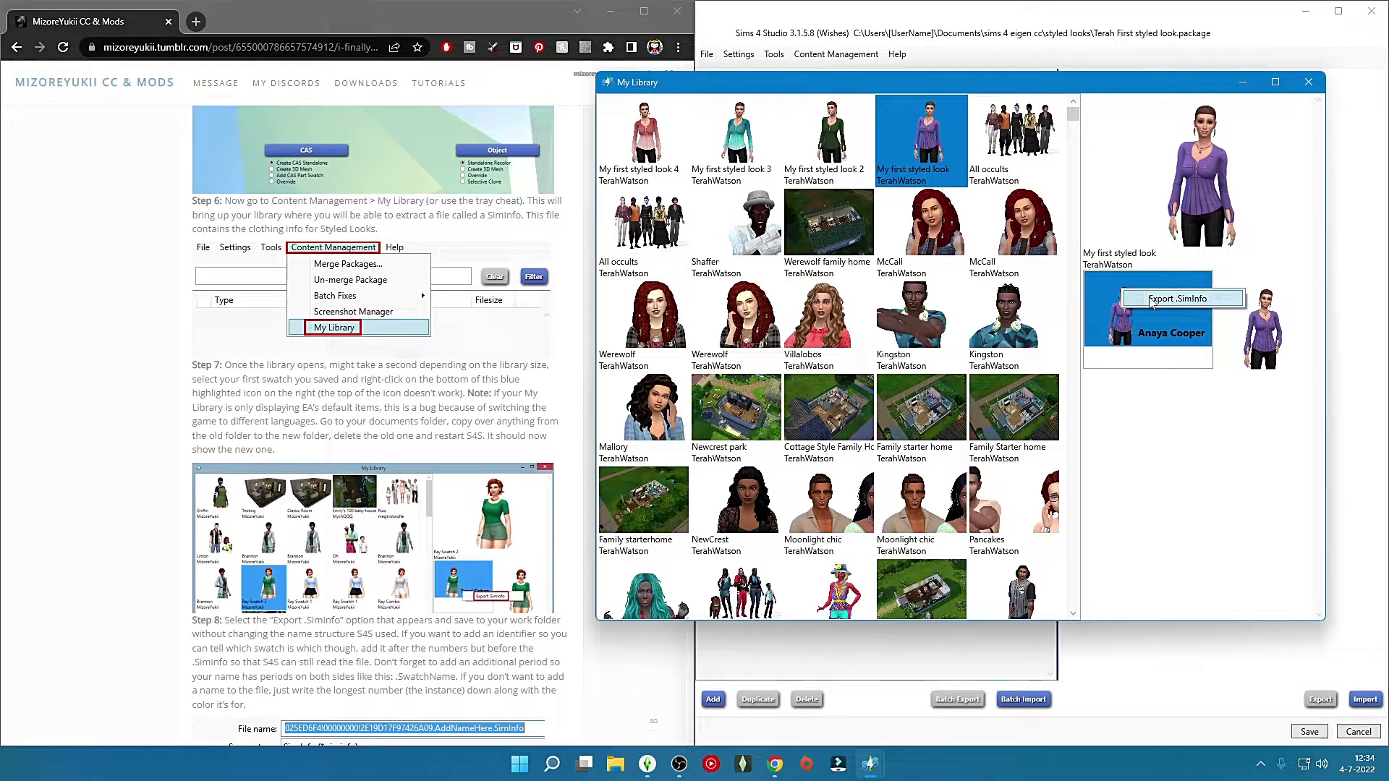
left_click(1151, 299)
scroll(382, 340, "down", 4)
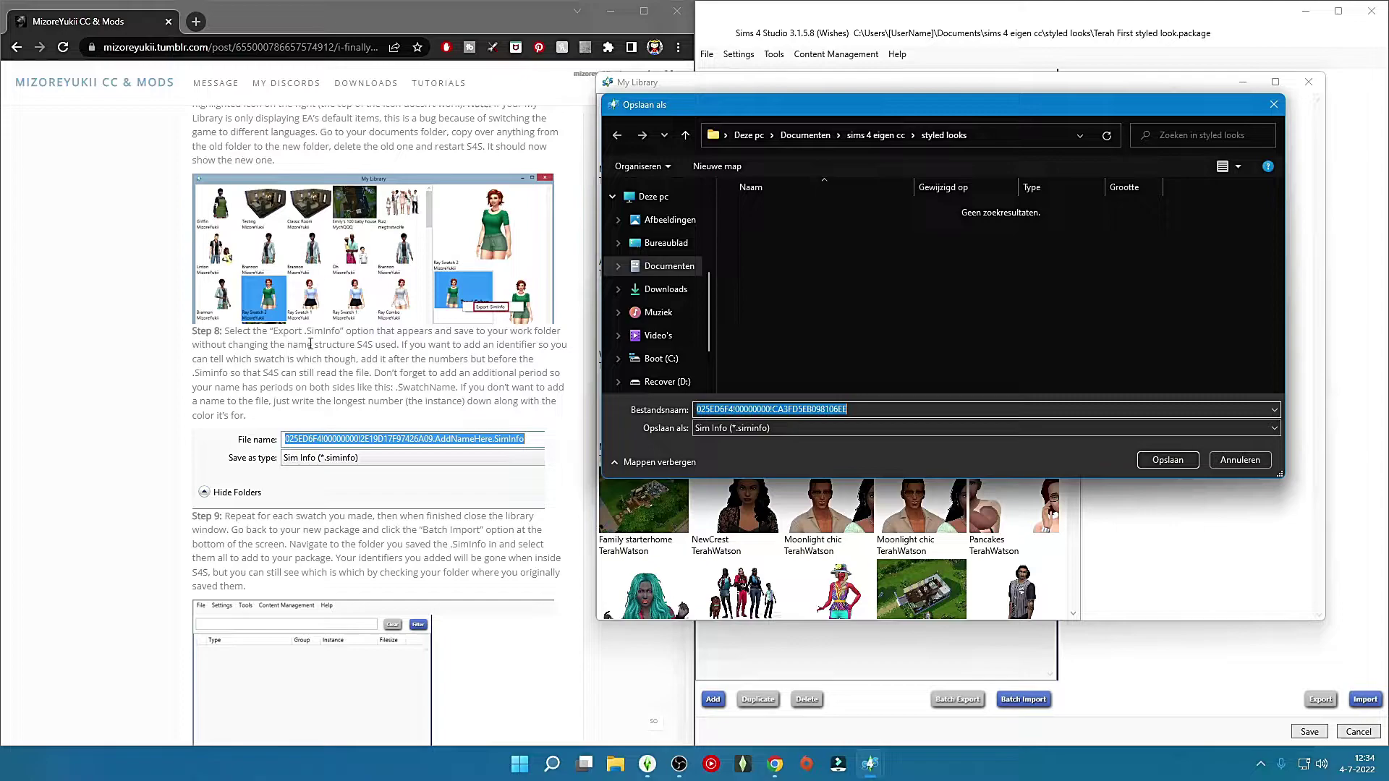
left_click(1081, 414)
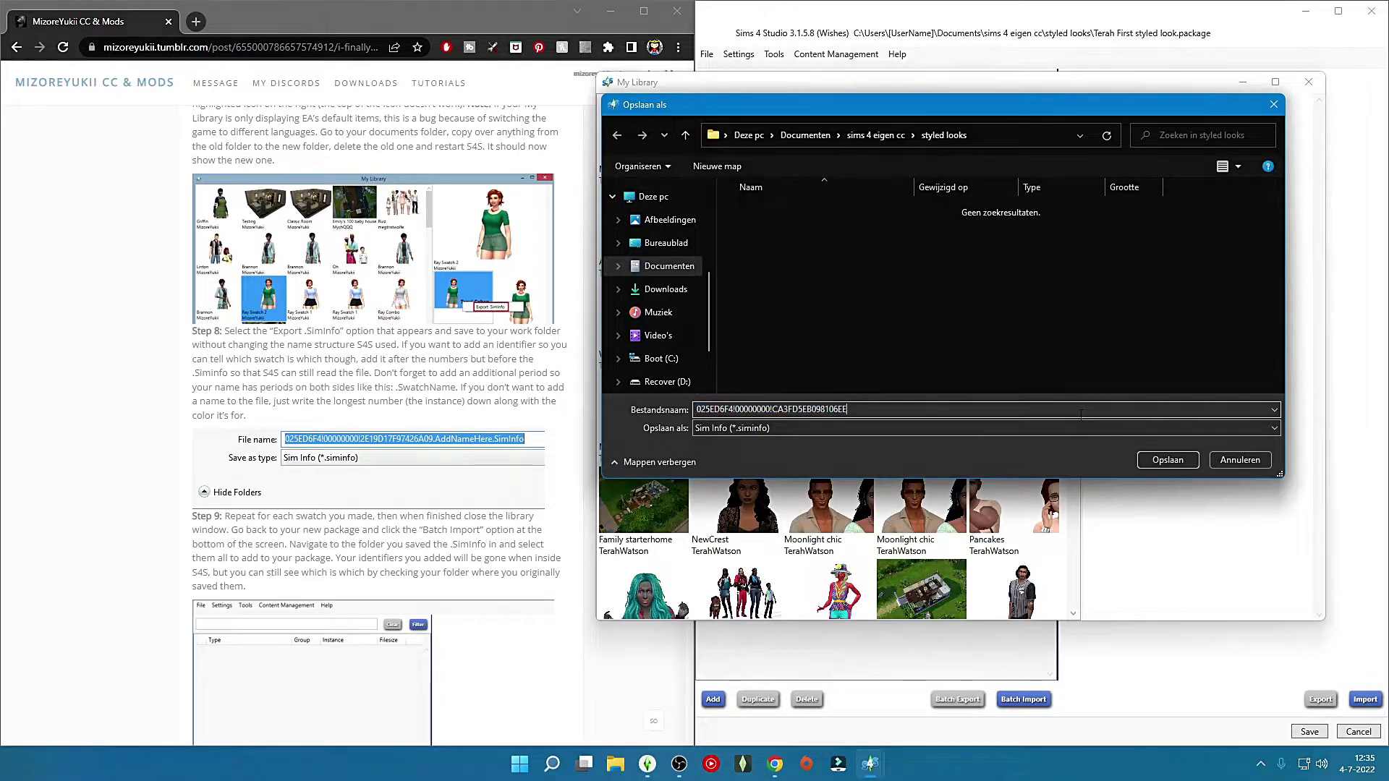
left_click(1165, 461)
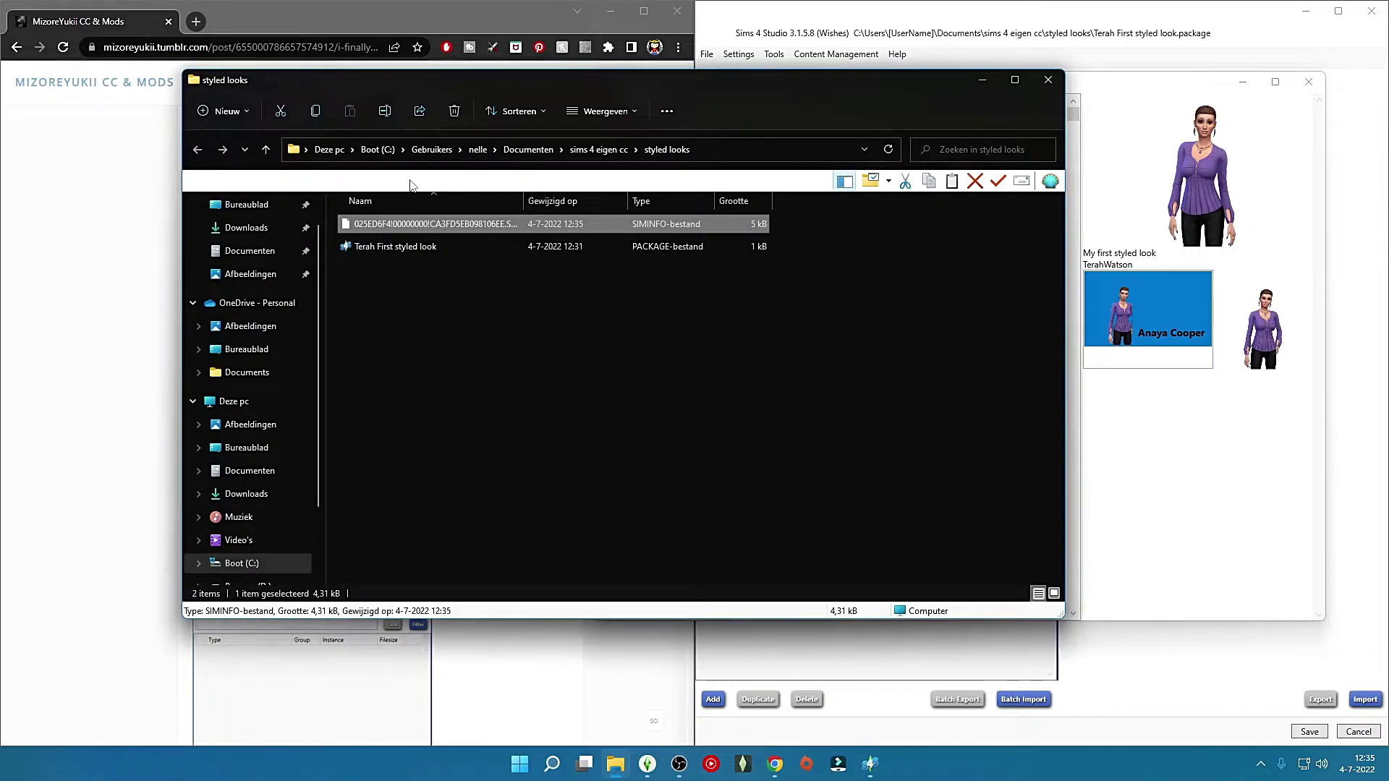
left_click_drag(524, 88, 910, 92)
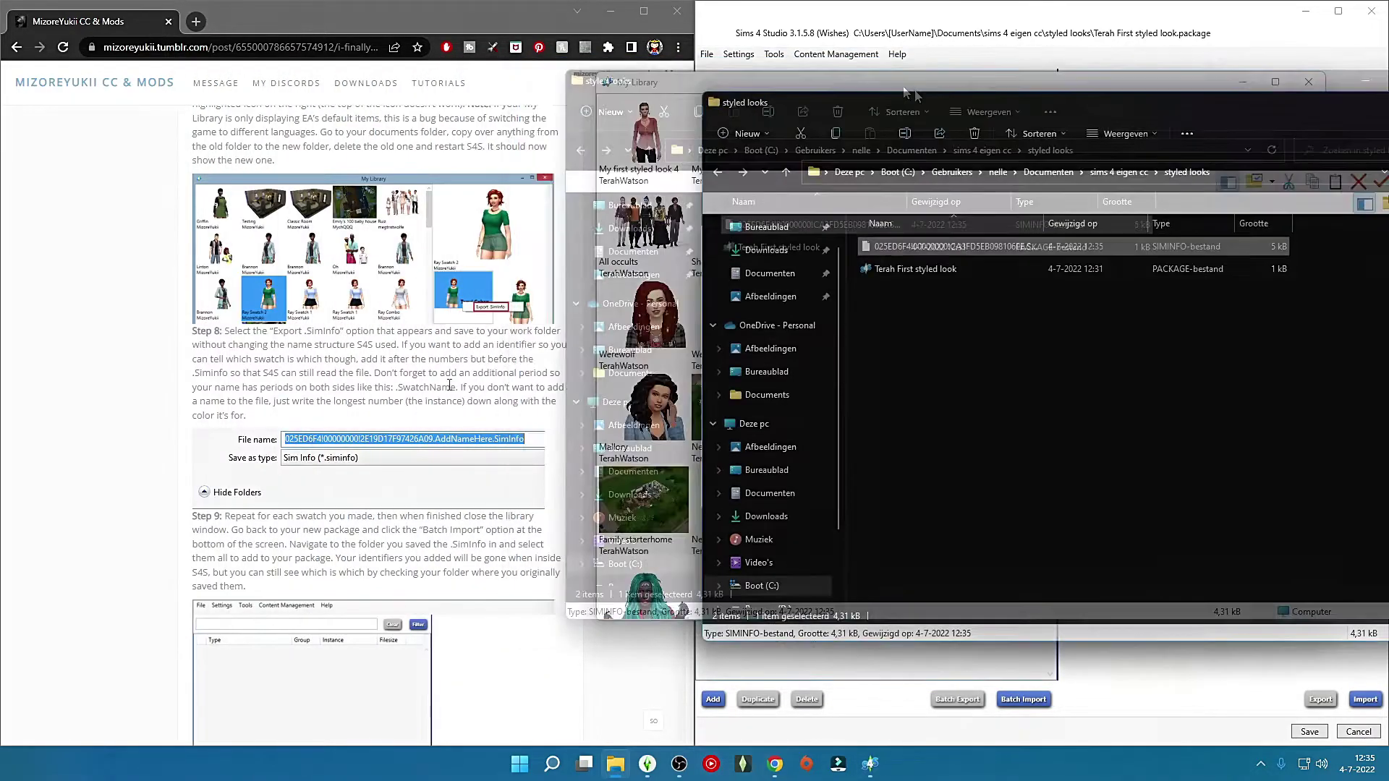
left_click_drag(1165, 108, 732, 108)
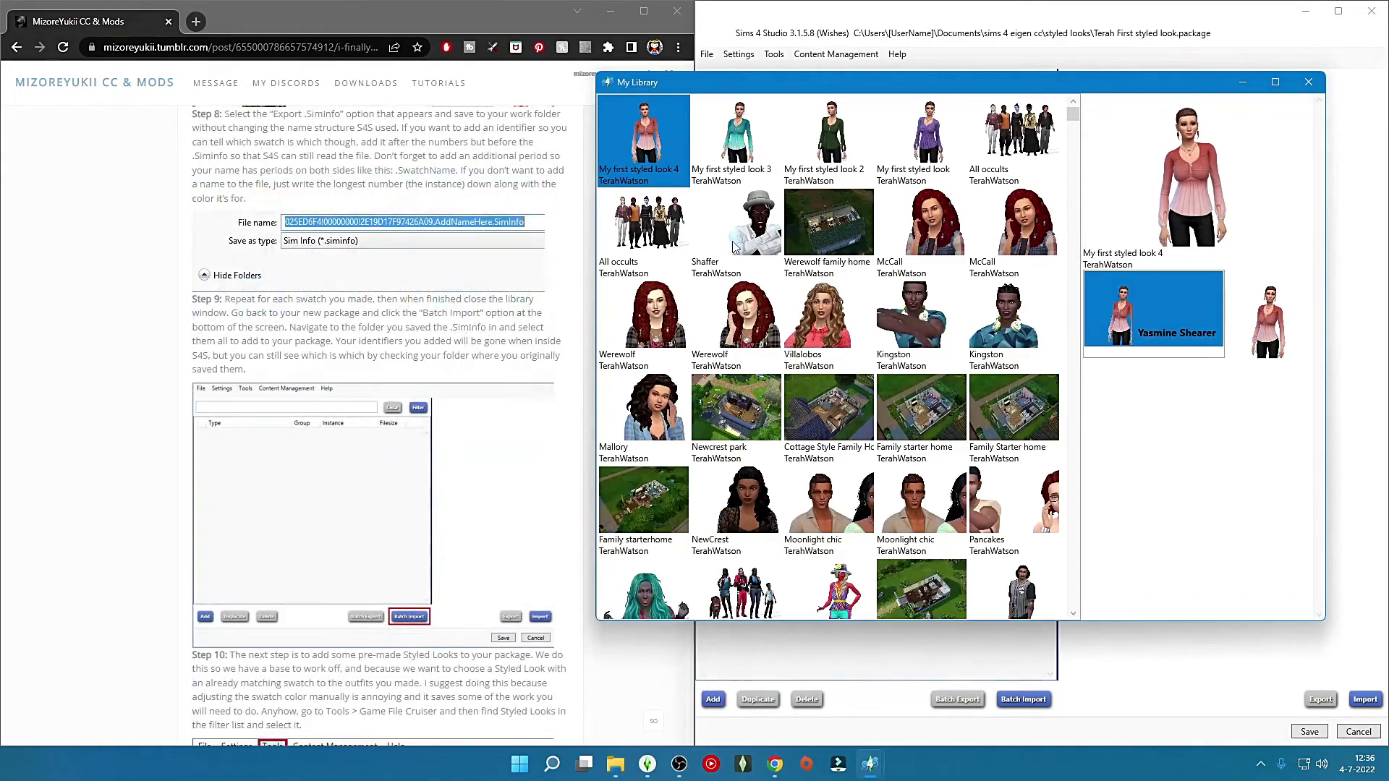
Step: Close My Library and batch-import all four .siminfo files from the styled looks folder
left_click(1309, 84)
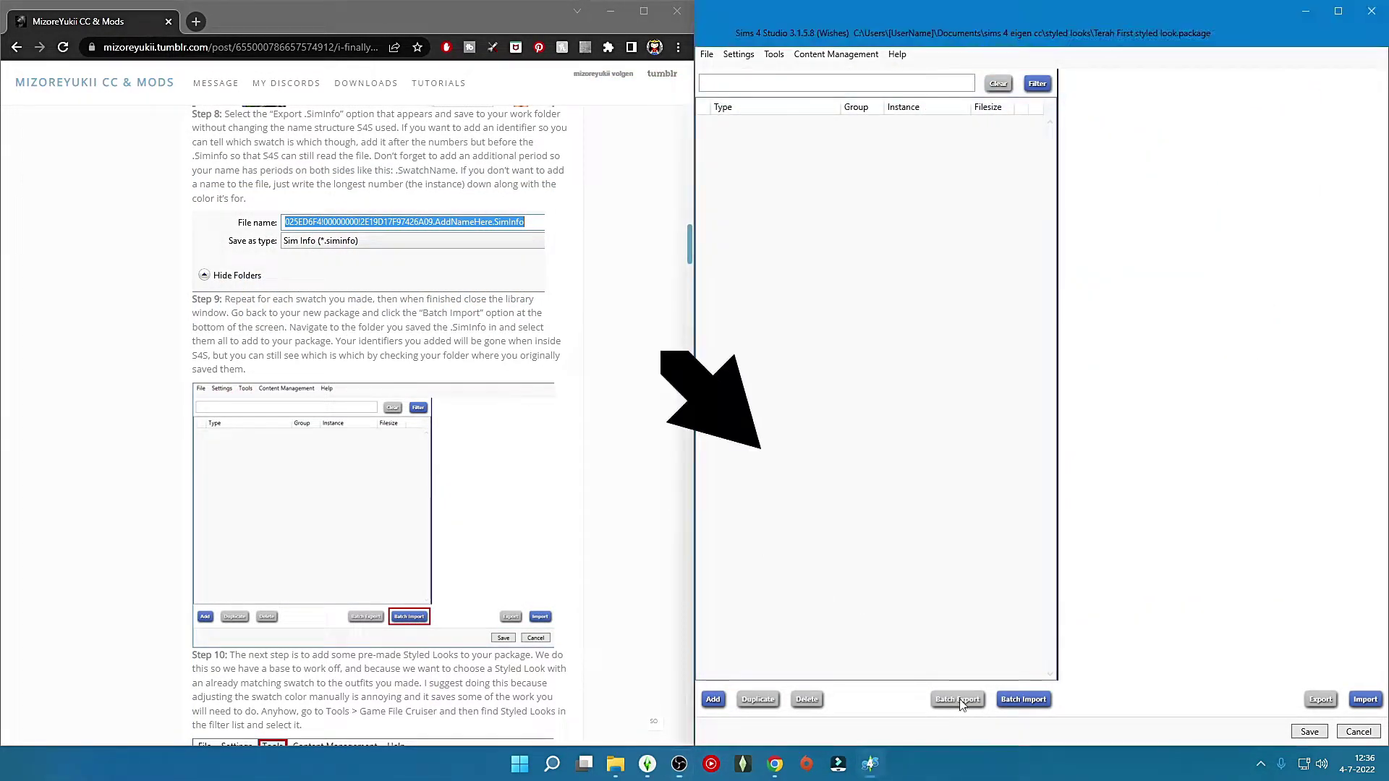
left_click(1023, 699)
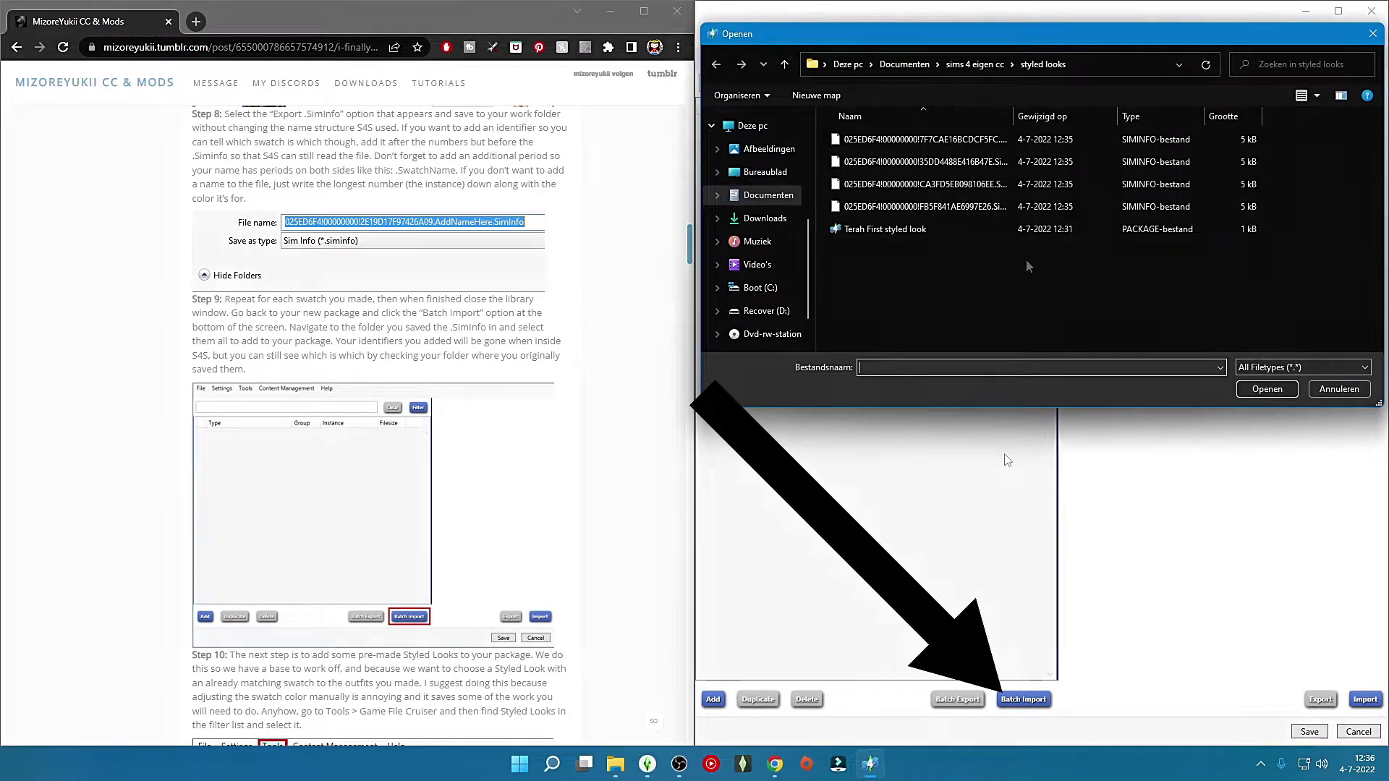
left_click(947, 138)
left_click(932, 207, "shift")
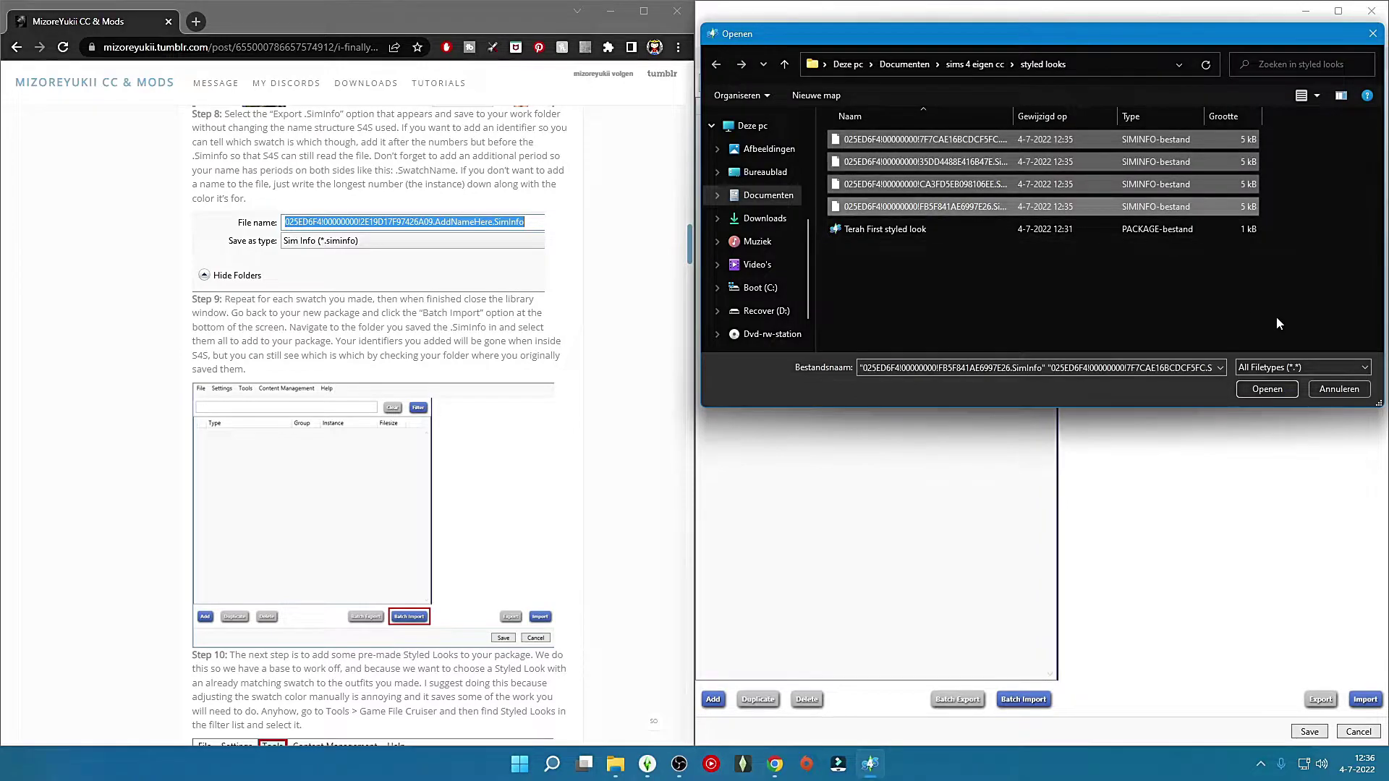
left_click(1265, 389)
scroll(604, 243, "down", 5)
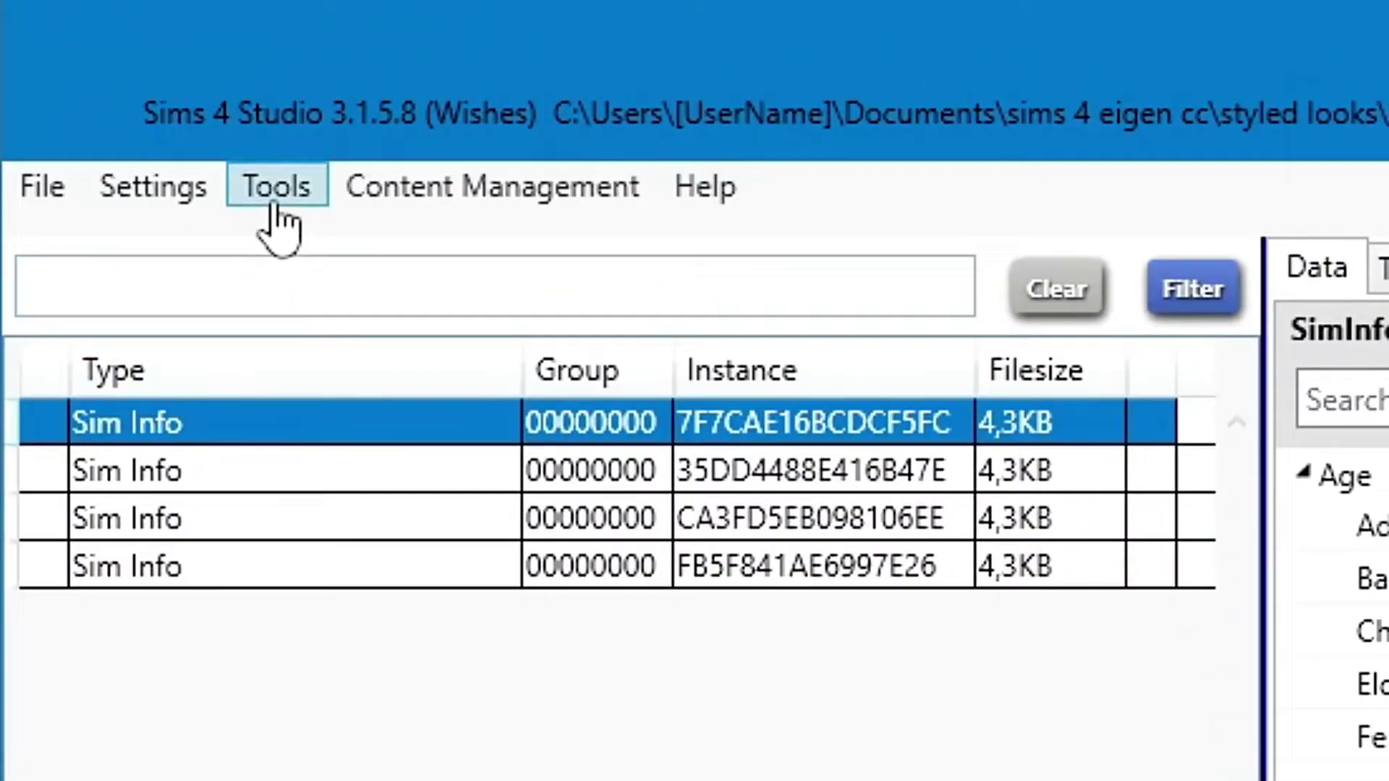
Step: Open the Game File Cruiser from Tools and filter it to Styled Look resources
left_click(775, 58)
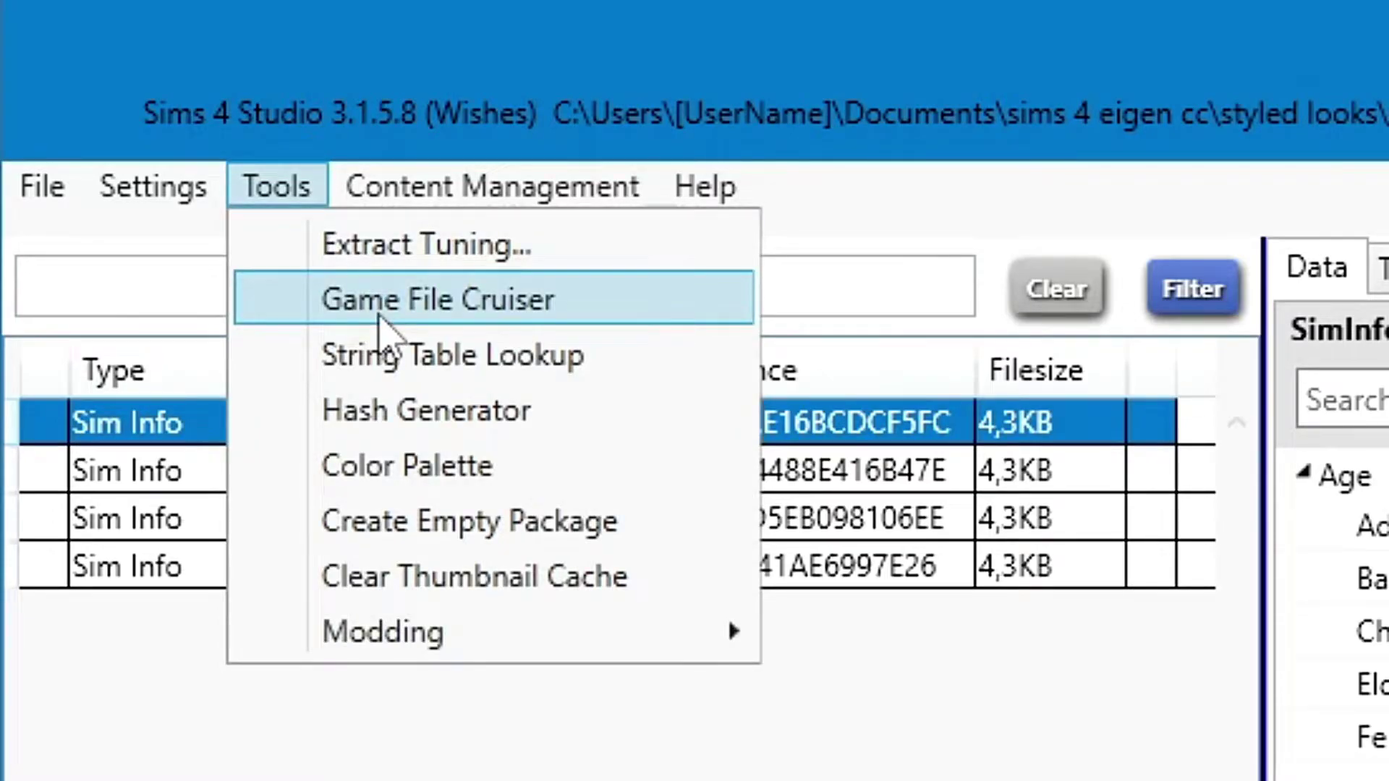
left_click(378, 318)
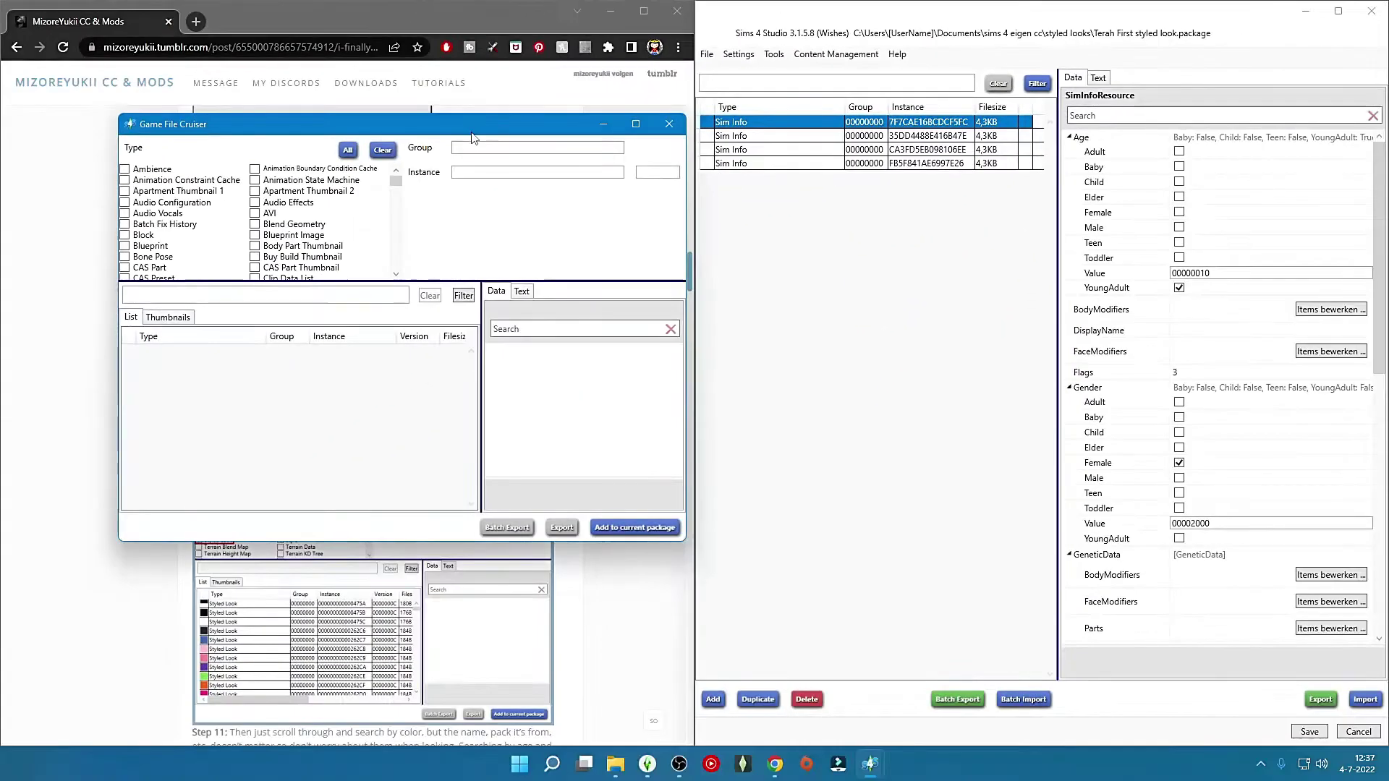
left_click_drag(469, 134, 1023, 188)
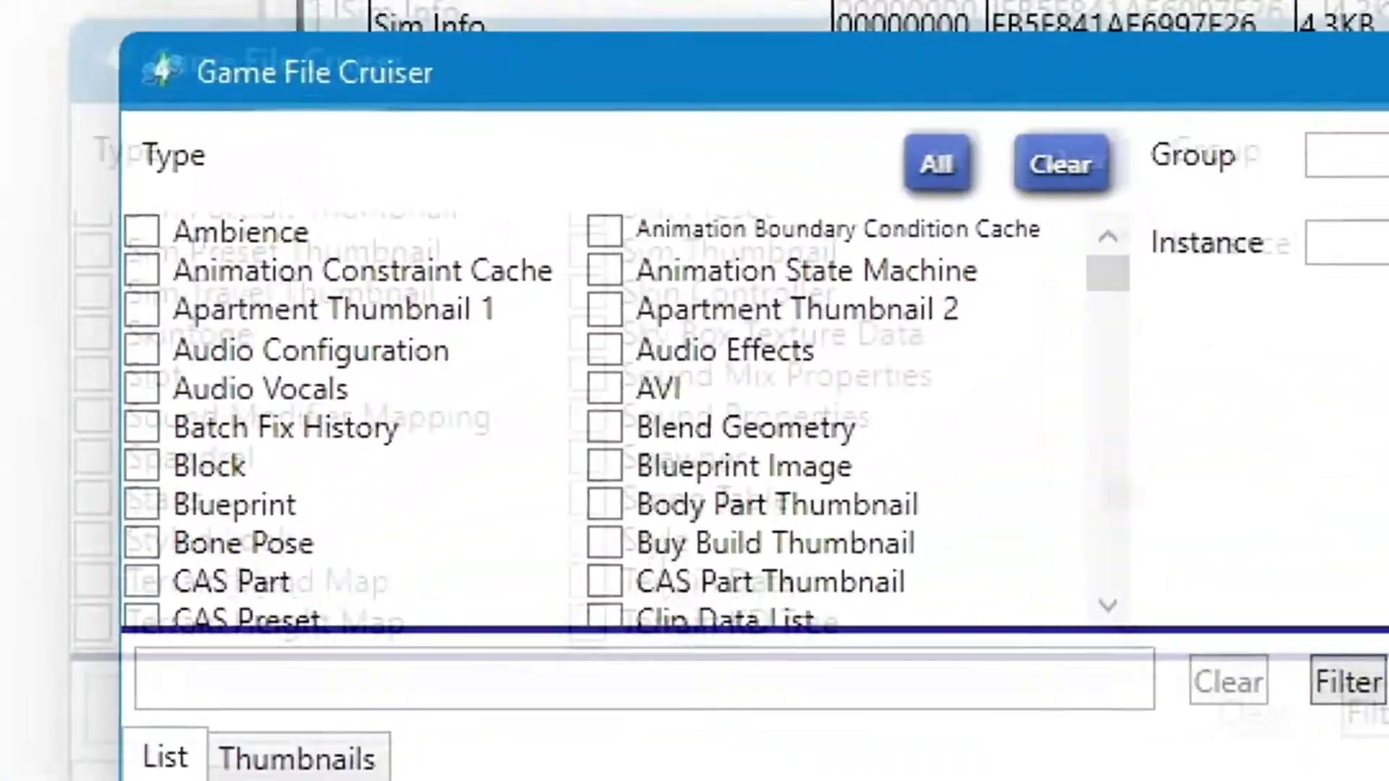
scroll(807, 299, "down", 10)
left_click(107, 549)
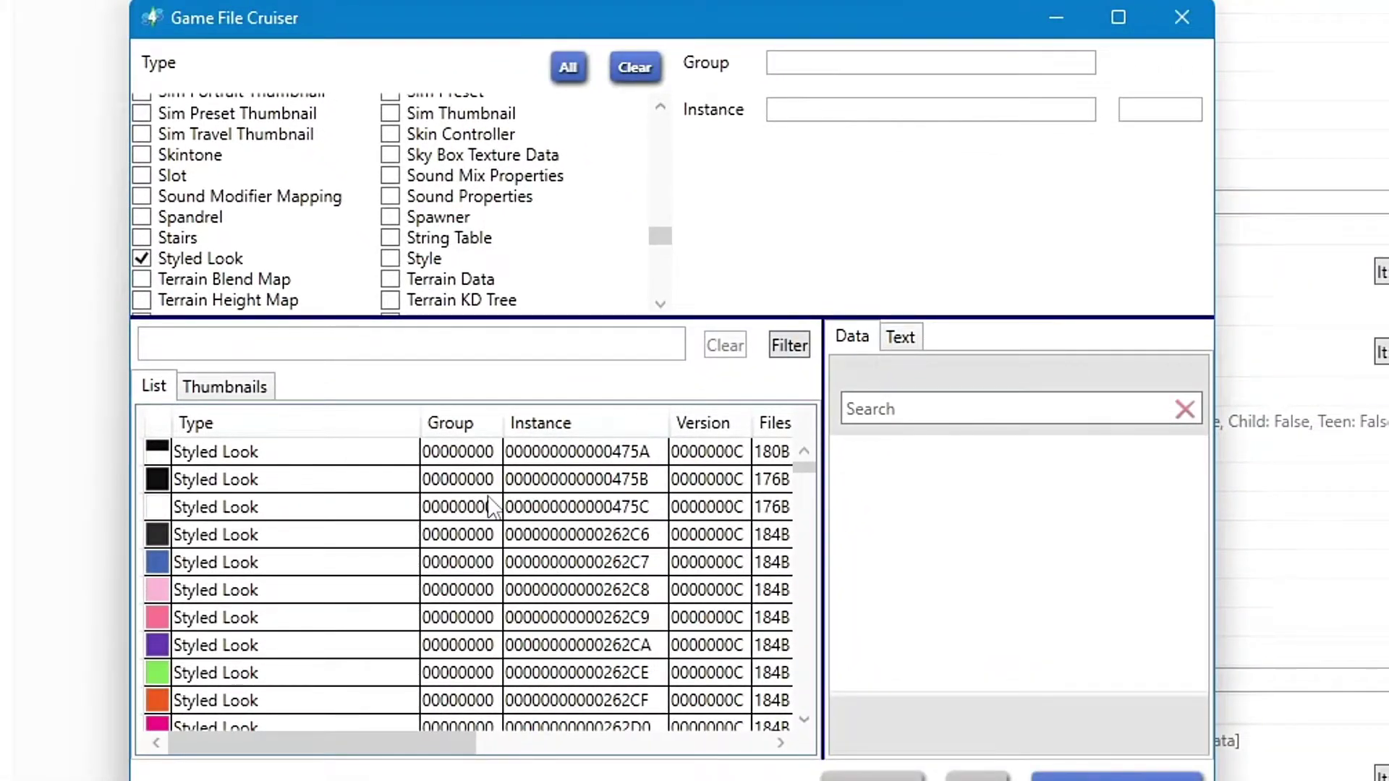
scroll(492, 507, "down", 1)
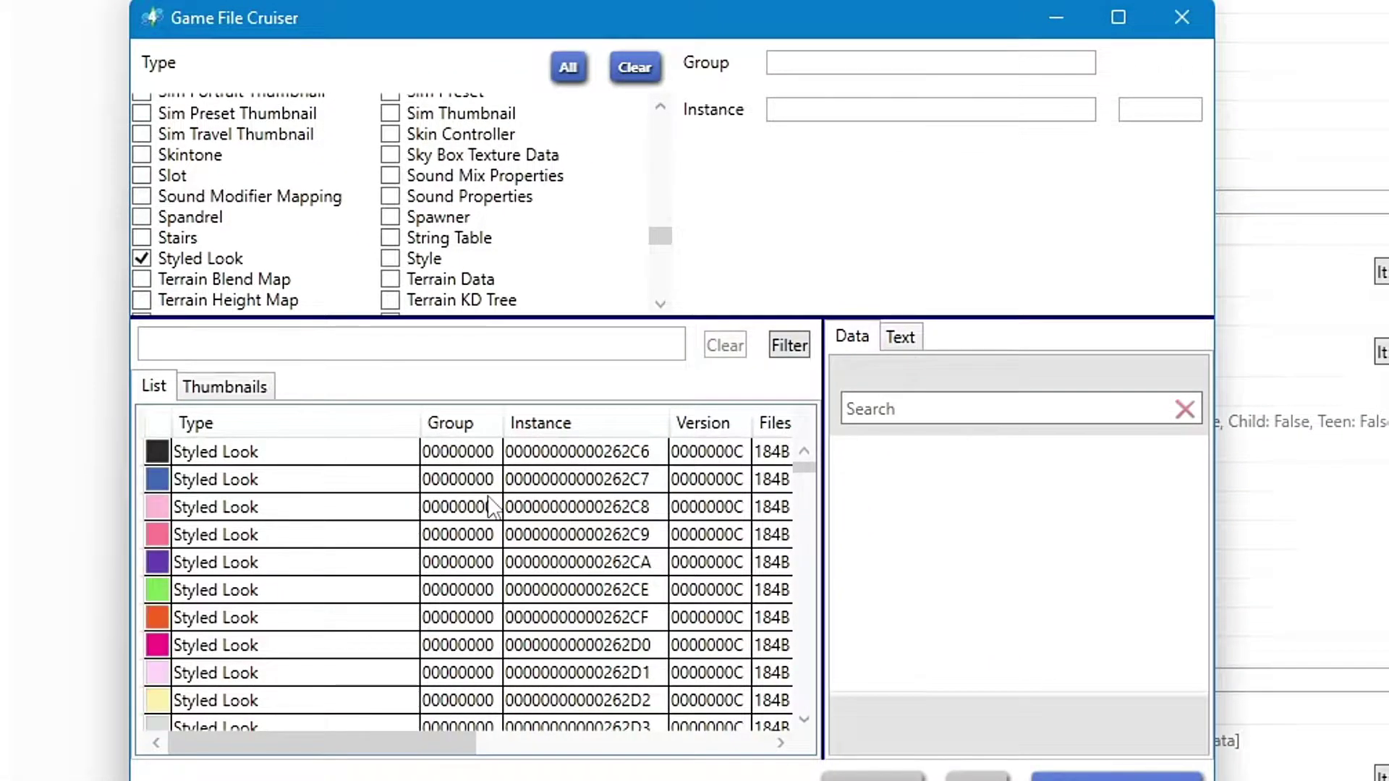
Step: Select Styled Looks 262CA, 262CE and 262F2 and add them to the current package
left_click(181, 564)
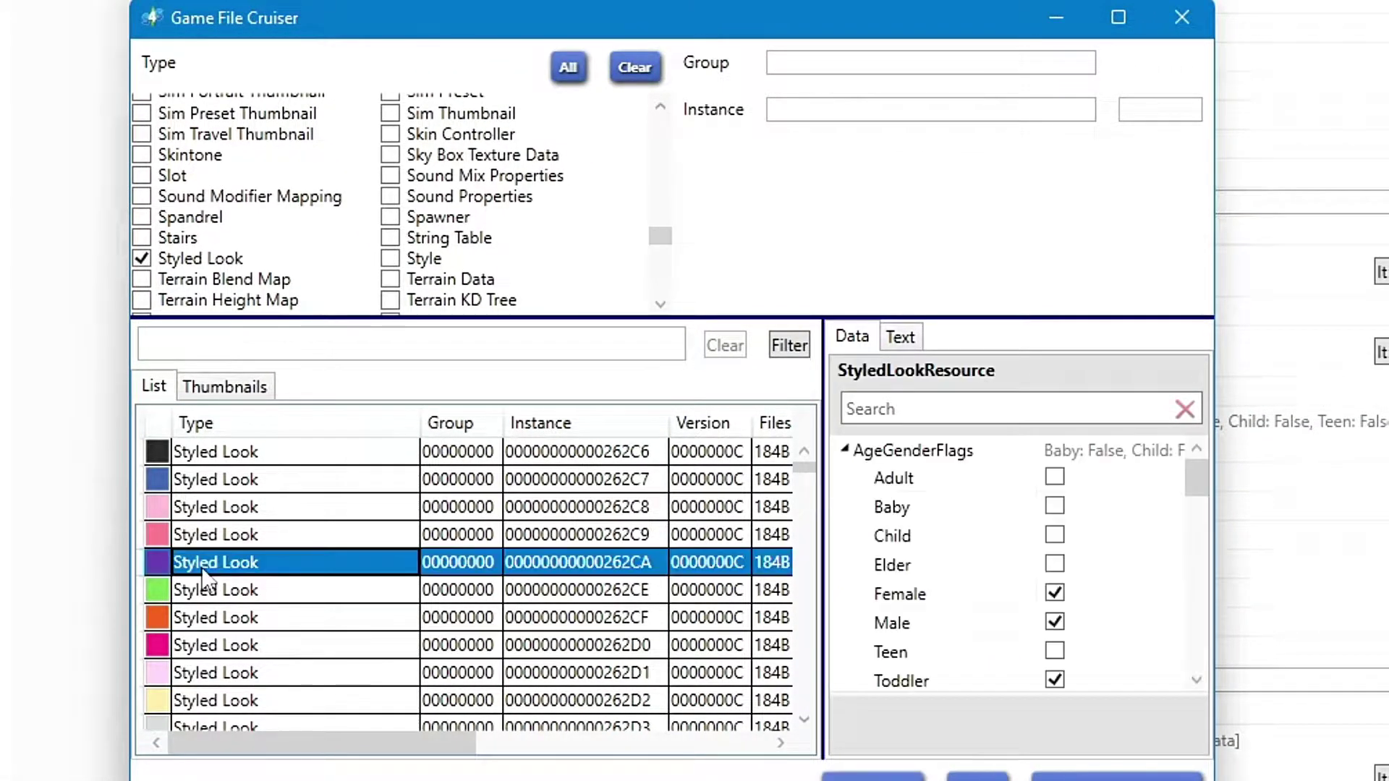
left_click(318, 589, "shift")
scroll(318, 590, "down", 1)
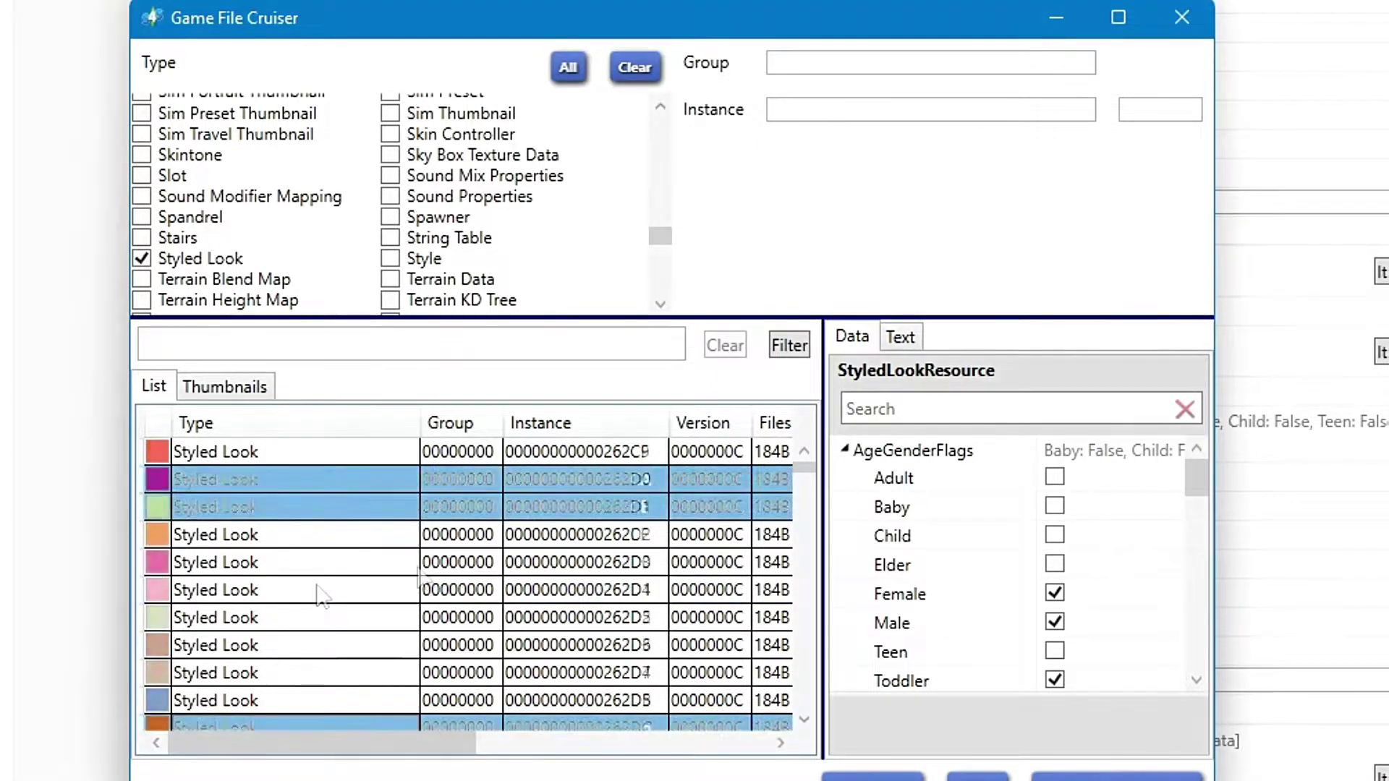
scroll(417, 566, "up", 1)
scroll(417, 565, "down", 1)
scroll(422, 579, "down", 10)
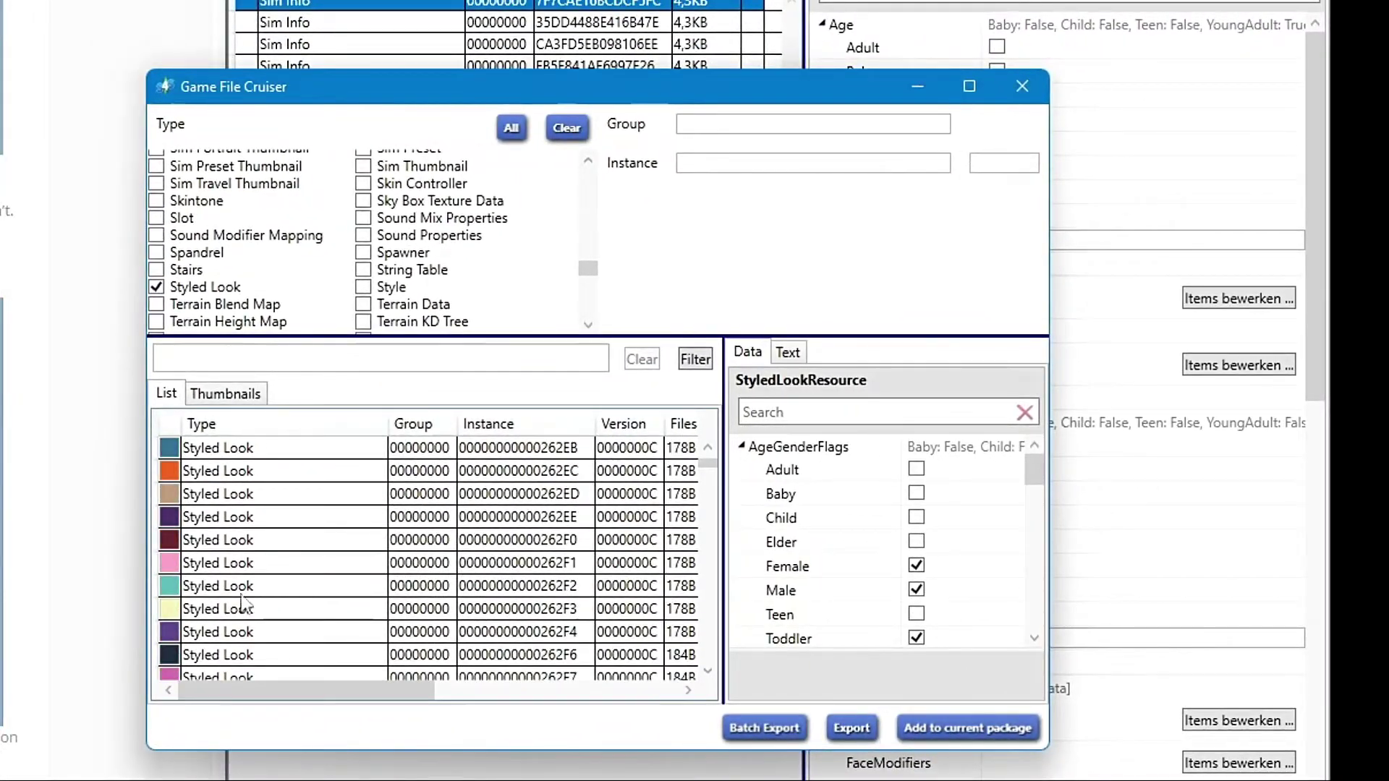
left_click(243, 588)
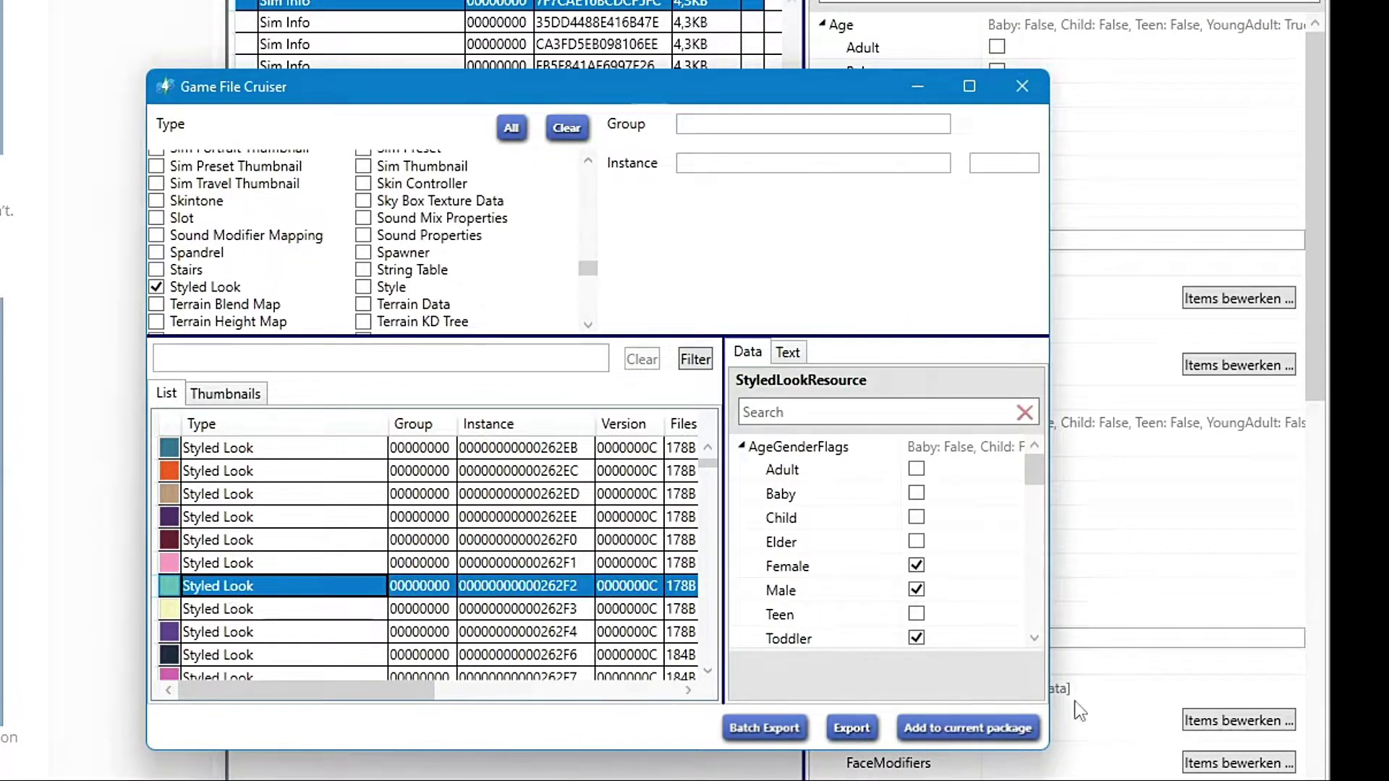
left_click(989, 730)
left_click_drag(602, 81, 596, 217)
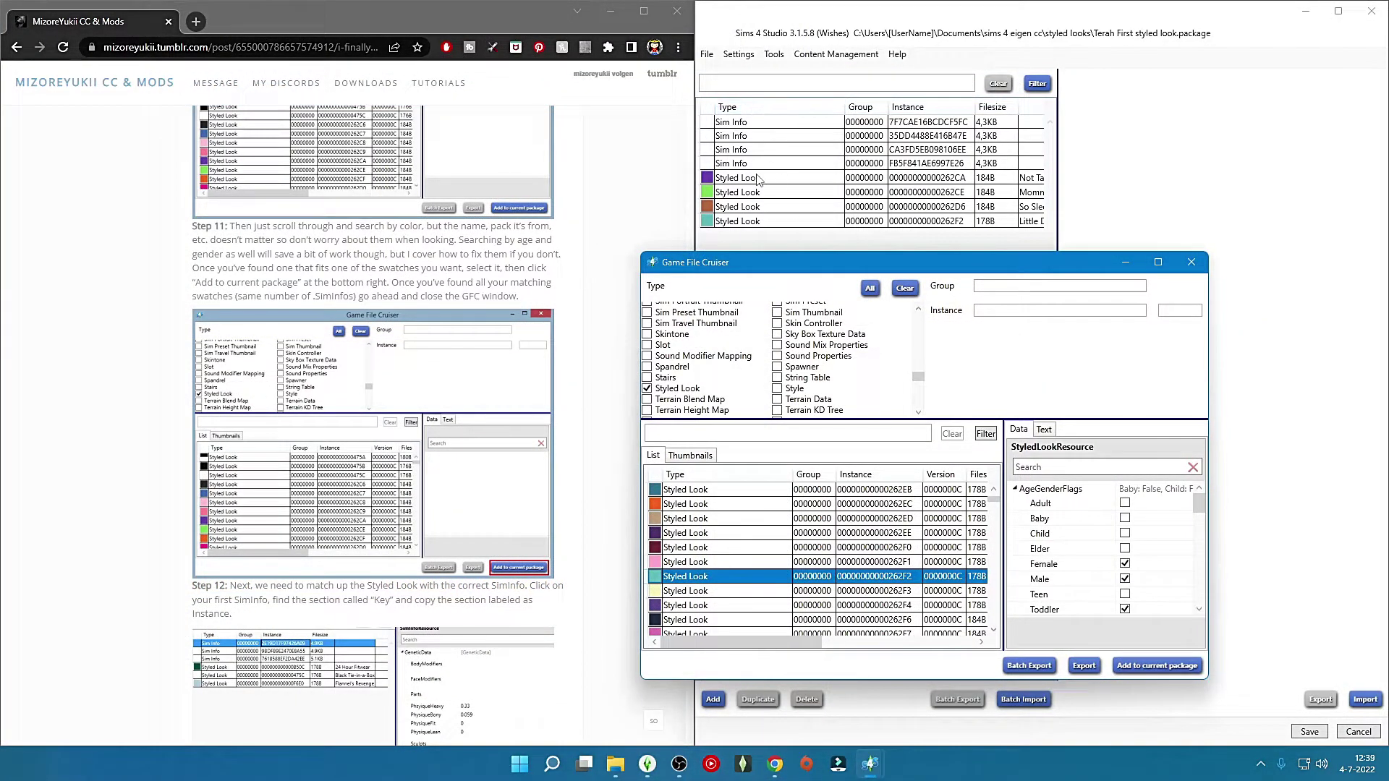
Step: Close the Game File Cruiser and copy the first Sim Info's Key instance 7F7CAE16BCDCF5FC
key("alt+F4")
scroll(617, 360, "down", 4)
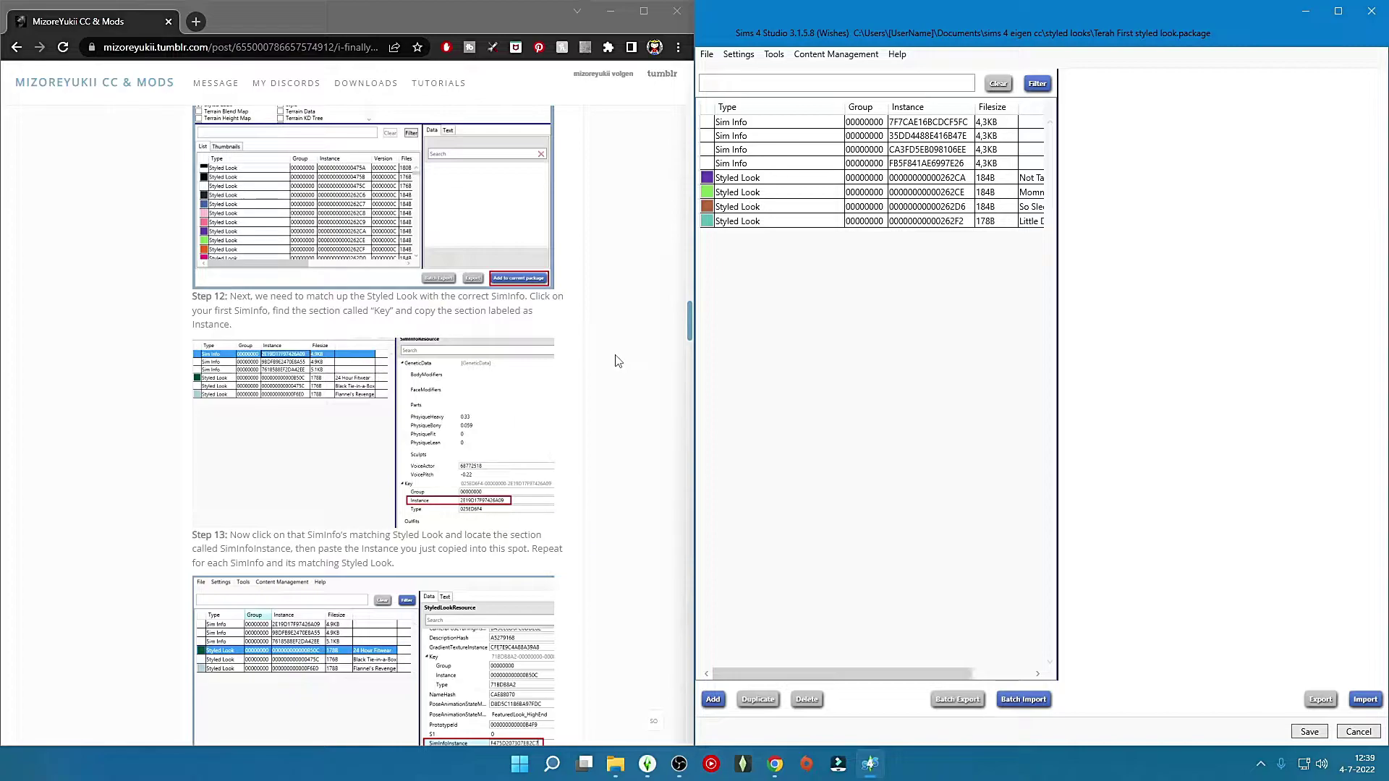
left_click(759, 126)
scroll(1146, 325, "down", 8)
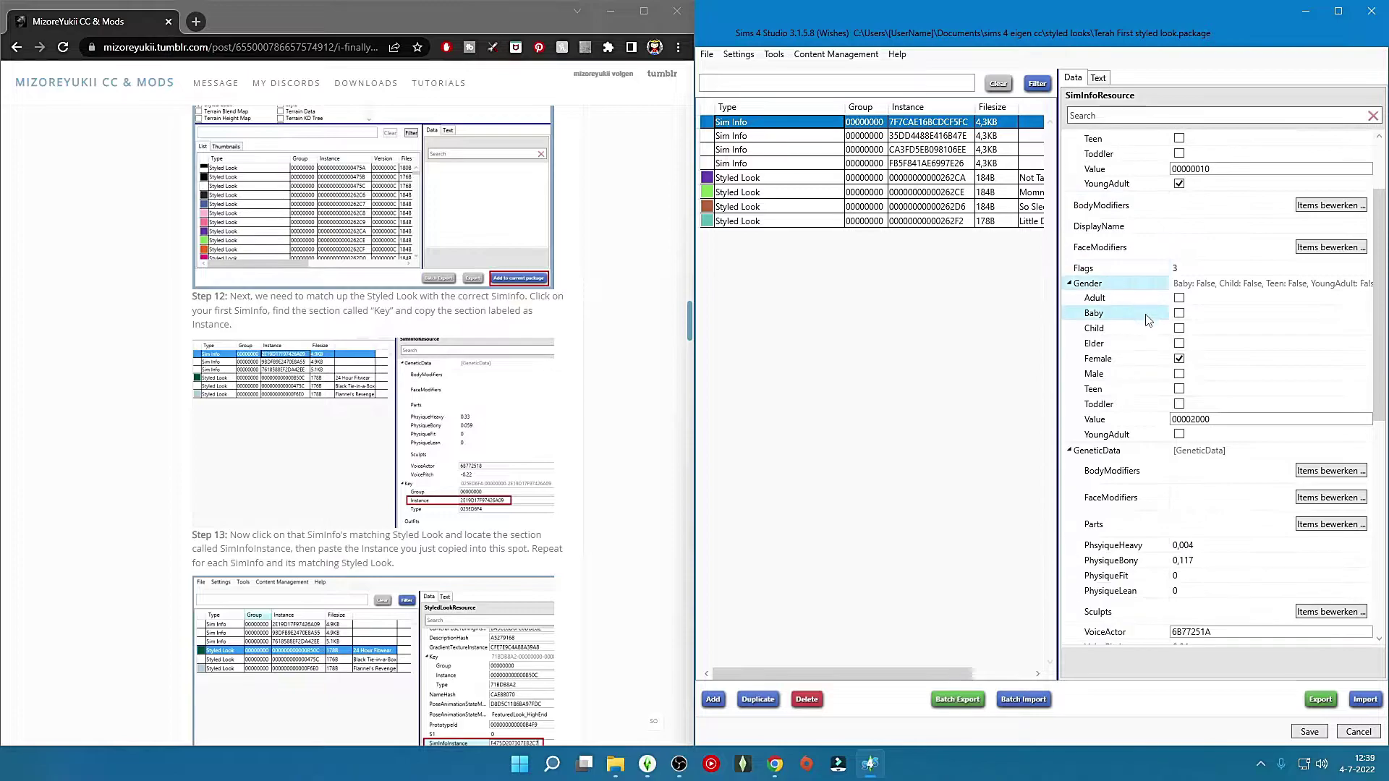
scroll(1154, 324, "down", 3)
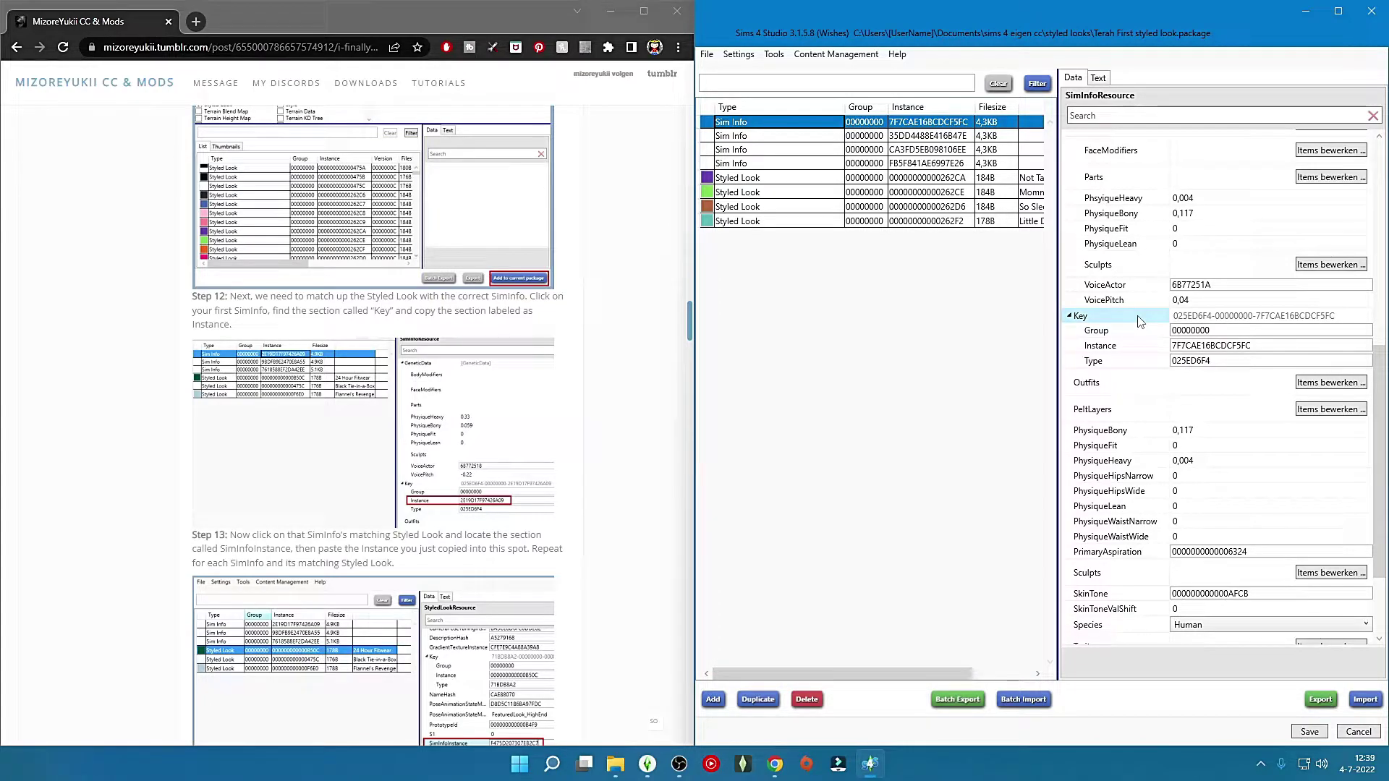
left_click(1198, 346)
double_click(1235, 345)
key("ctrl+c")
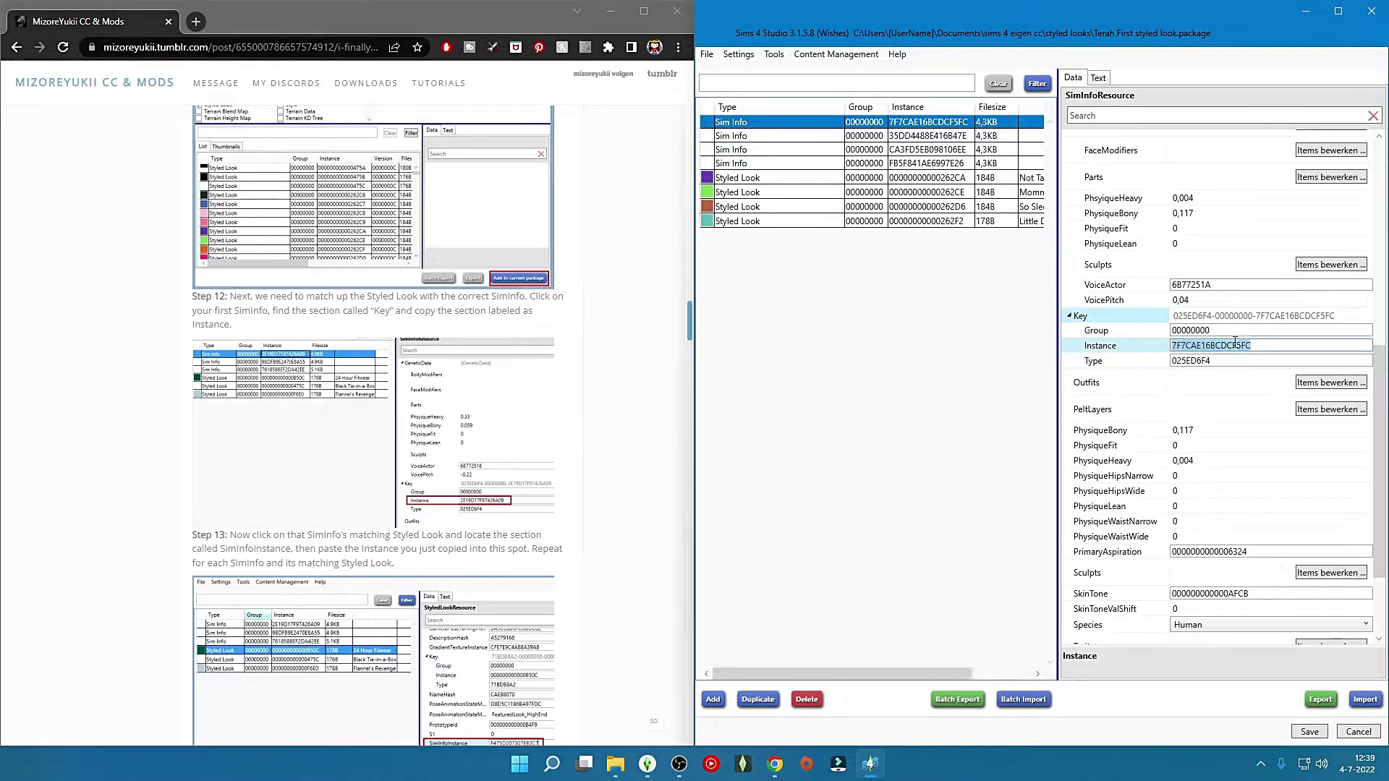
left_click(1235, 345)
scroll(434, 434, "down", 2)
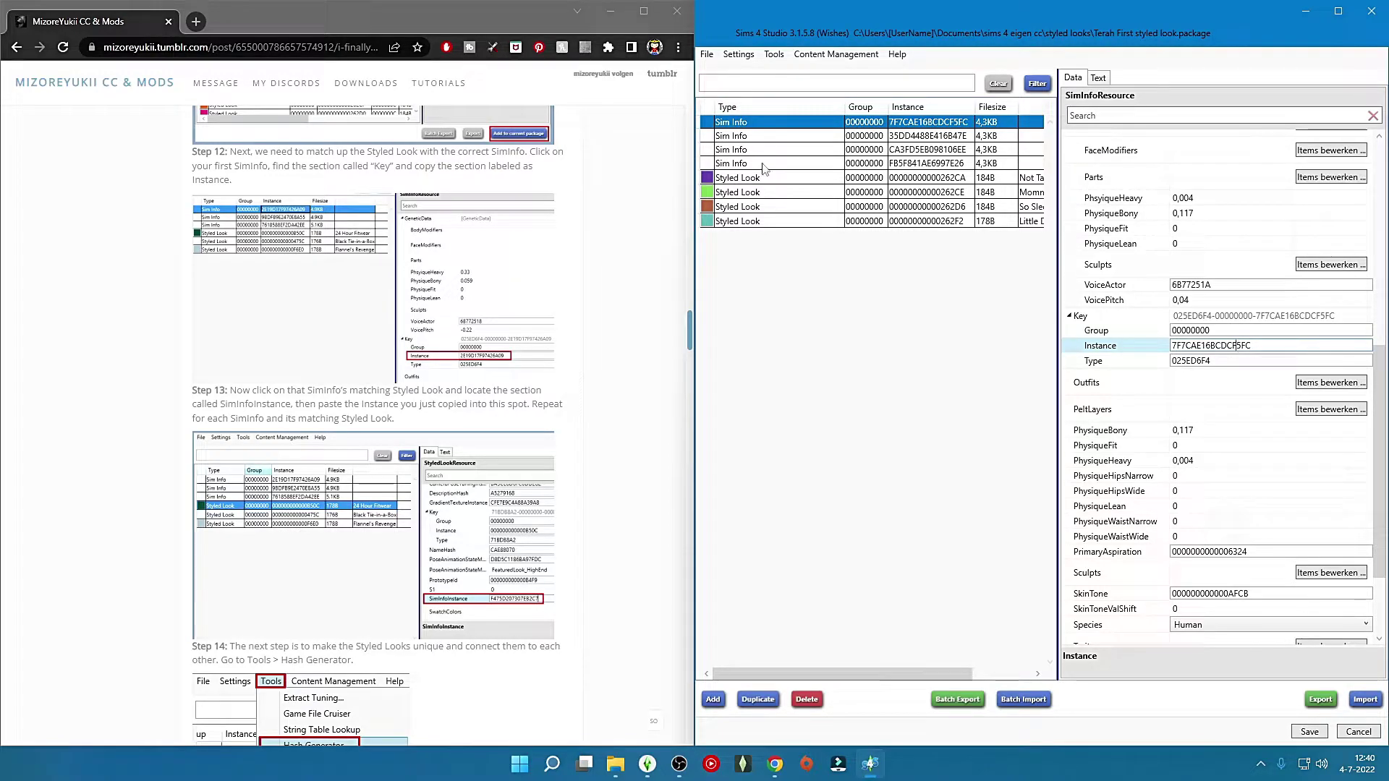
Step: Paste 7F7CAE16BCDCF5FC as Styled Look 262CA's SimInfoInstance value
left_click(750, 186)
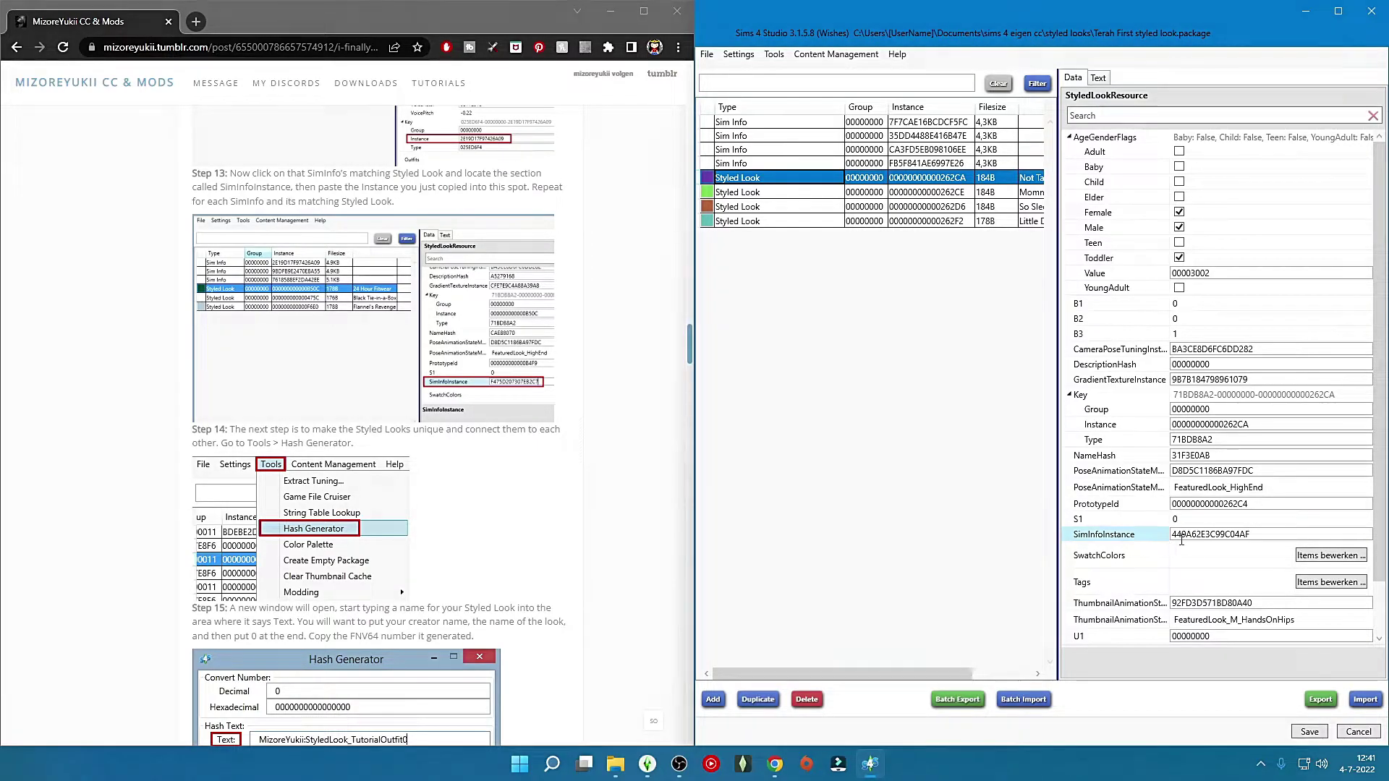
left_click_drag(1171, 535, 1258, 533)
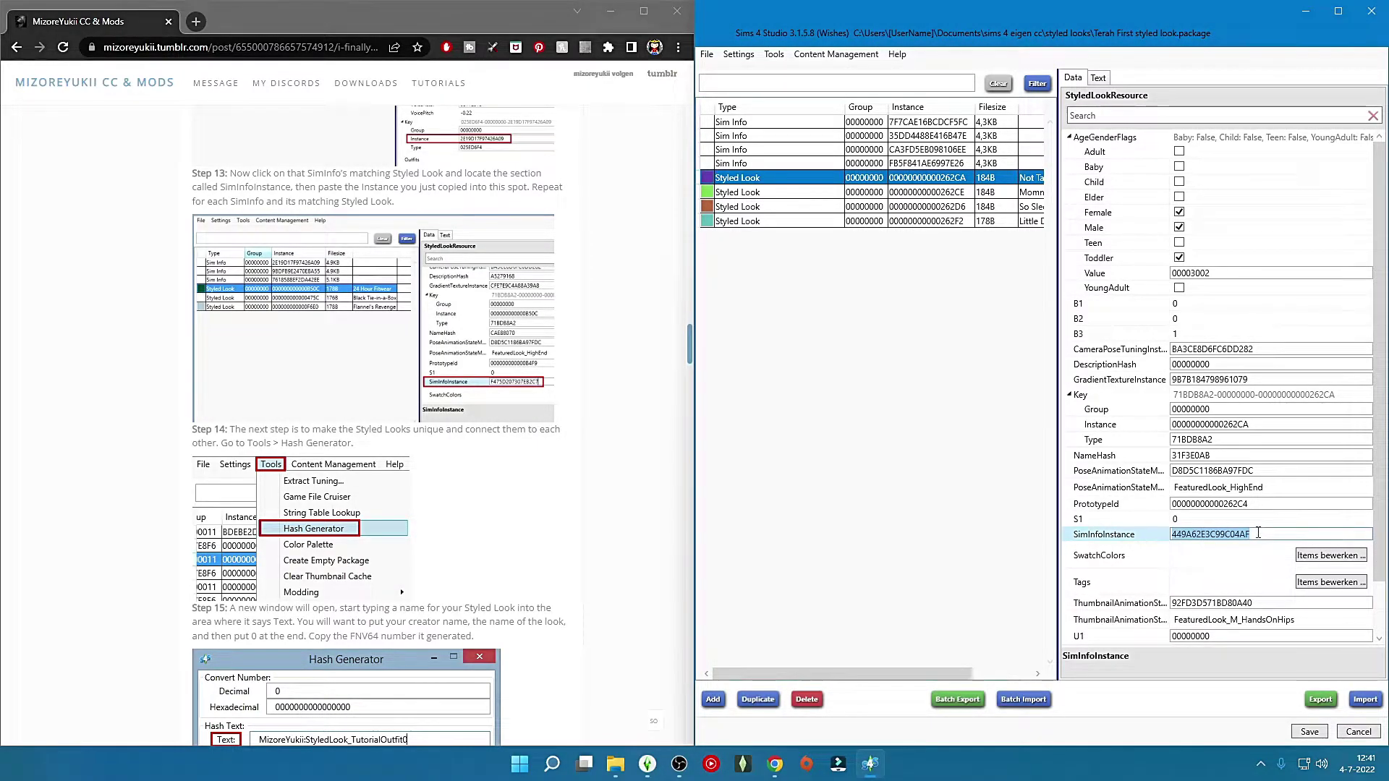
key("ctrl+v")
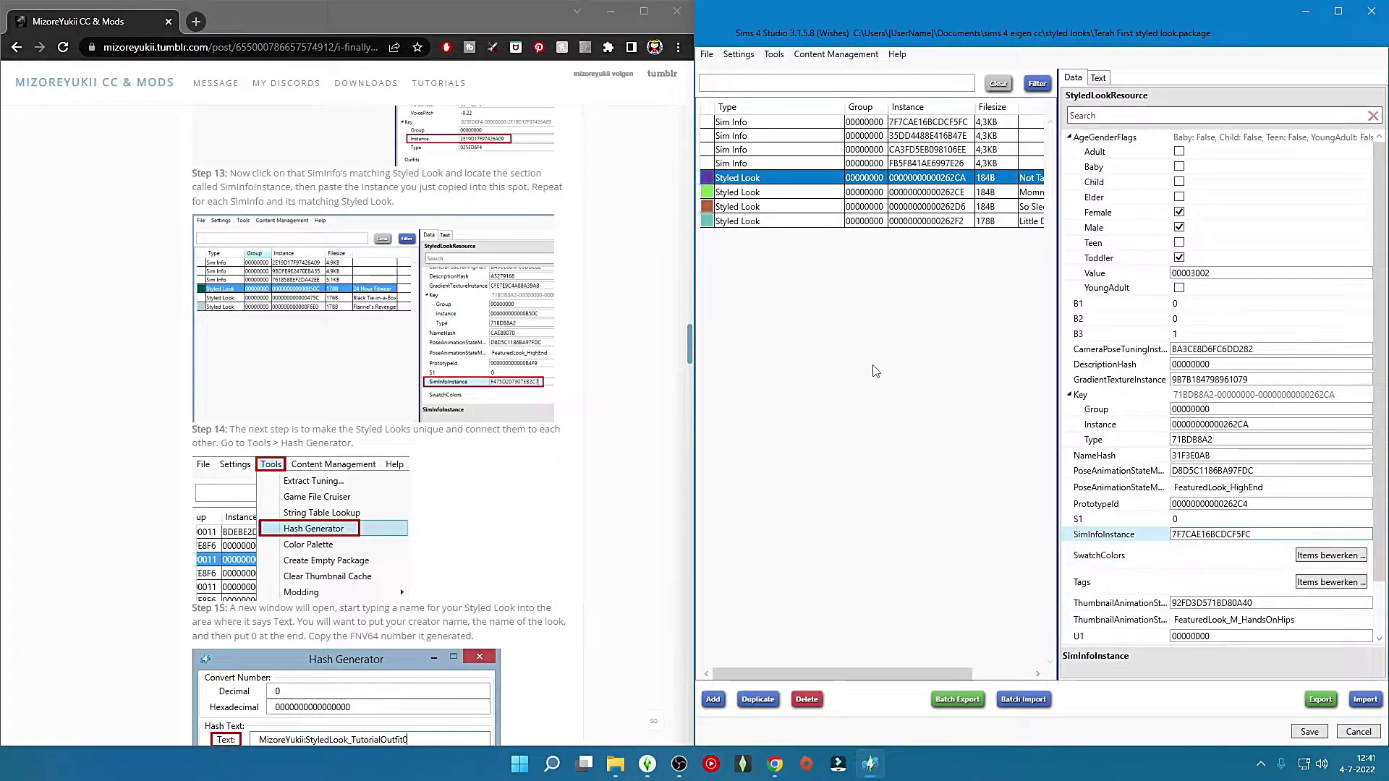
left_click(761, 220)
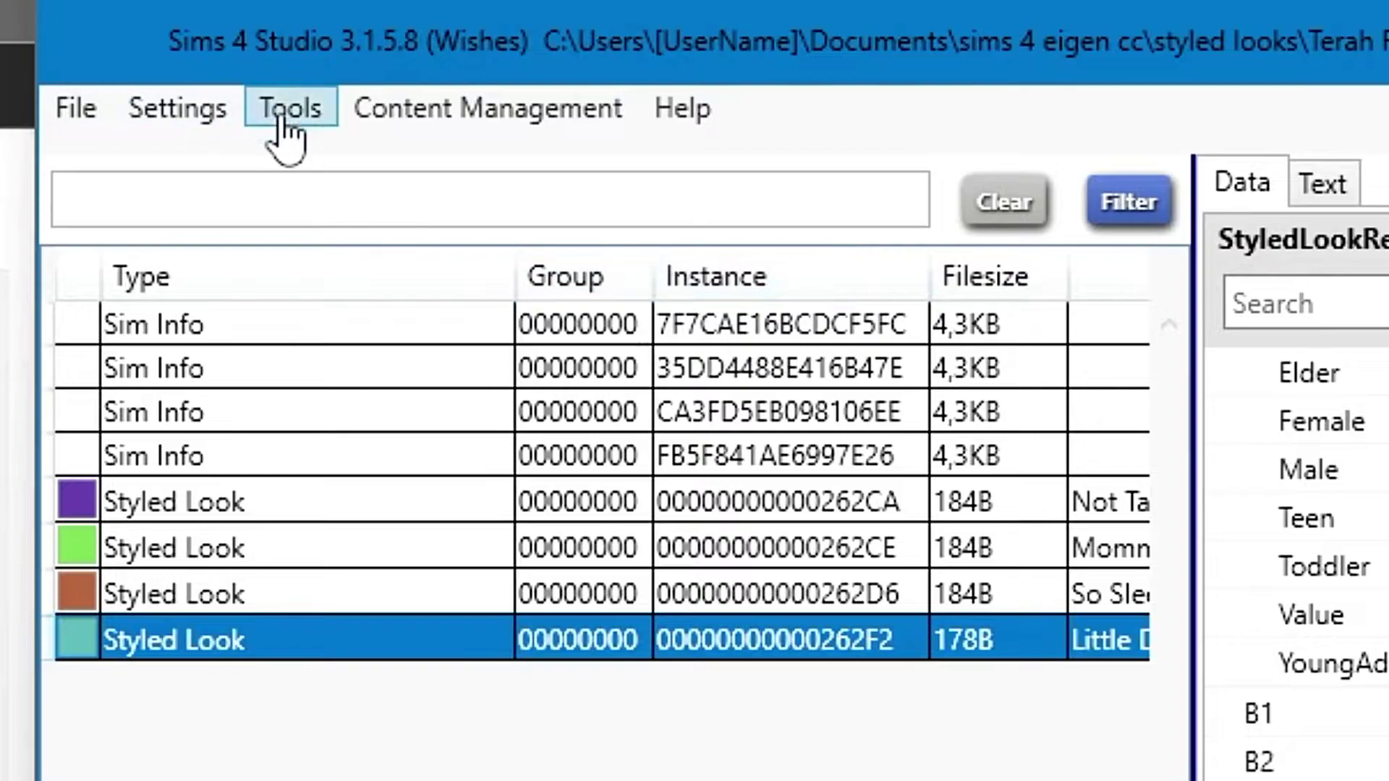
Step: In Hash Generator, hash the creator-prefixed name ending Extremely_good_looking_looks0 and select FNV64 E63660D768B49833
left_click(284, 125)
left_click(433, 319)
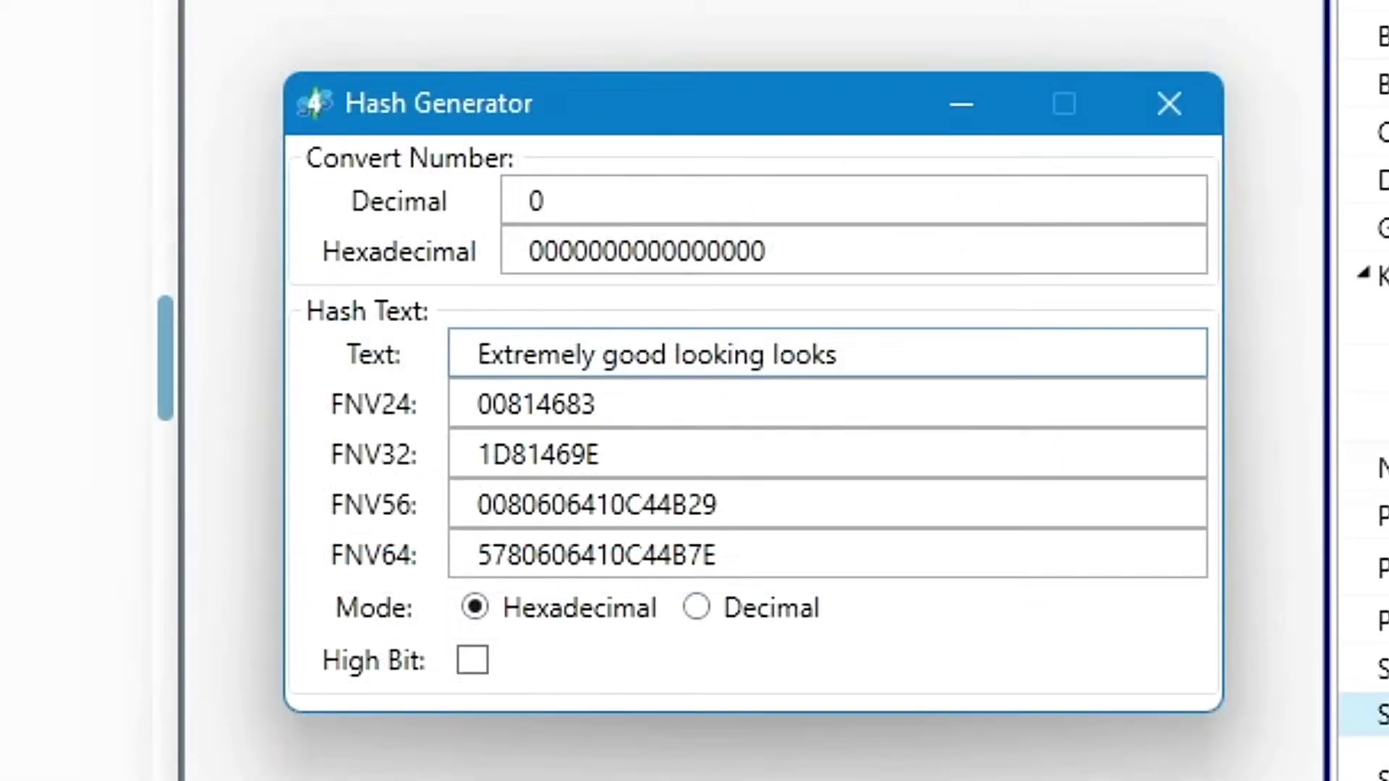
type("Ter")
type("ah:")
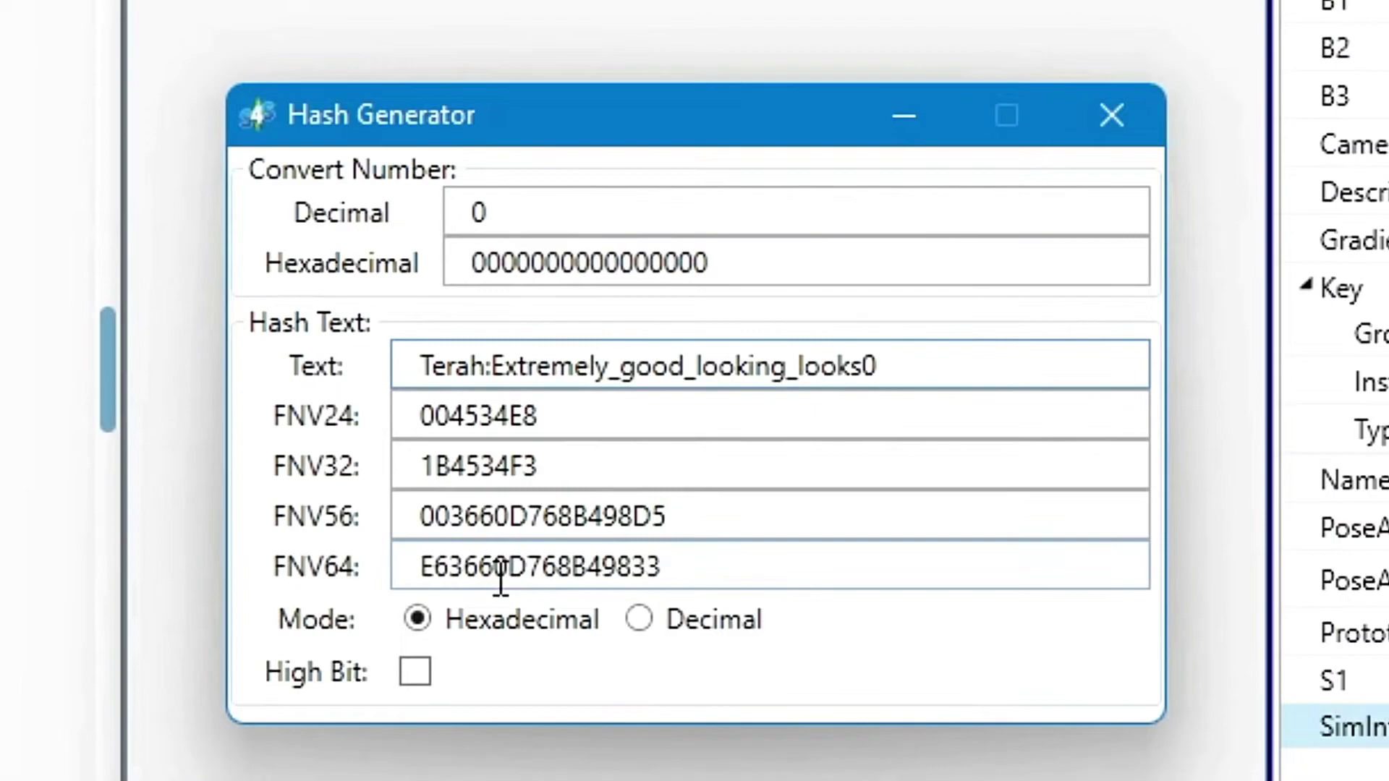
left_click(521, 567)
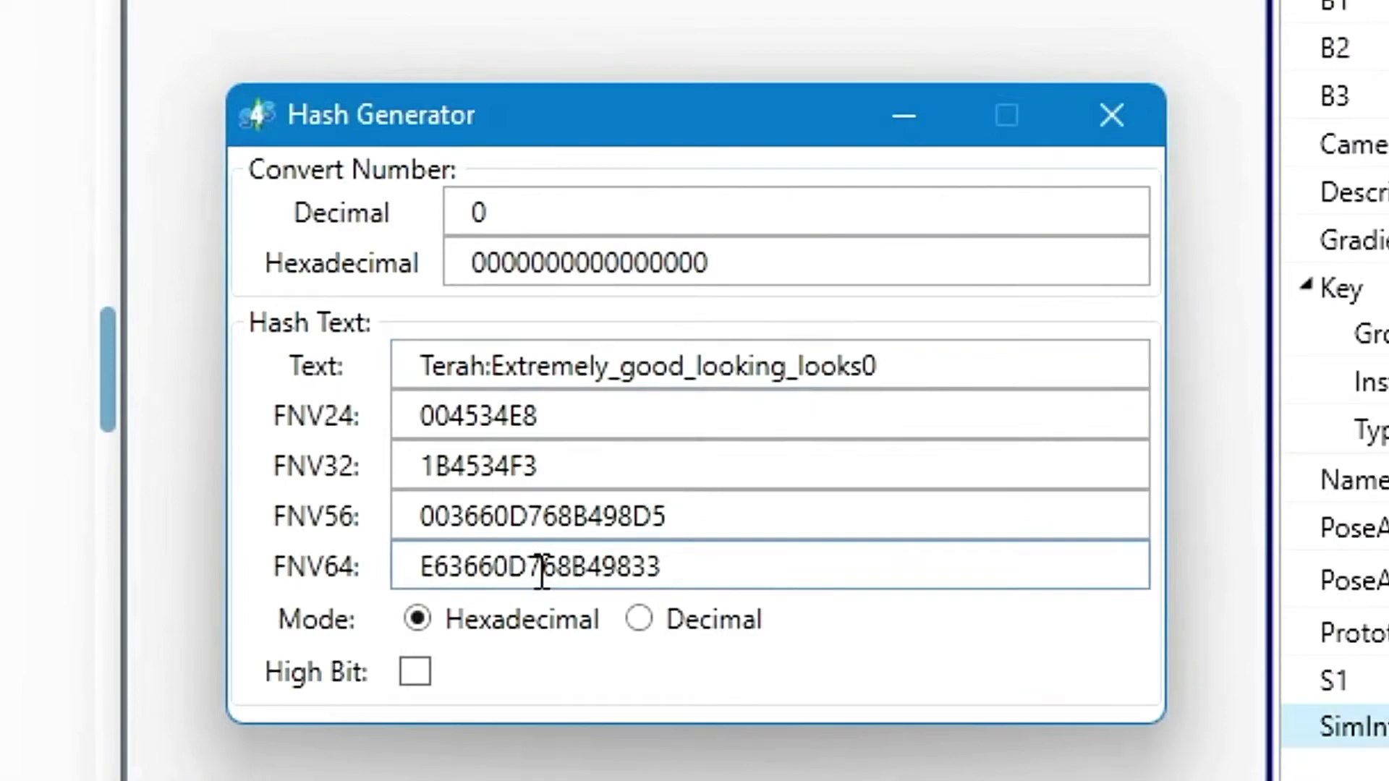
double_click(543, 567)
key("ctrl+c")
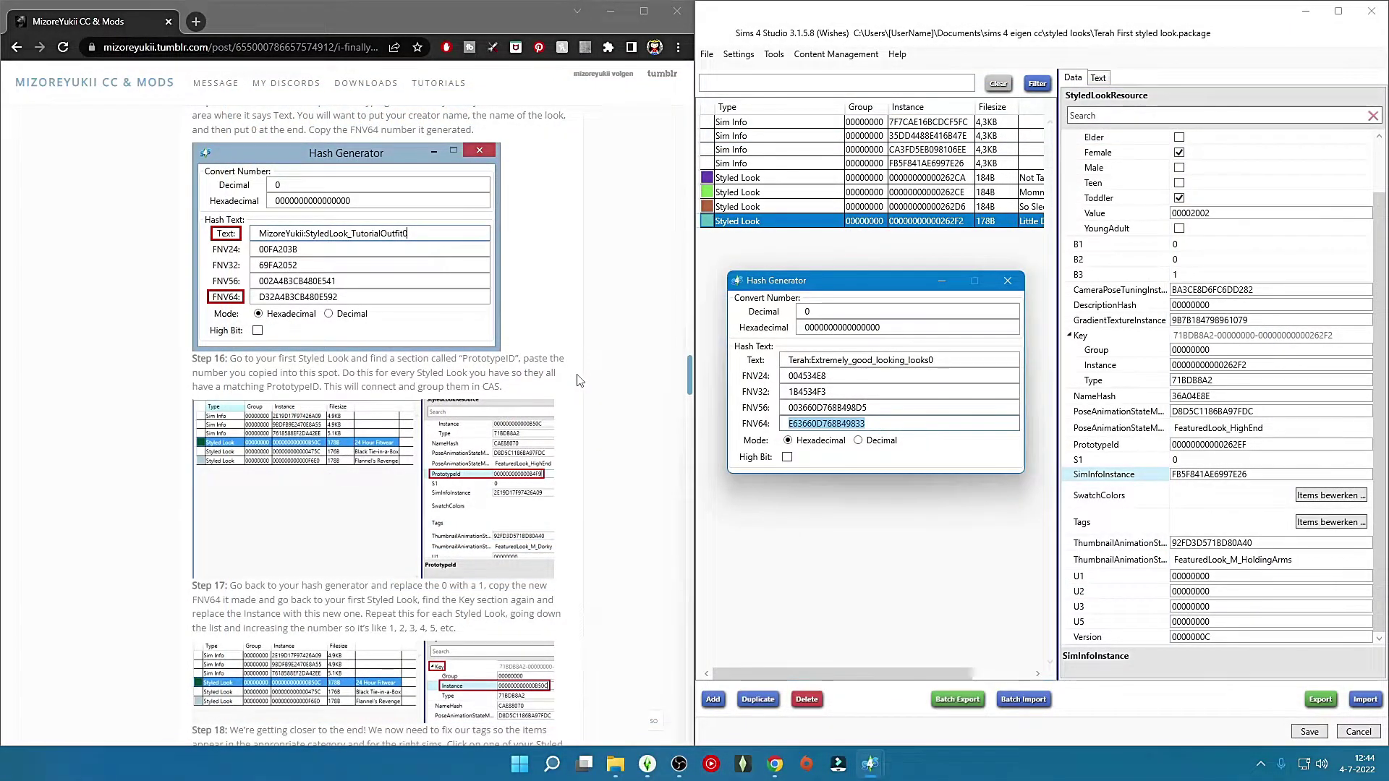
Step: Paste E63660D768B49833 as the first Styled Look's PrototypeId
left_click(767, 123)
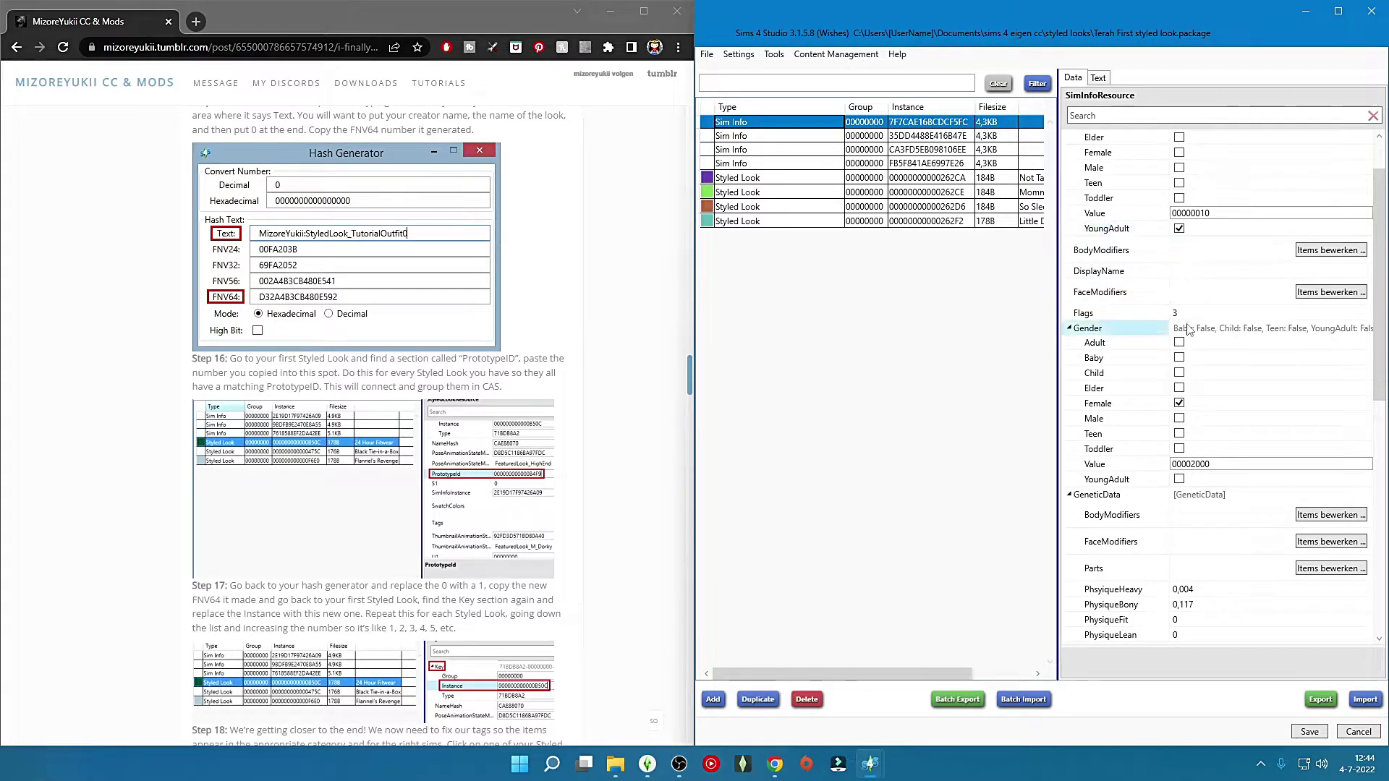
scroll(1172, 391, "up", 2)
scroll(1148, 455, "down", 10)
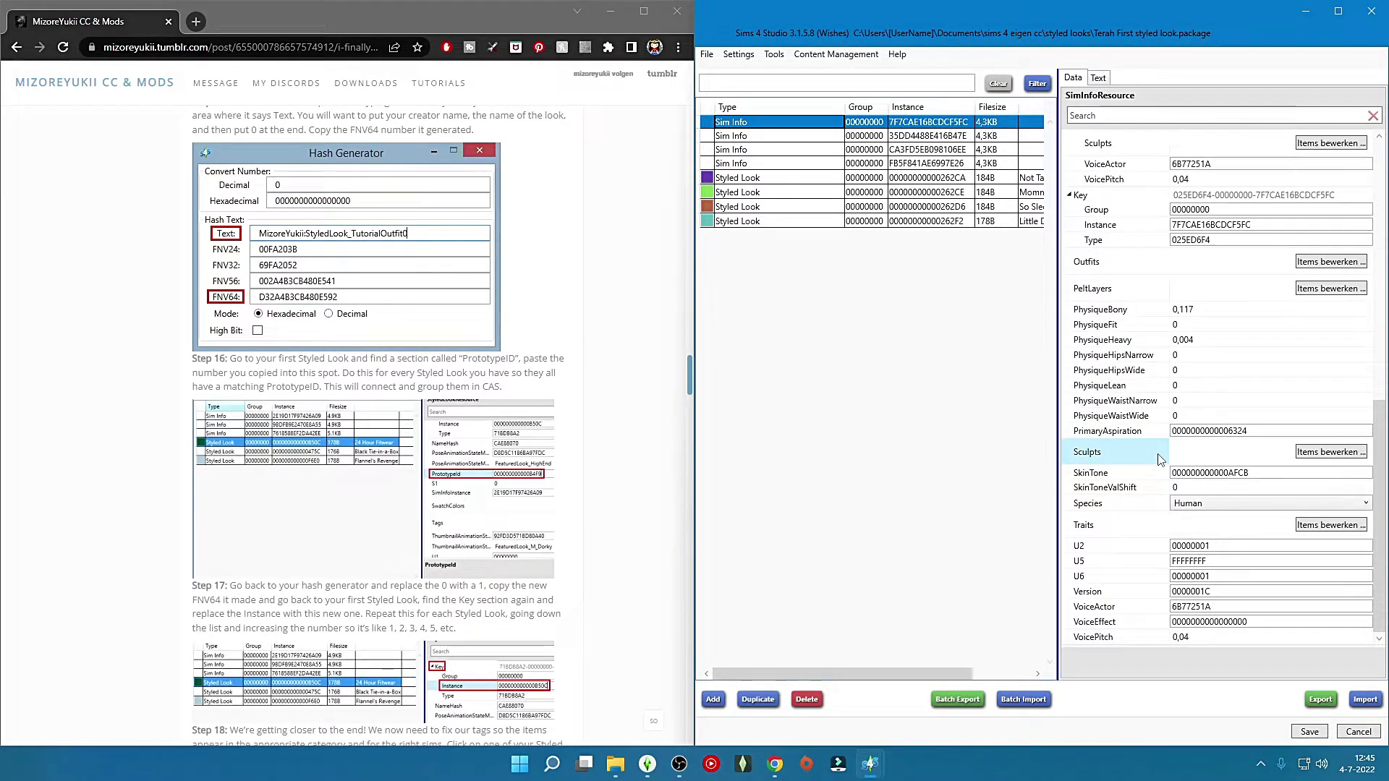
left_click(759, 181)
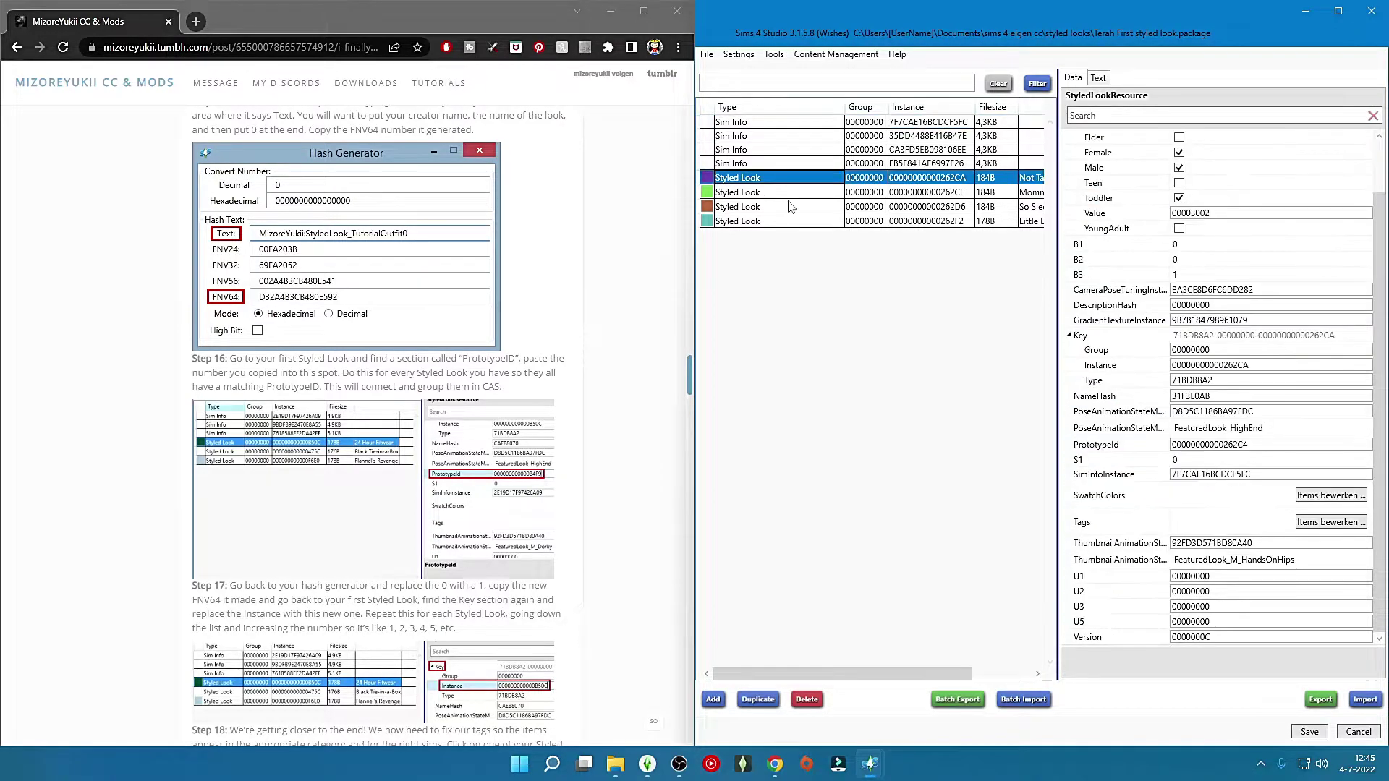
left_click(1221, 442)
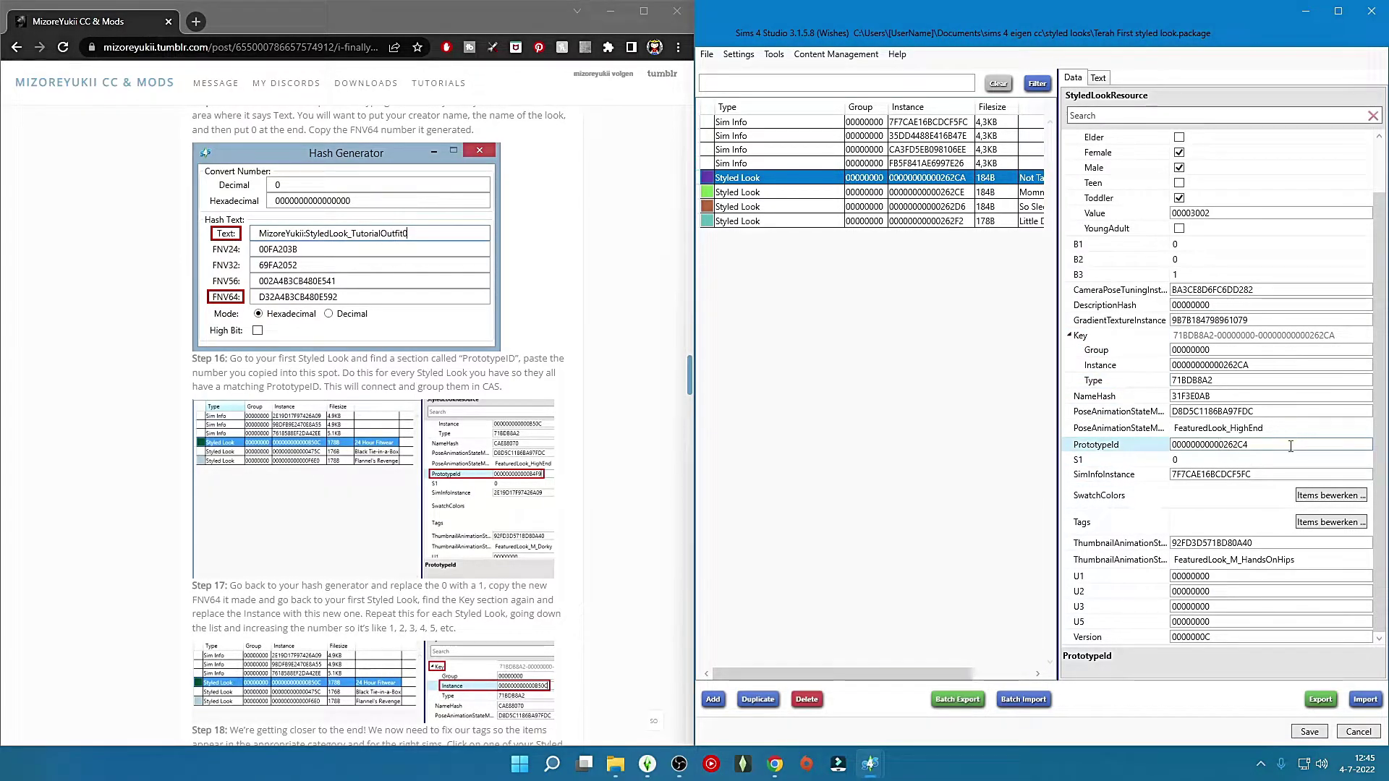
double_click(1291, 446)
key("ctrl+v")
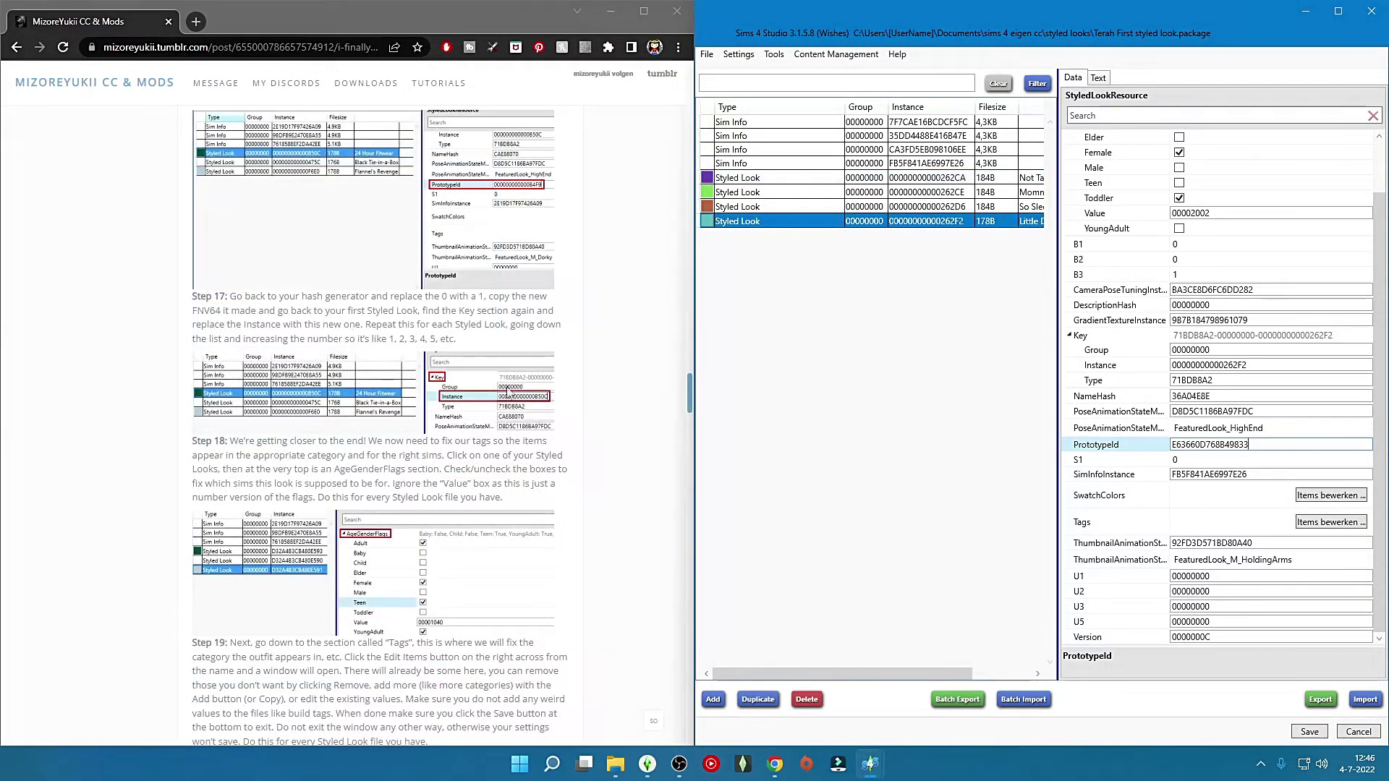
Step: Change the hash text's trailing number to 1 and copy the new FNV64 hash
mouse_move(890, 764)
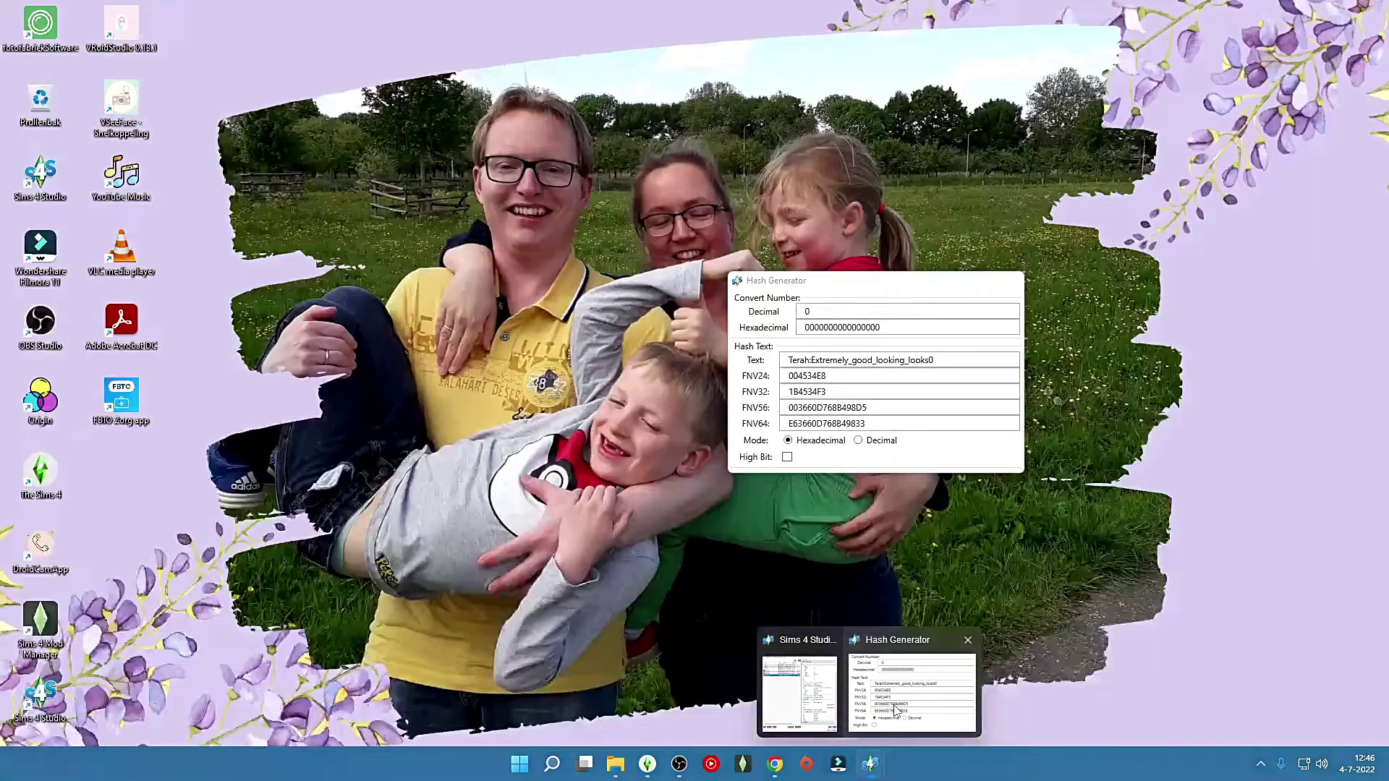
left_click(912, 687)
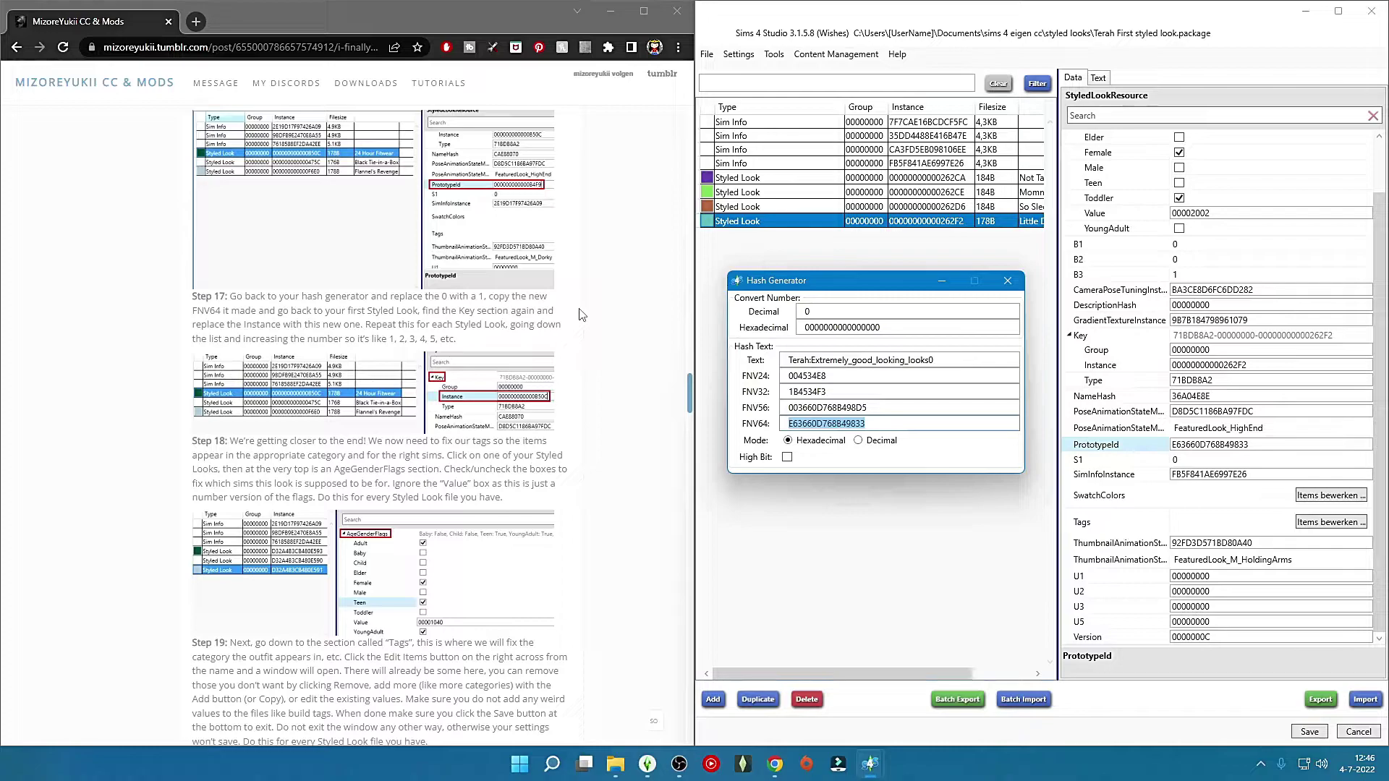
left_click(940, 359)
key("BackSpace")
type("1")
right_click(840, 431)
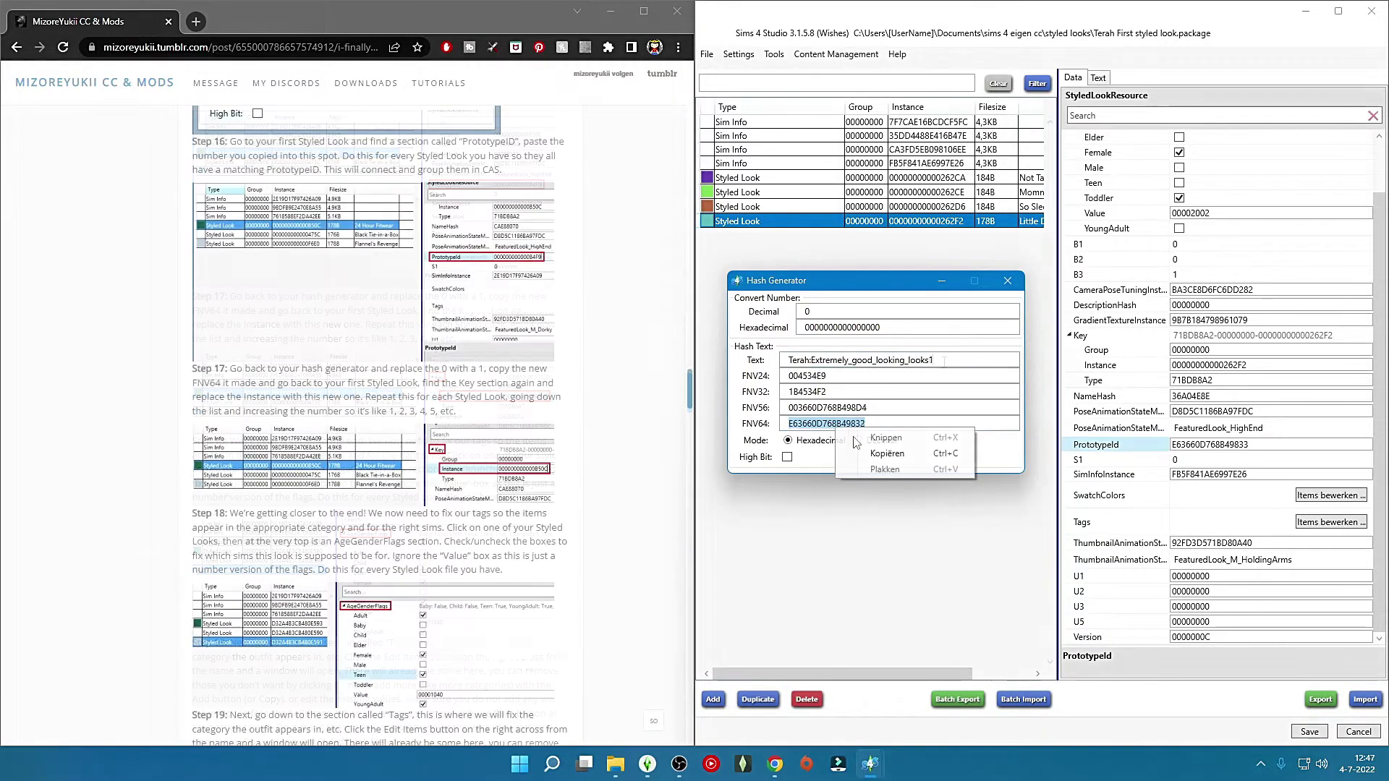
left_click(887, 453)
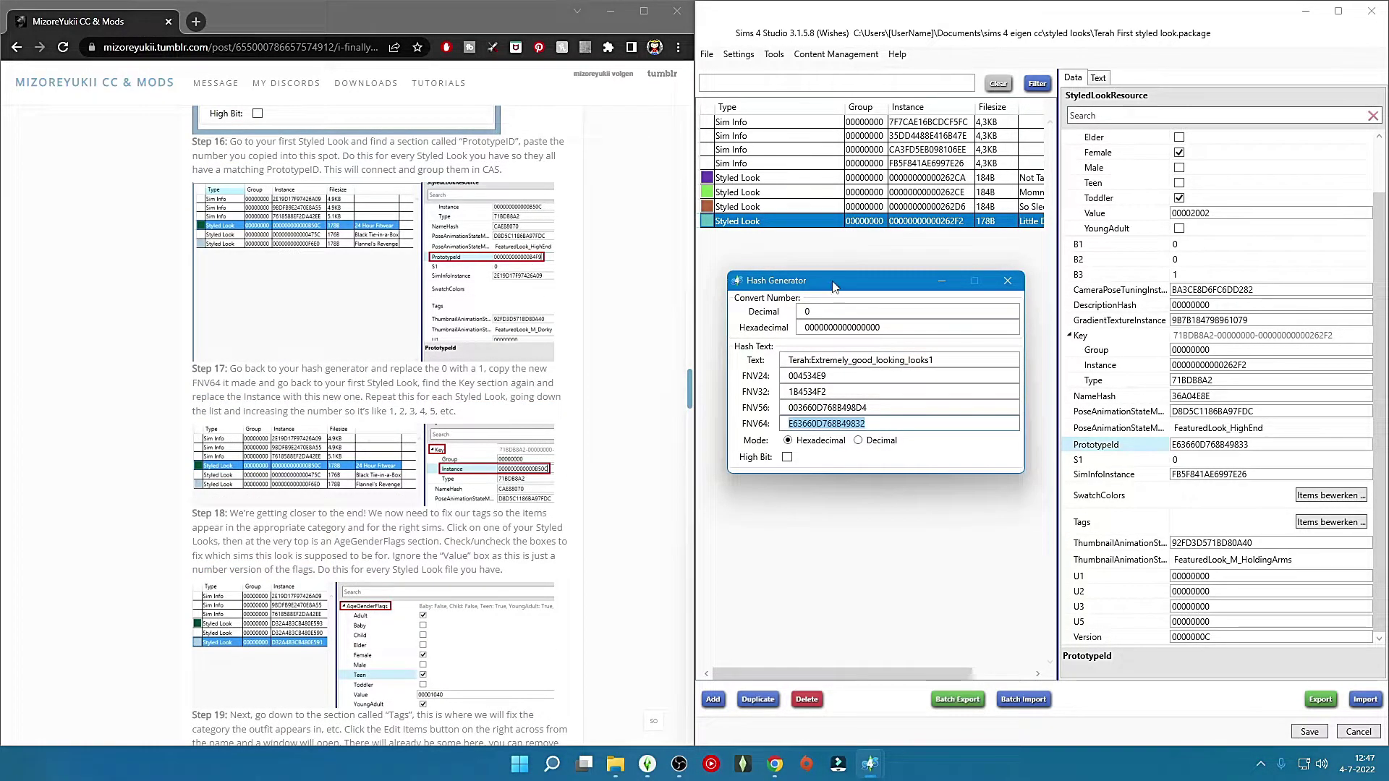
left_click_drag(834, 287, 390, 224)
Step: Change the hash text's trailing number to 2 and select the resulting FNV64 value
left_click(802, 192)
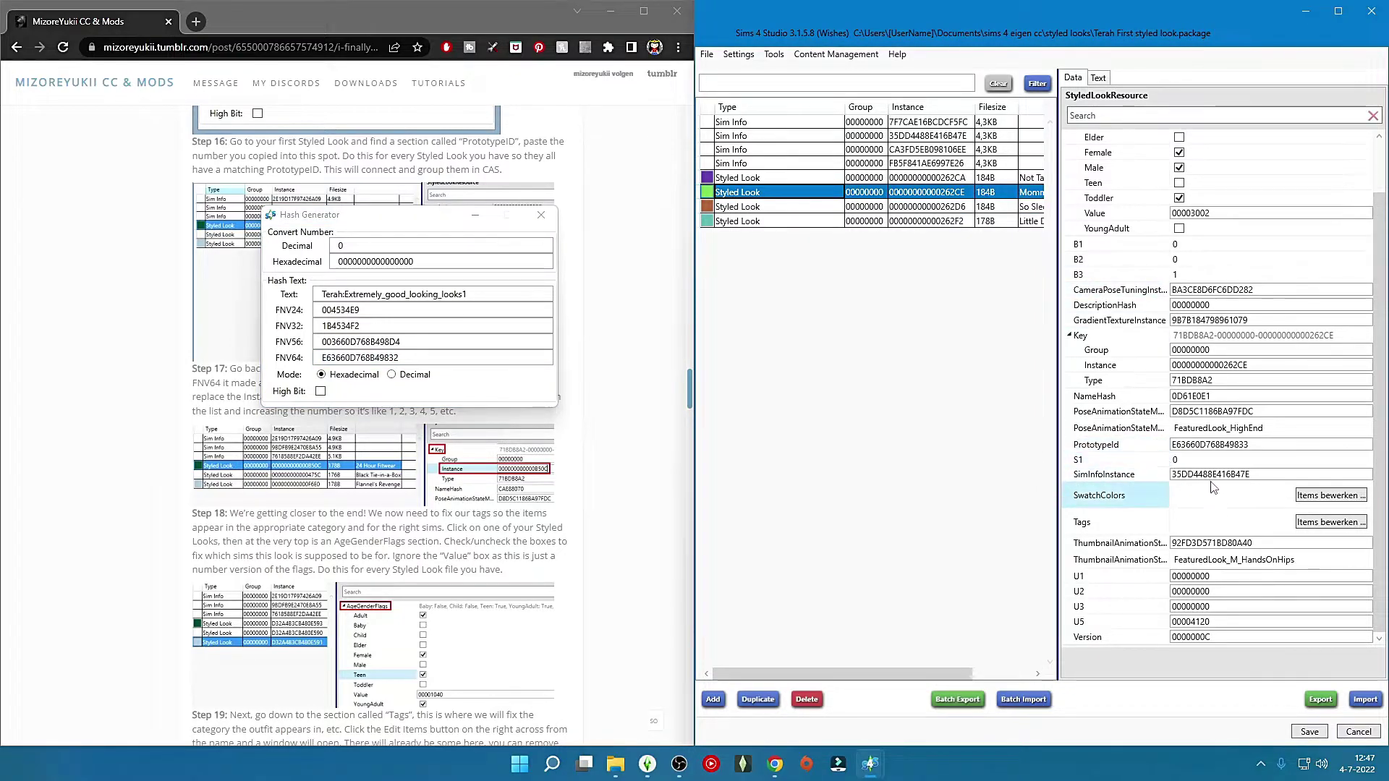
left_click(1212, 474)
left_click(796, 178)
left_click_drag(362, 215, 409, 143)
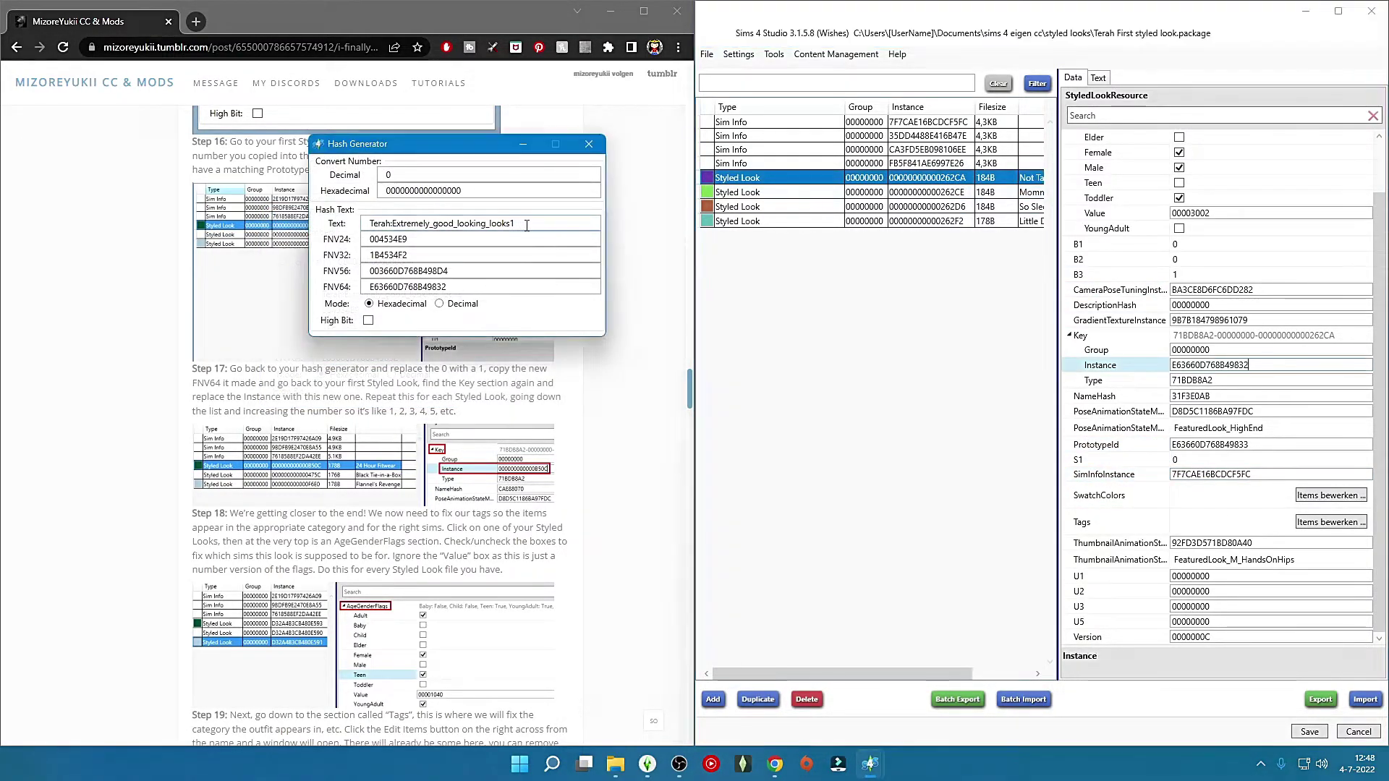
left_click(601, 224)
key("BackSpace")
type("2")
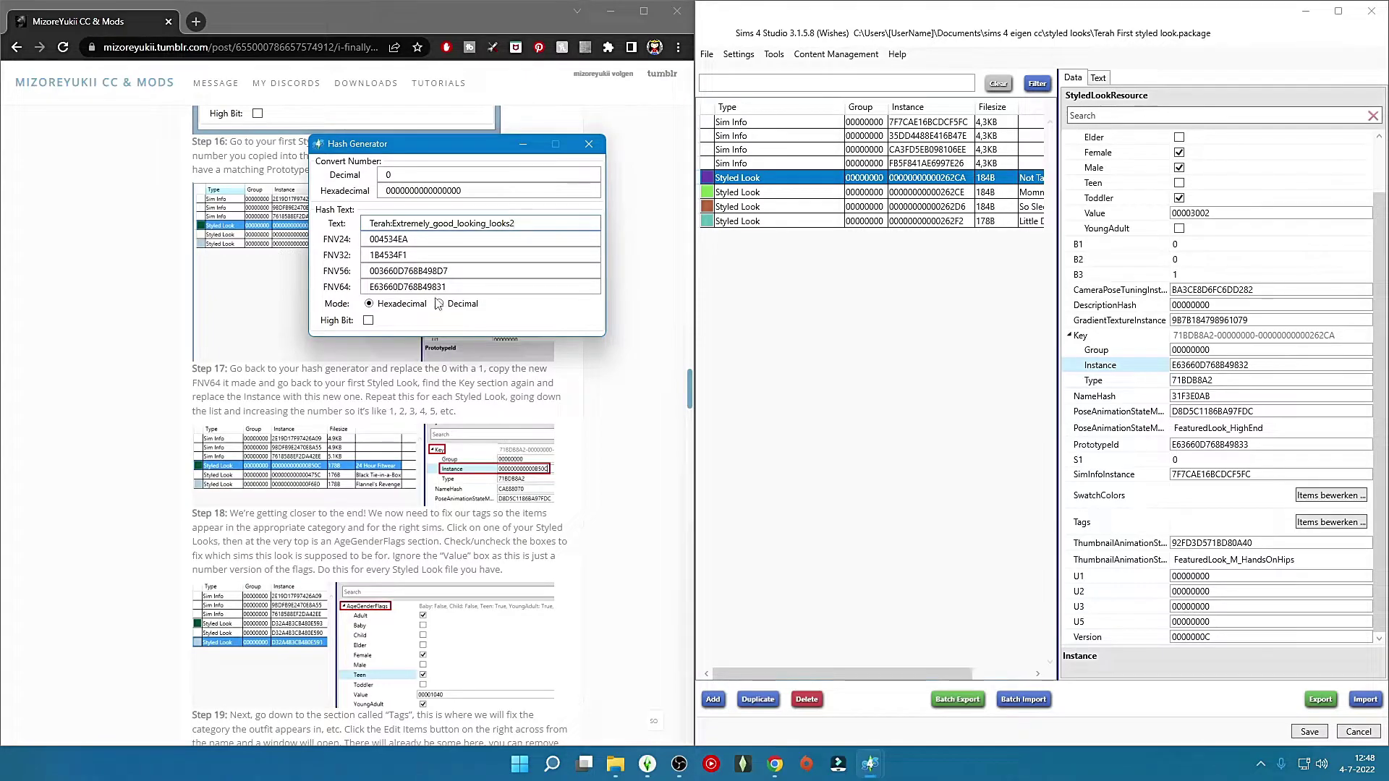
left_click(447, 288)
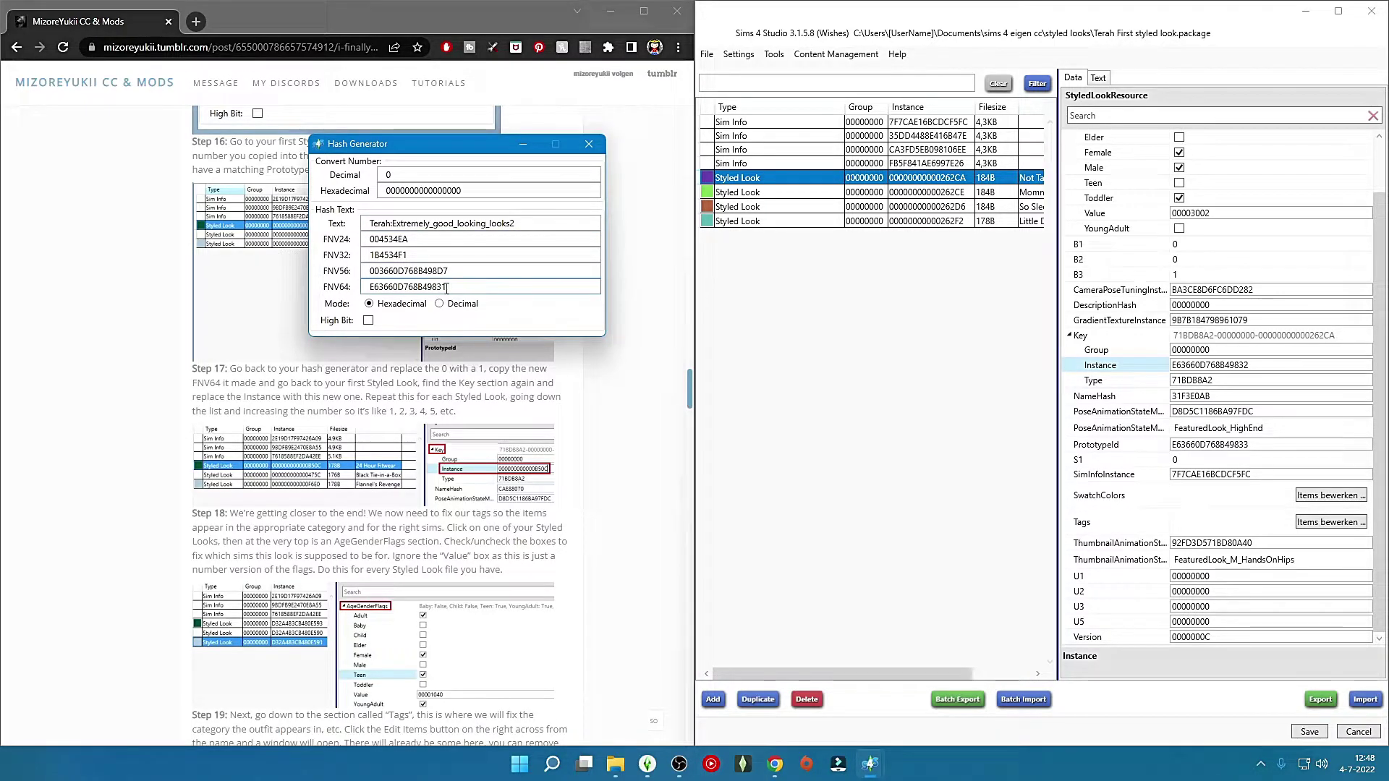
left_click_drag(446, 287, 322, 289)
key("ctrl+c")
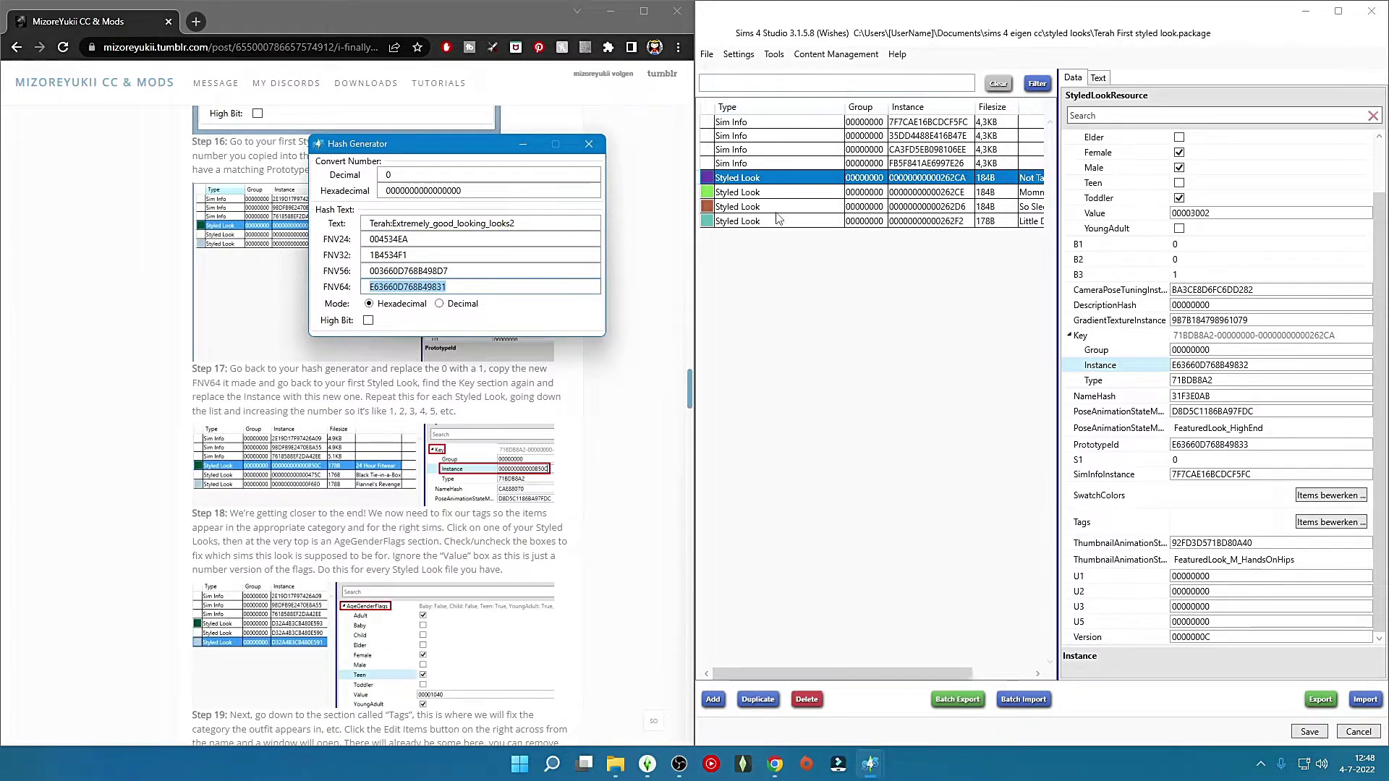
Step: Paste the hash as the second Styled Look's Key Instance, then change the trailing number to 3
left_click(778, 191)
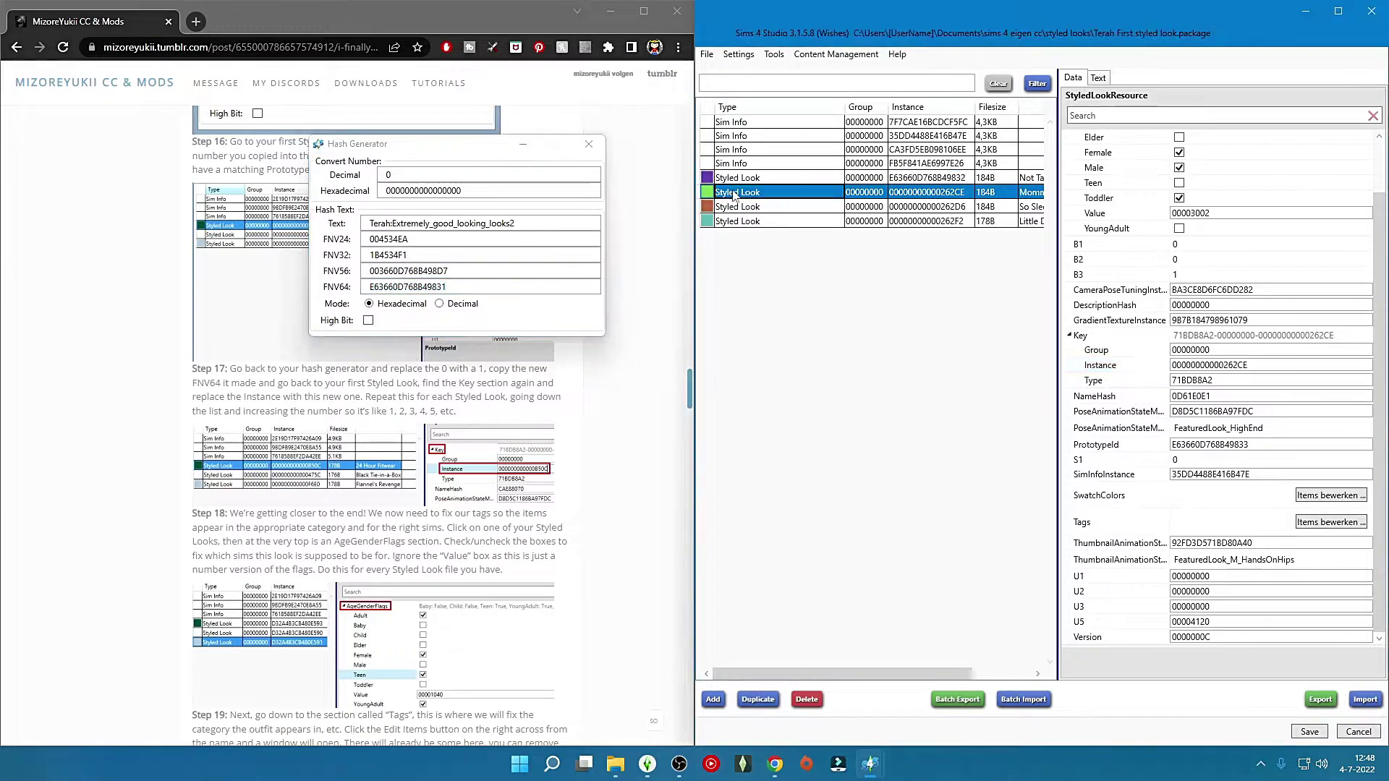
left_click(1230, 366)
double_click(1311, 365)
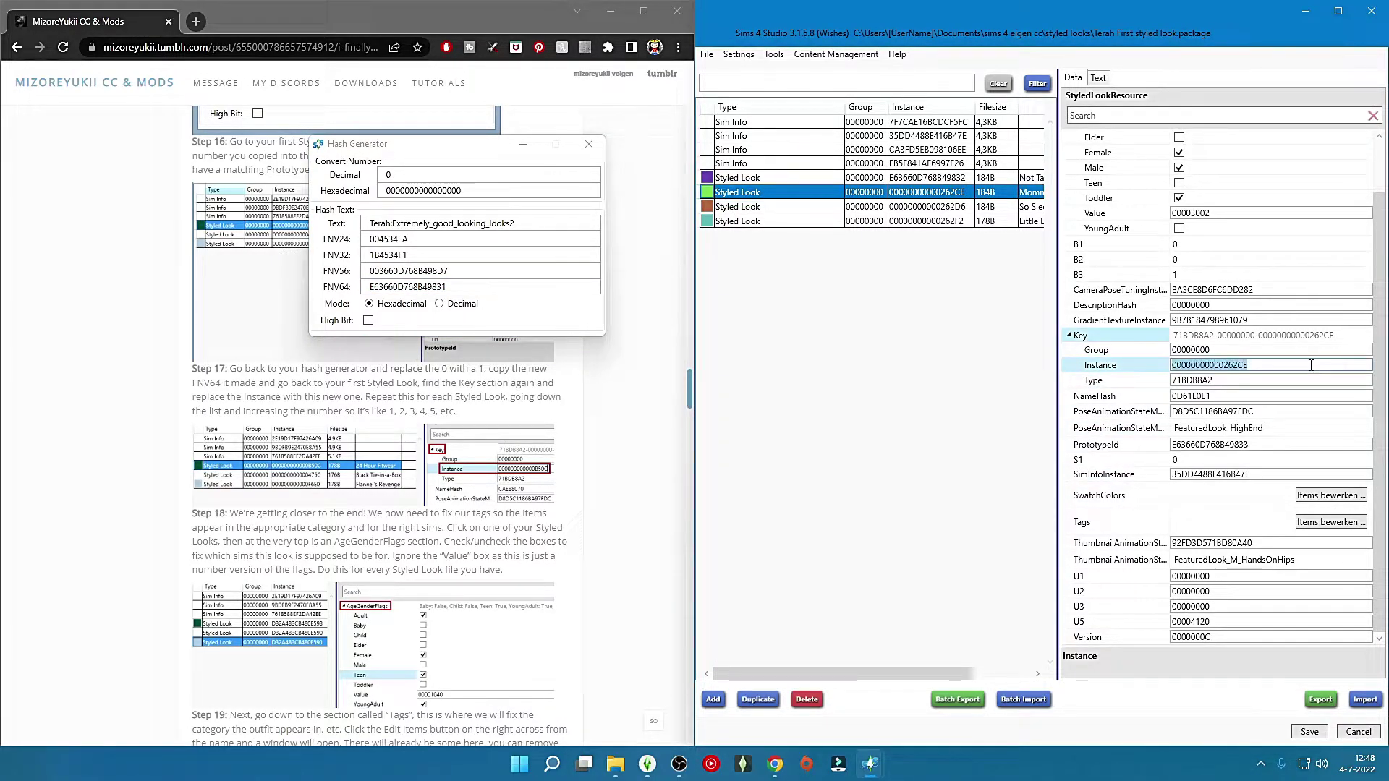
key("ctrl+v")
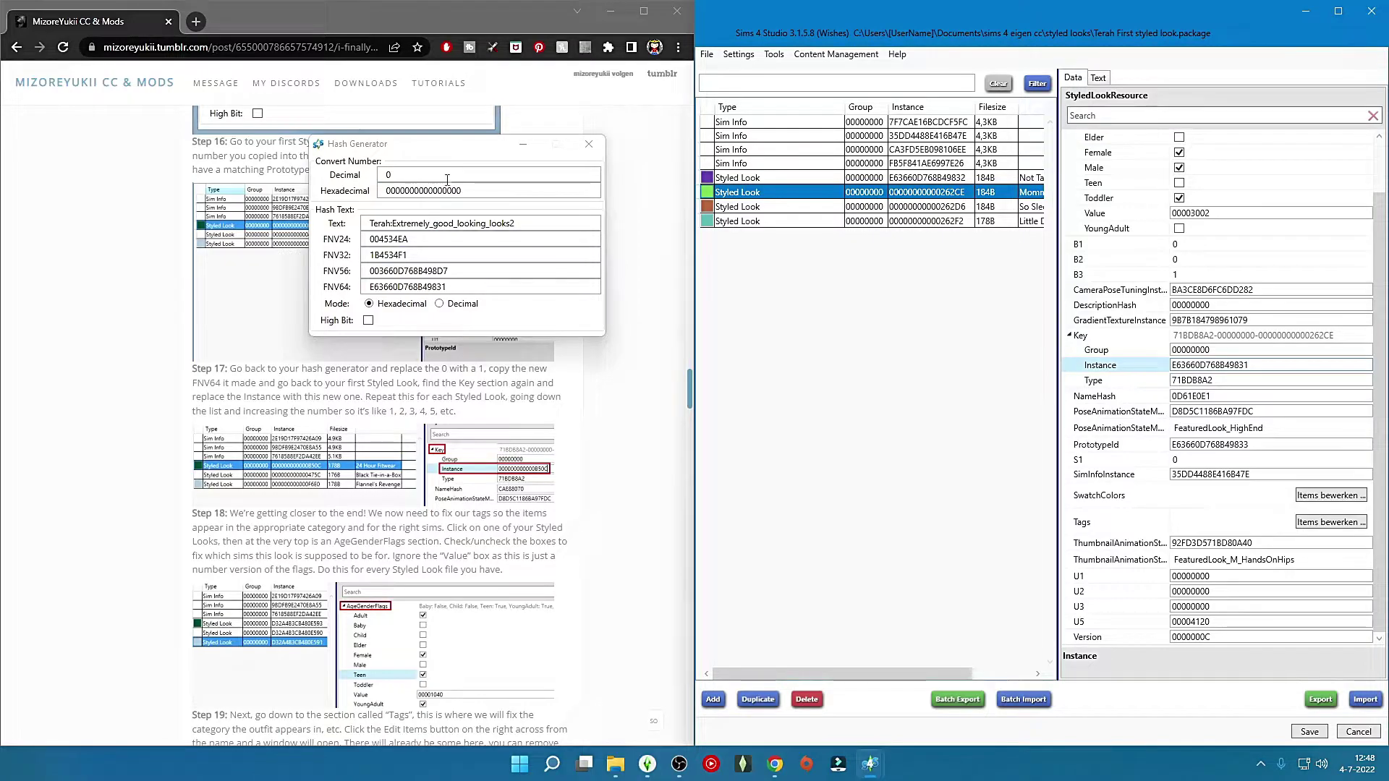
left_click(533, 224)
key("BackSpace")
type("3")
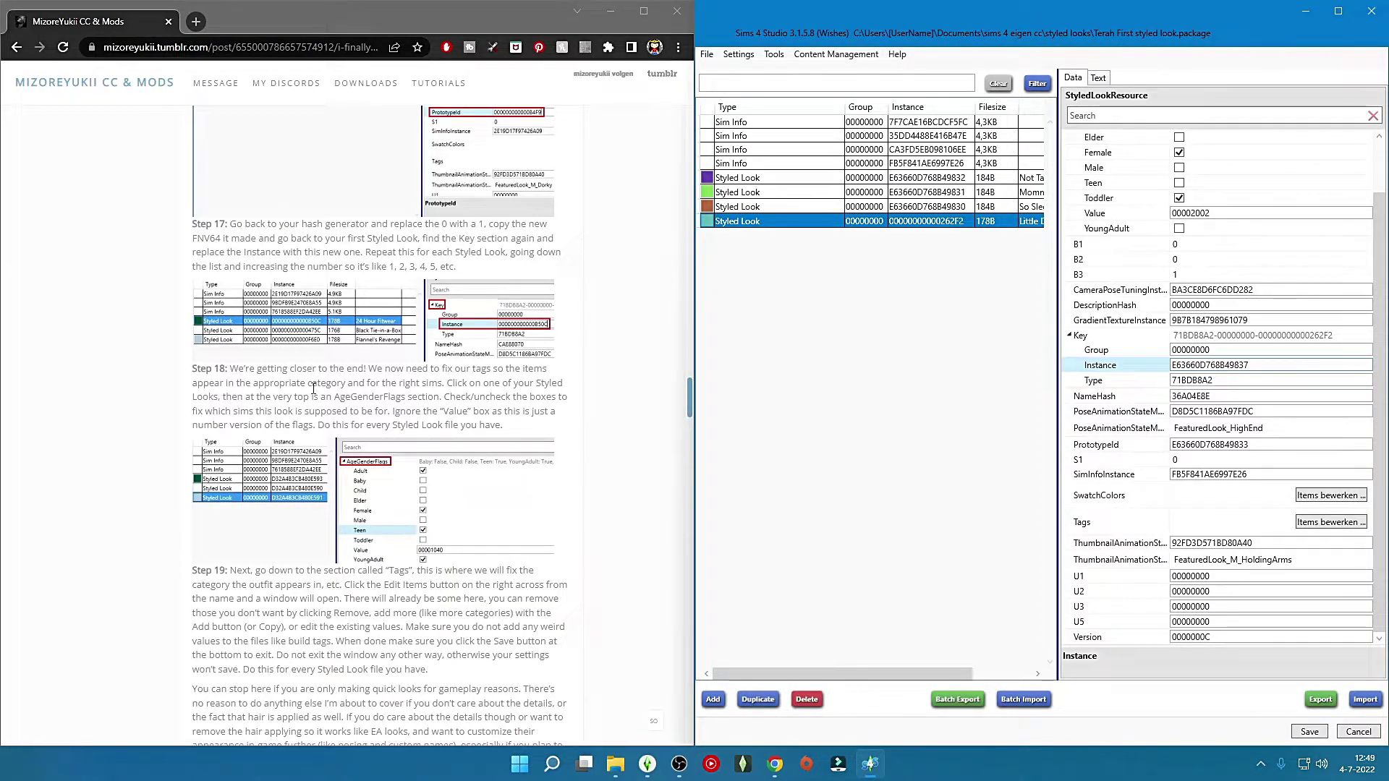
Step: Commit the last instance and set the first look's flags: Male and Toddler off, YoungAdult on
key("Return")
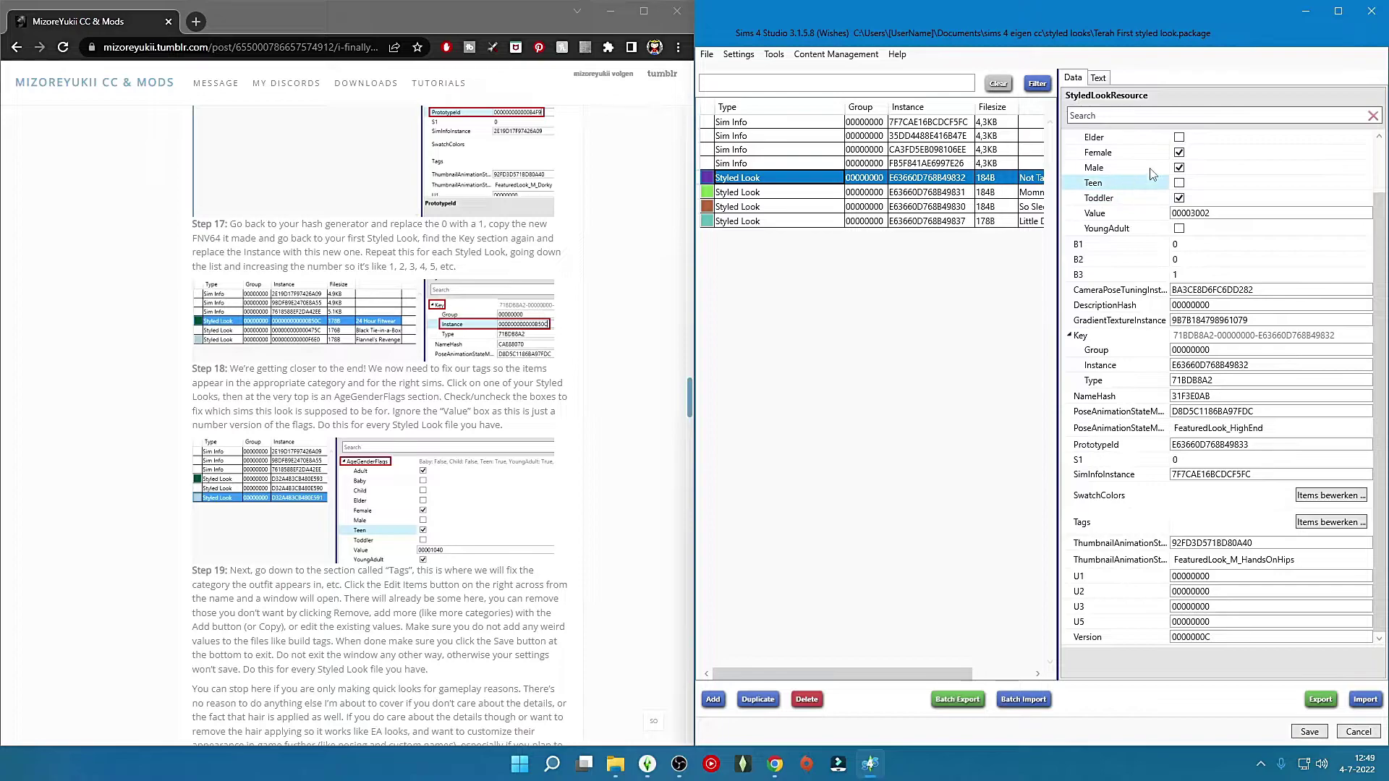
left_click(1179, 169)
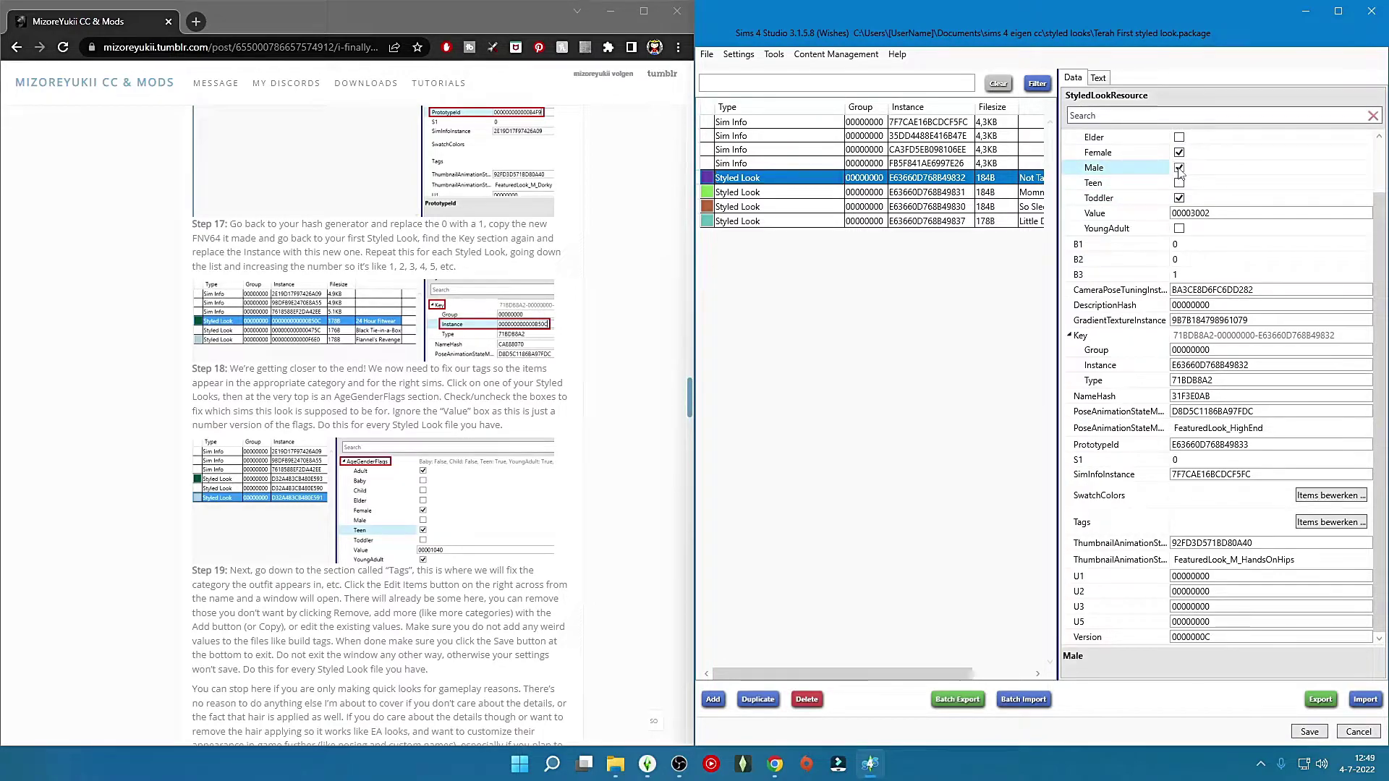
left_click(1180, 197)
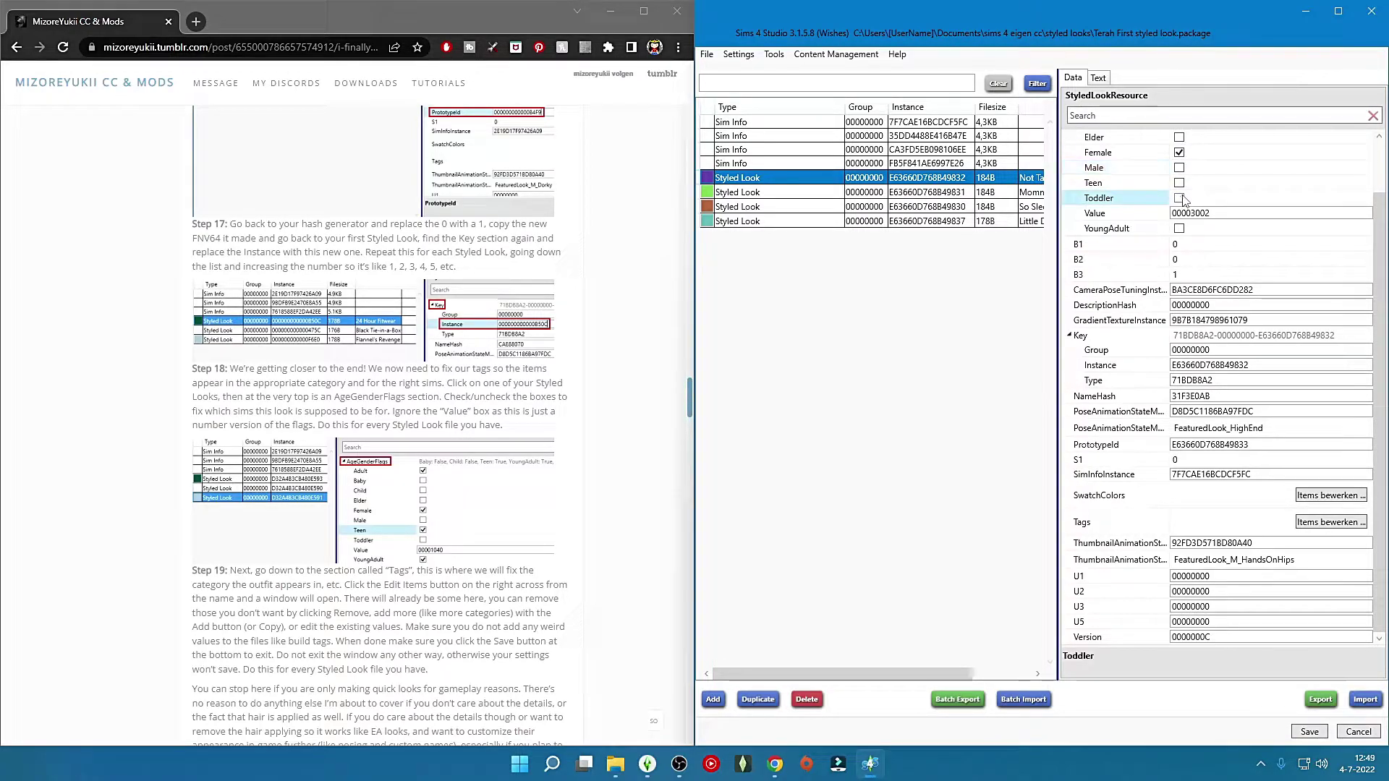
left_click(1179, 228)
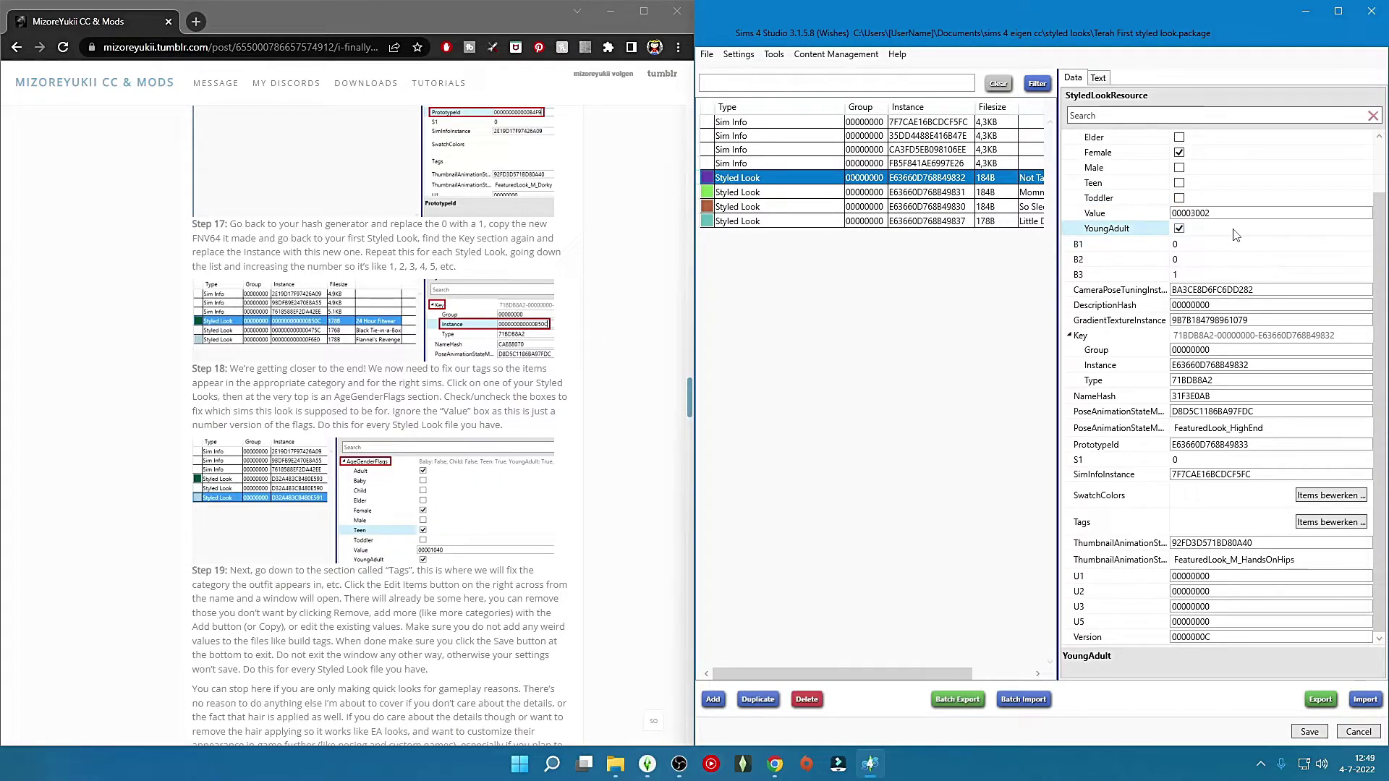
scroll(434, 362, "down", 3)
Step: Set the second look's flags: Elder, Teen and YoungAdult on; Male and Toddler off
left_click(1012, 192)
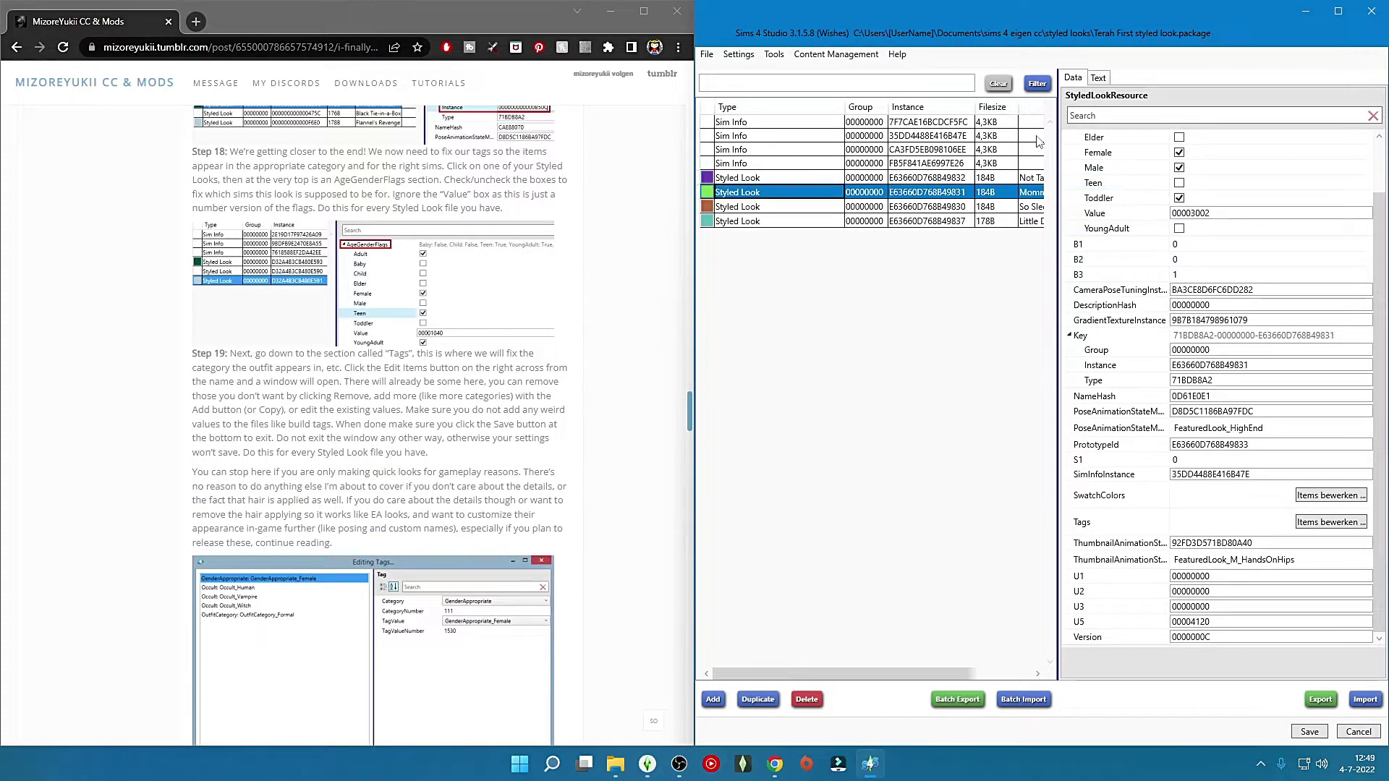
left_click(1179, 137)
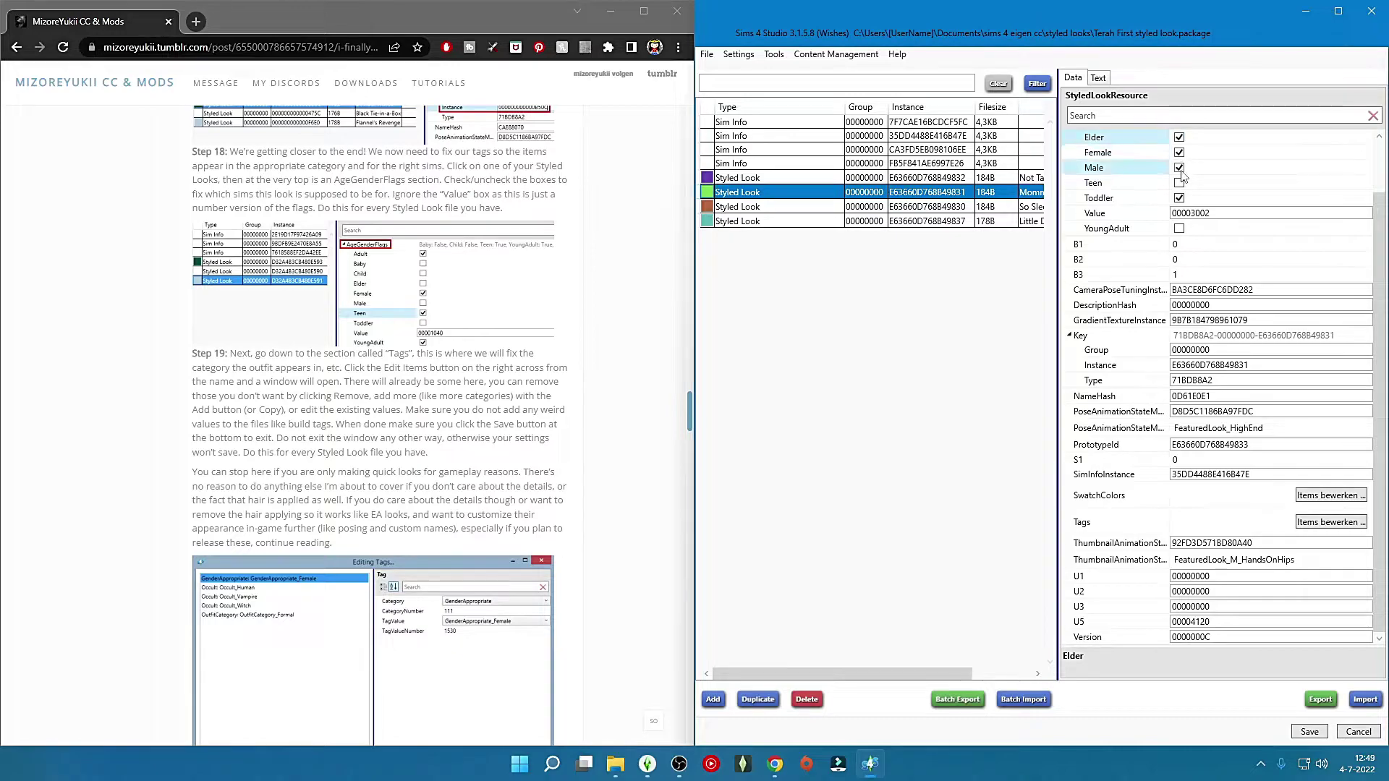
left_click(1179, 168)
left_click(1179, 183)
left_click(1180, 199)
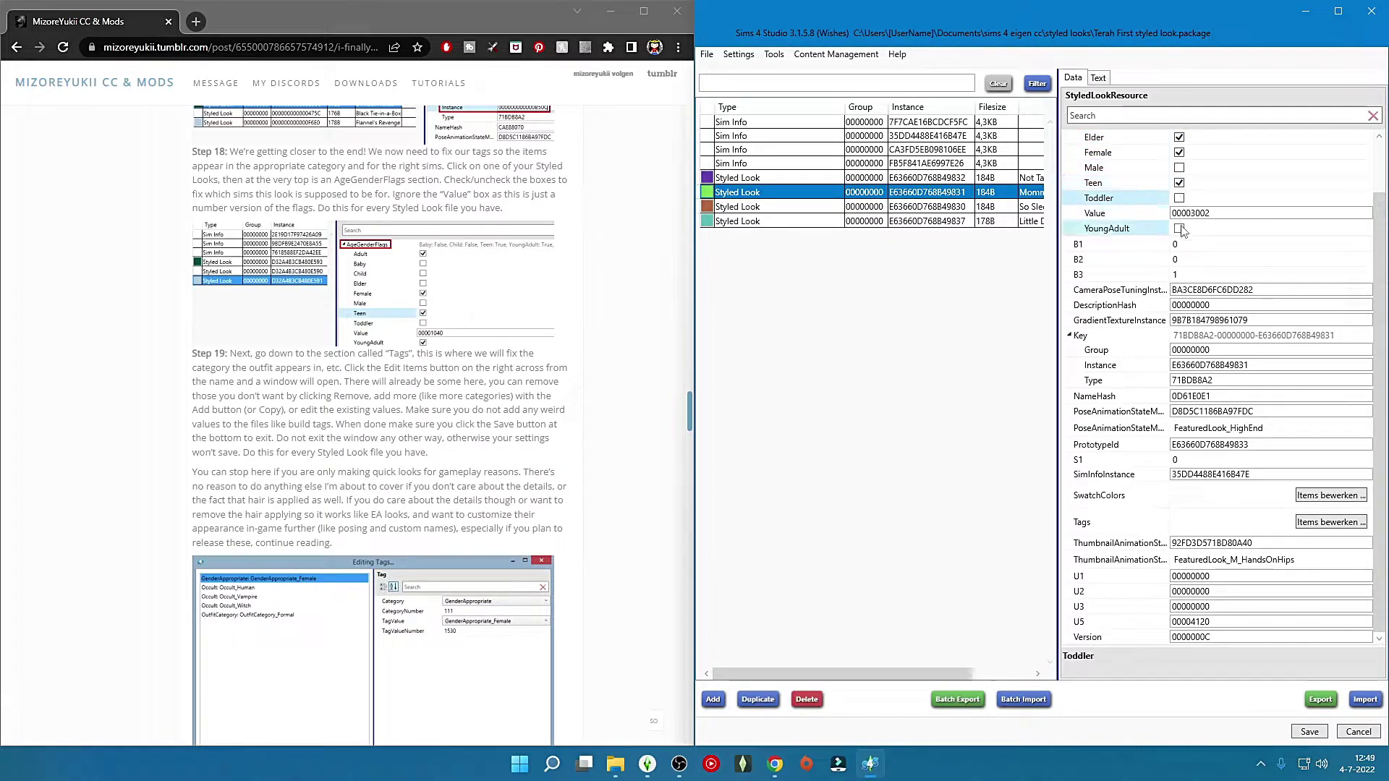
left_click(1181, 232)
left_click(1180, 230)
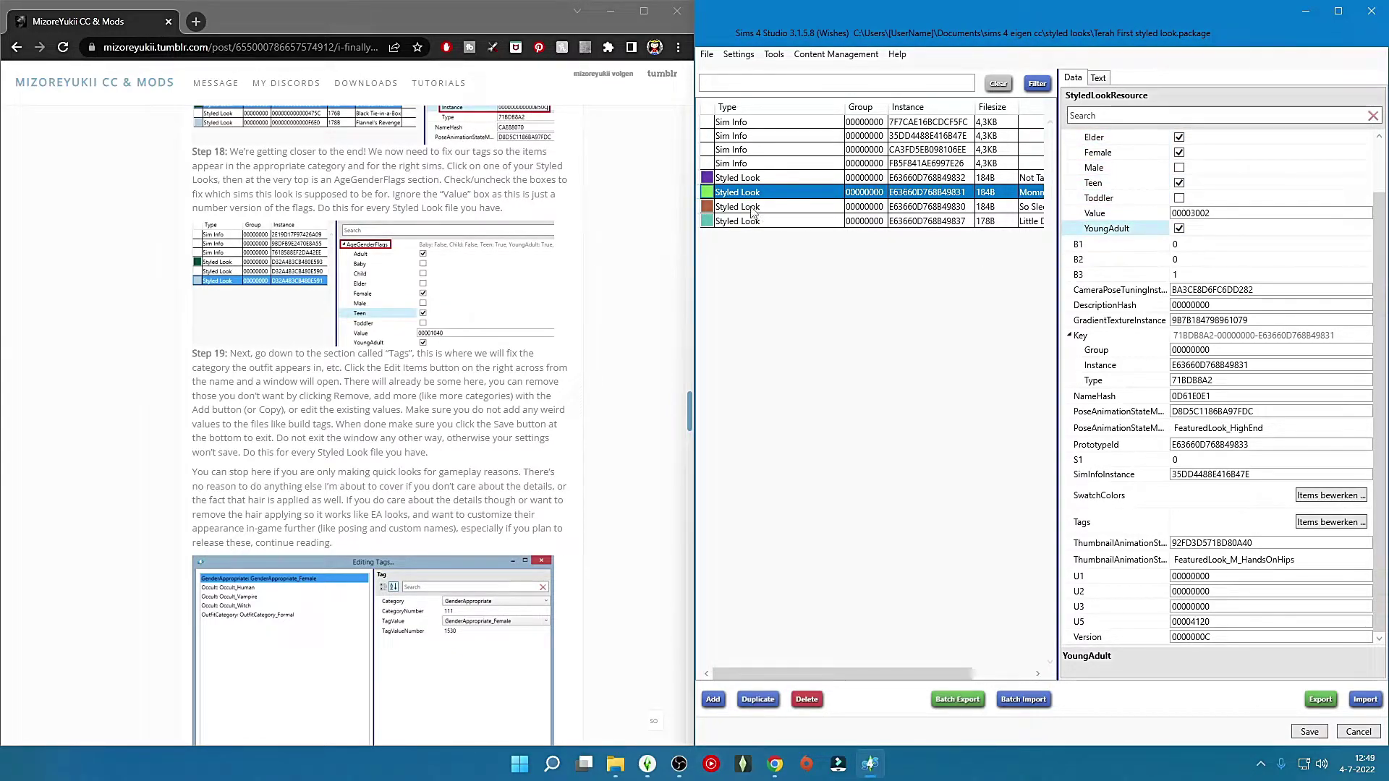
left_click(1042, 180)
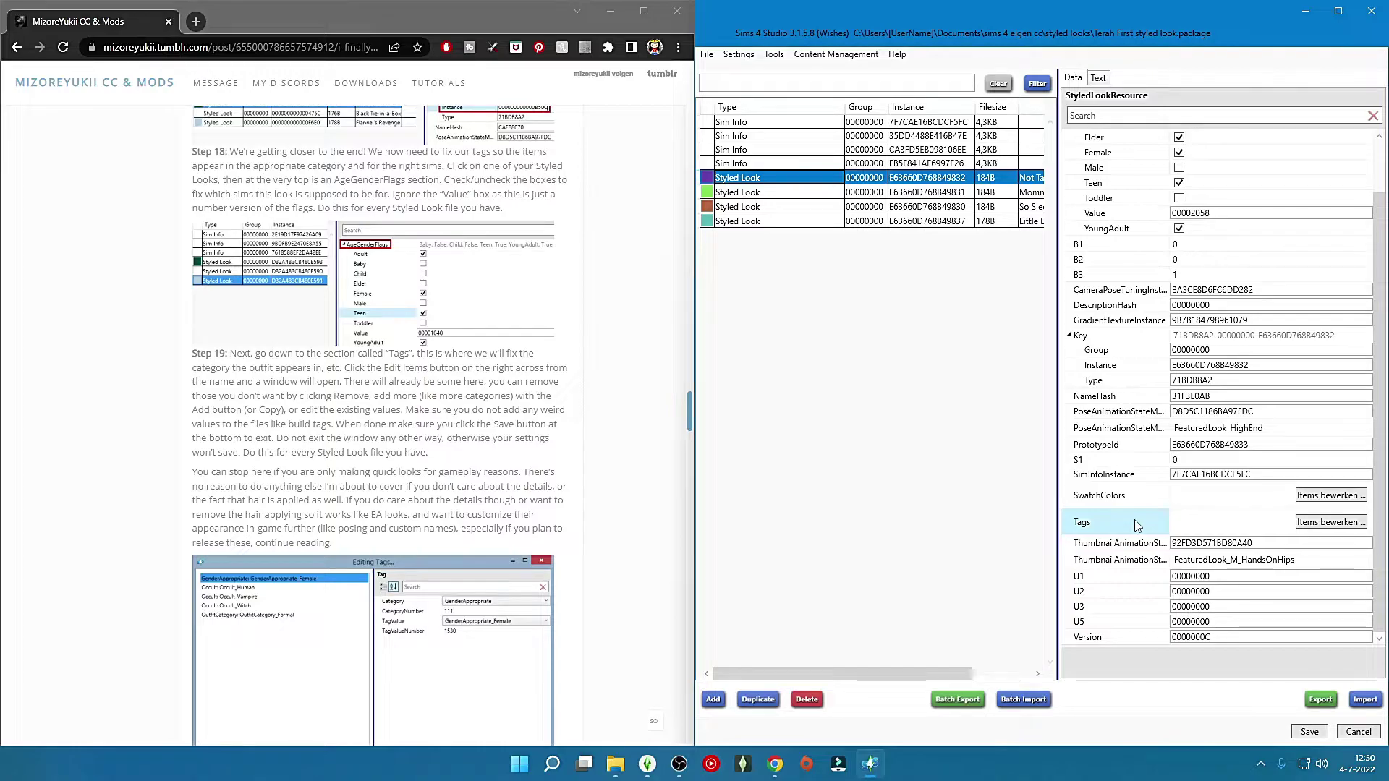
Step: Edit tags: remove GenderAppropriate_Male, change OutfitCategory_Party to Everyday, add Occult_Witch, and save
left_click(1331, 521)
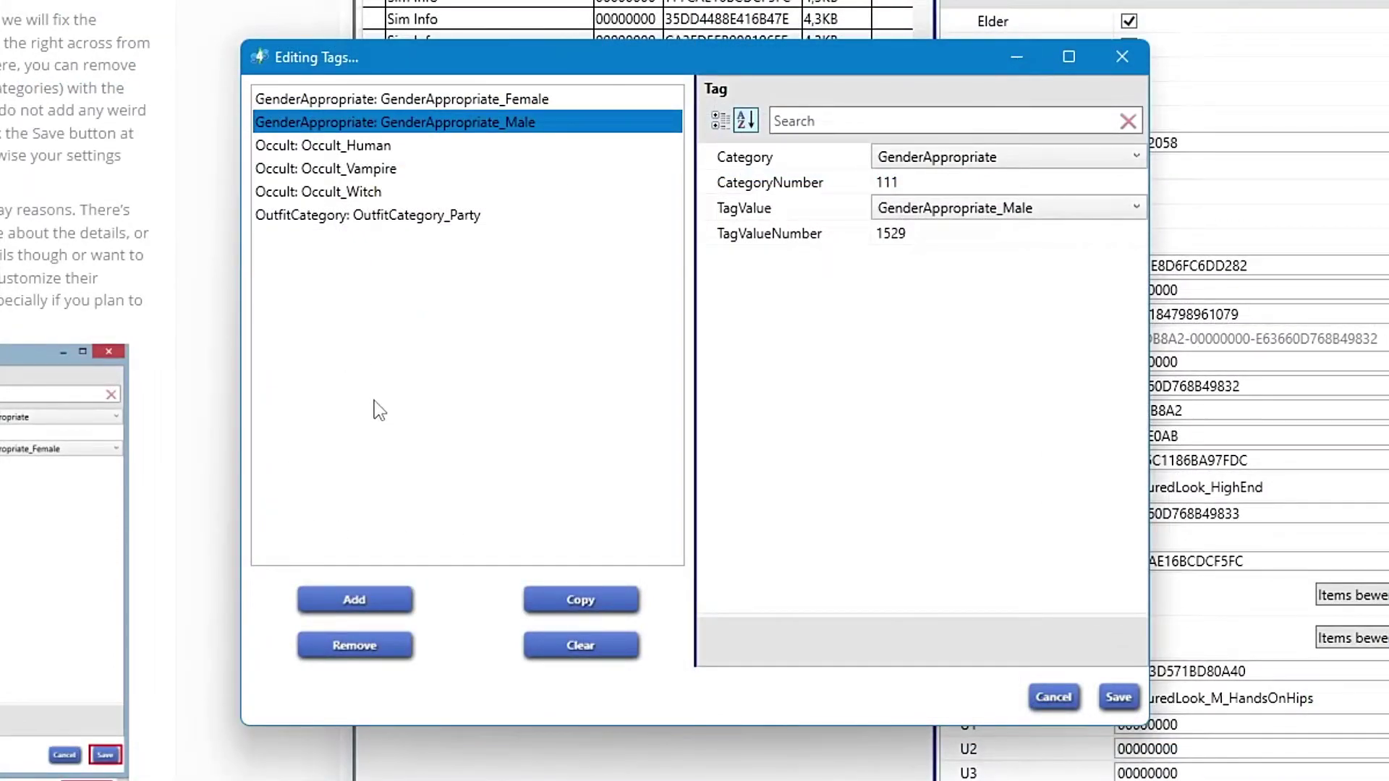
left_click(327, 644)
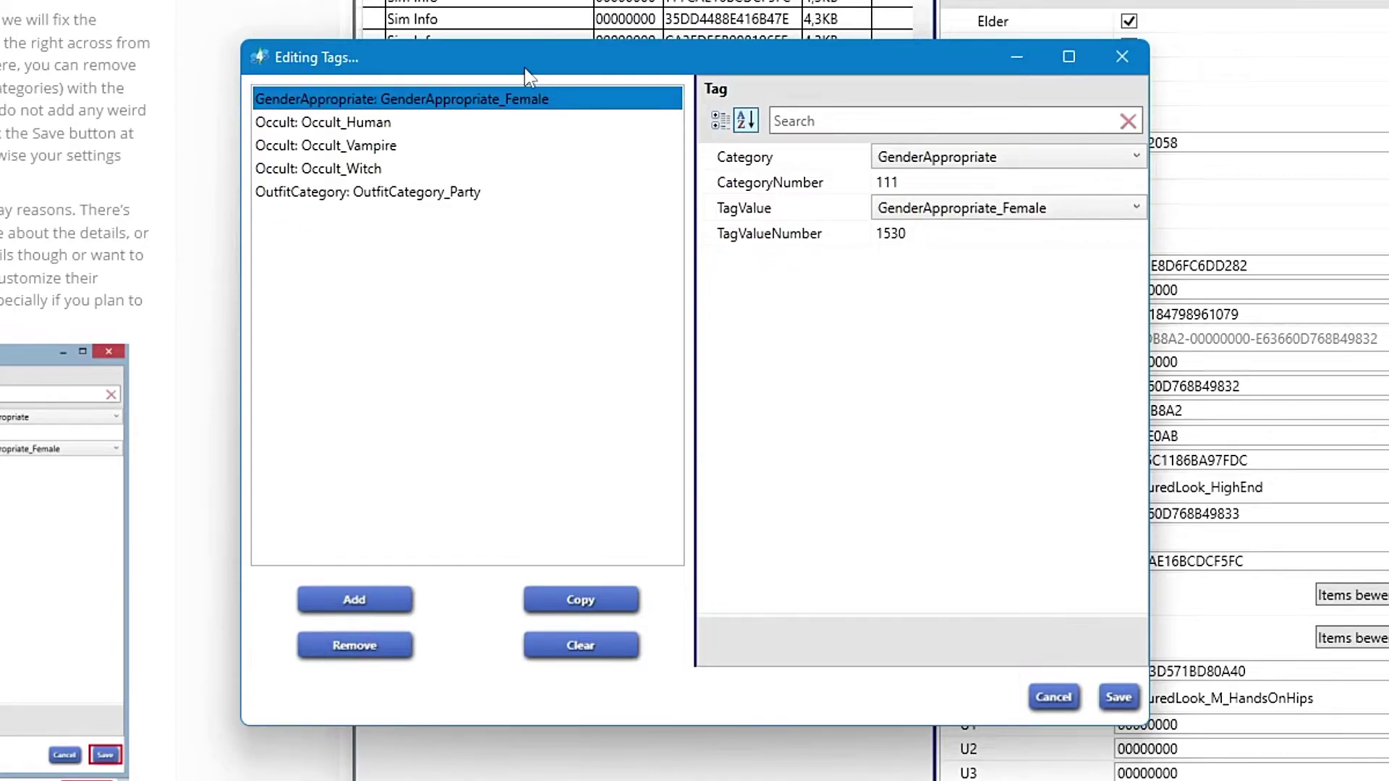
left_click(404, 200)
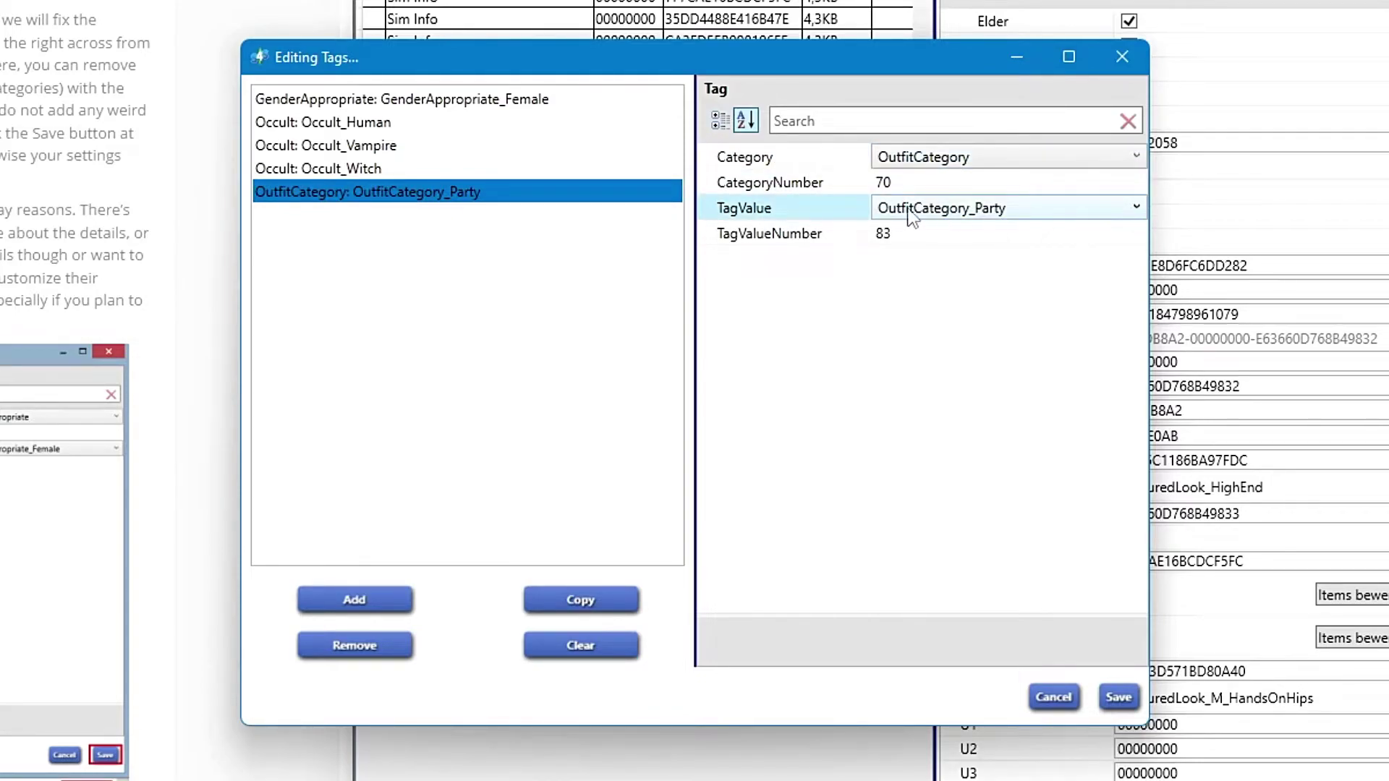
left_click(930, 218)
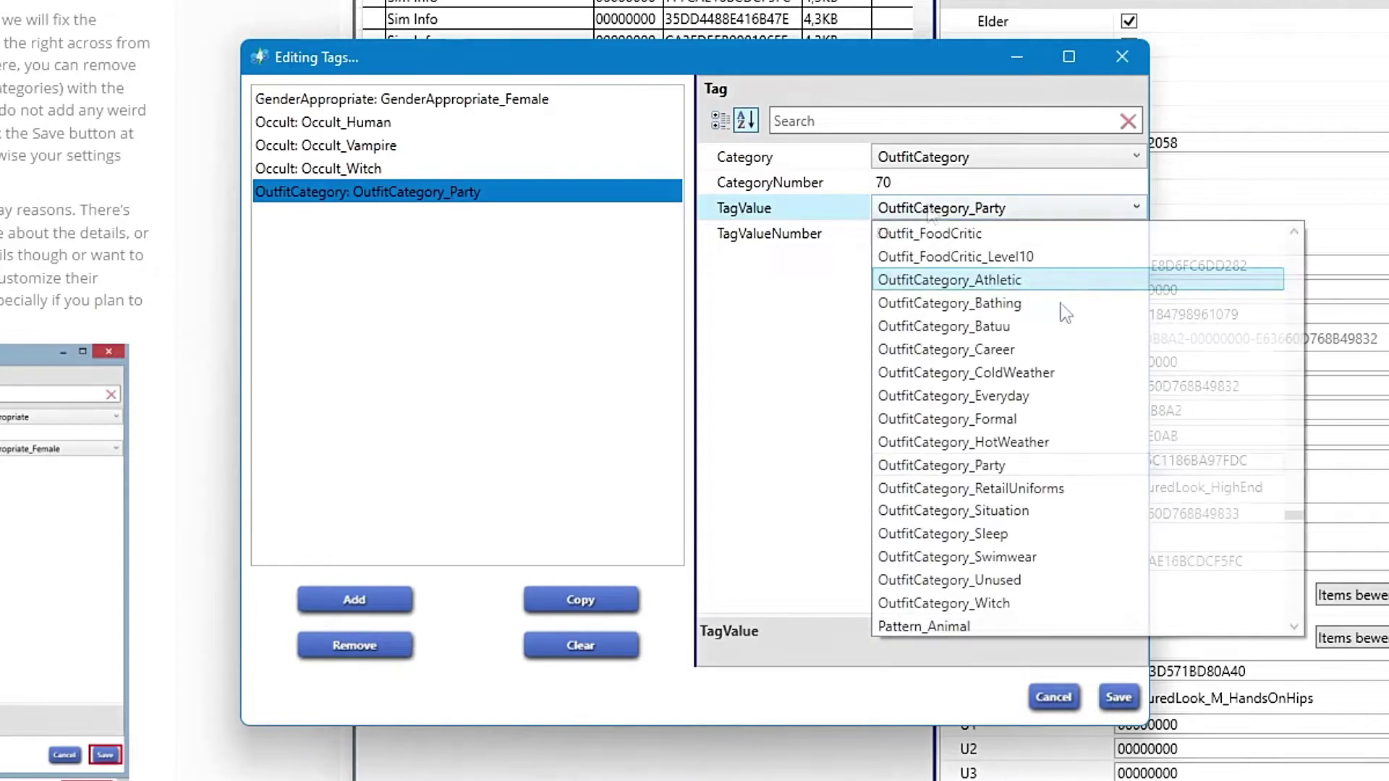
left_click(1032, 397)
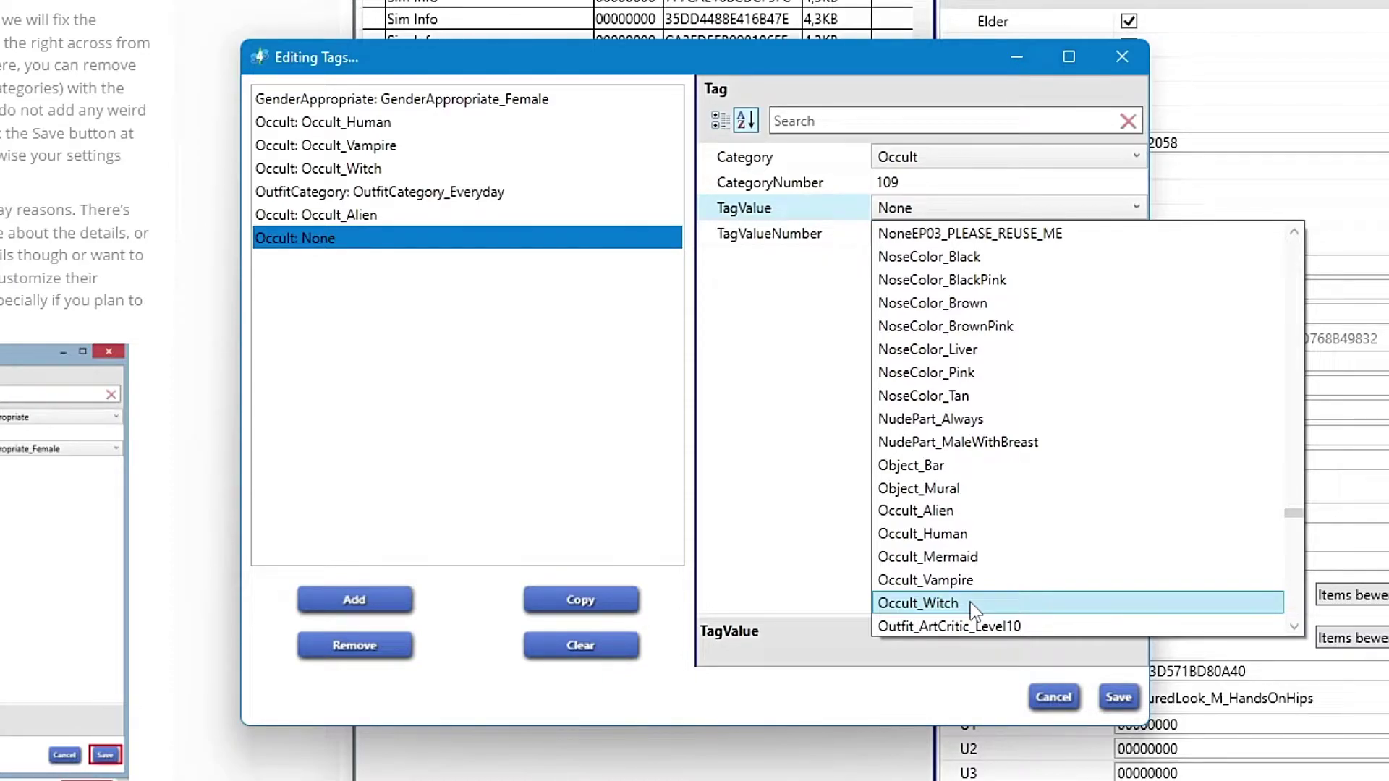
left_click(972, 603)
left_click(1118, 696)
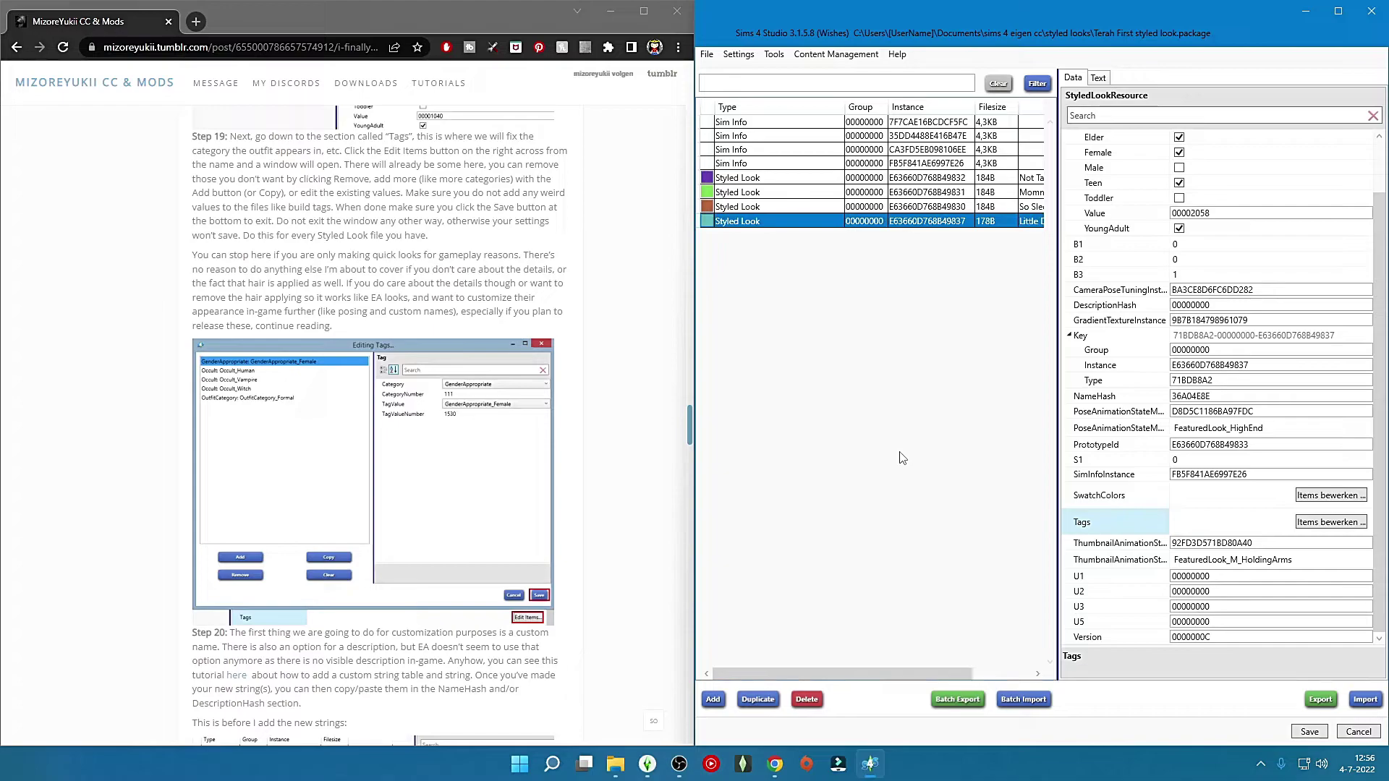
scroll(624, 270, "down", 10)
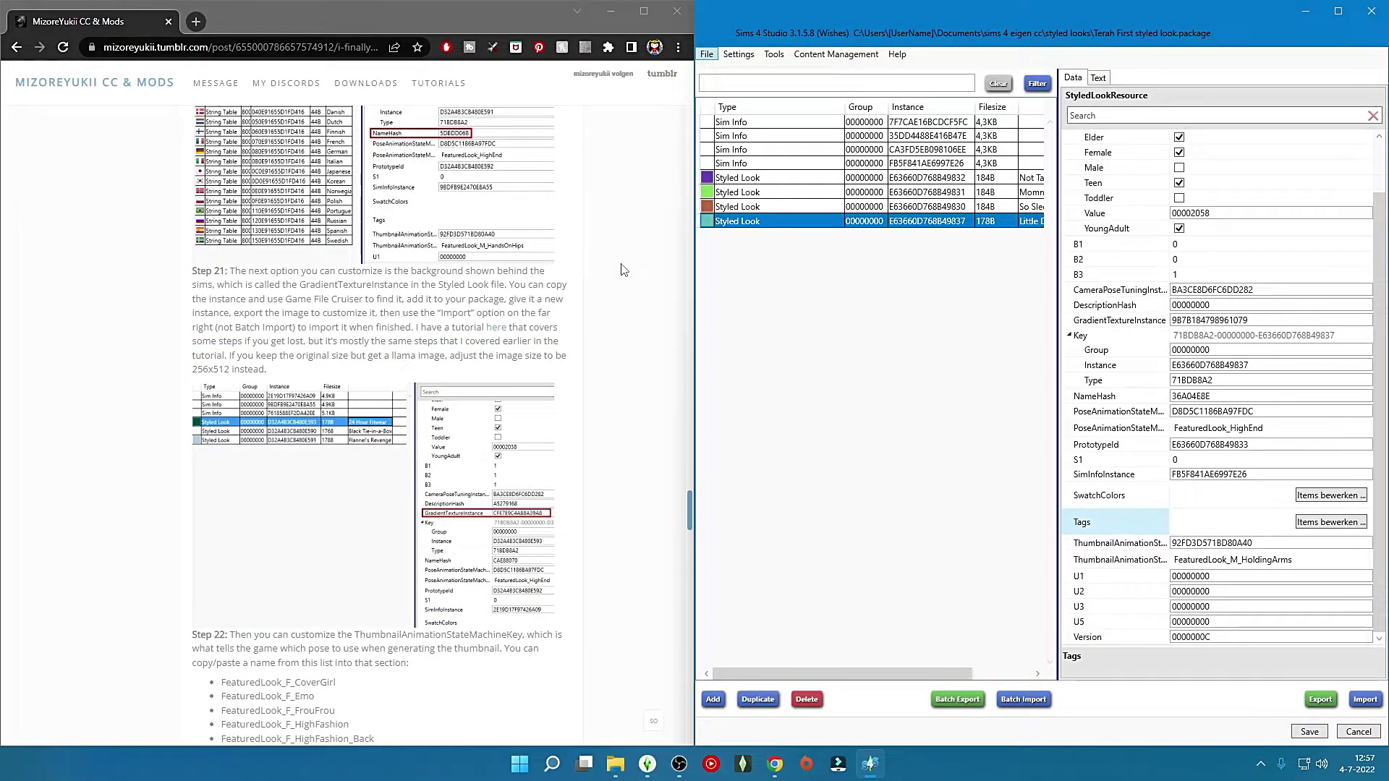
scroll(596, 296, "down", 3)
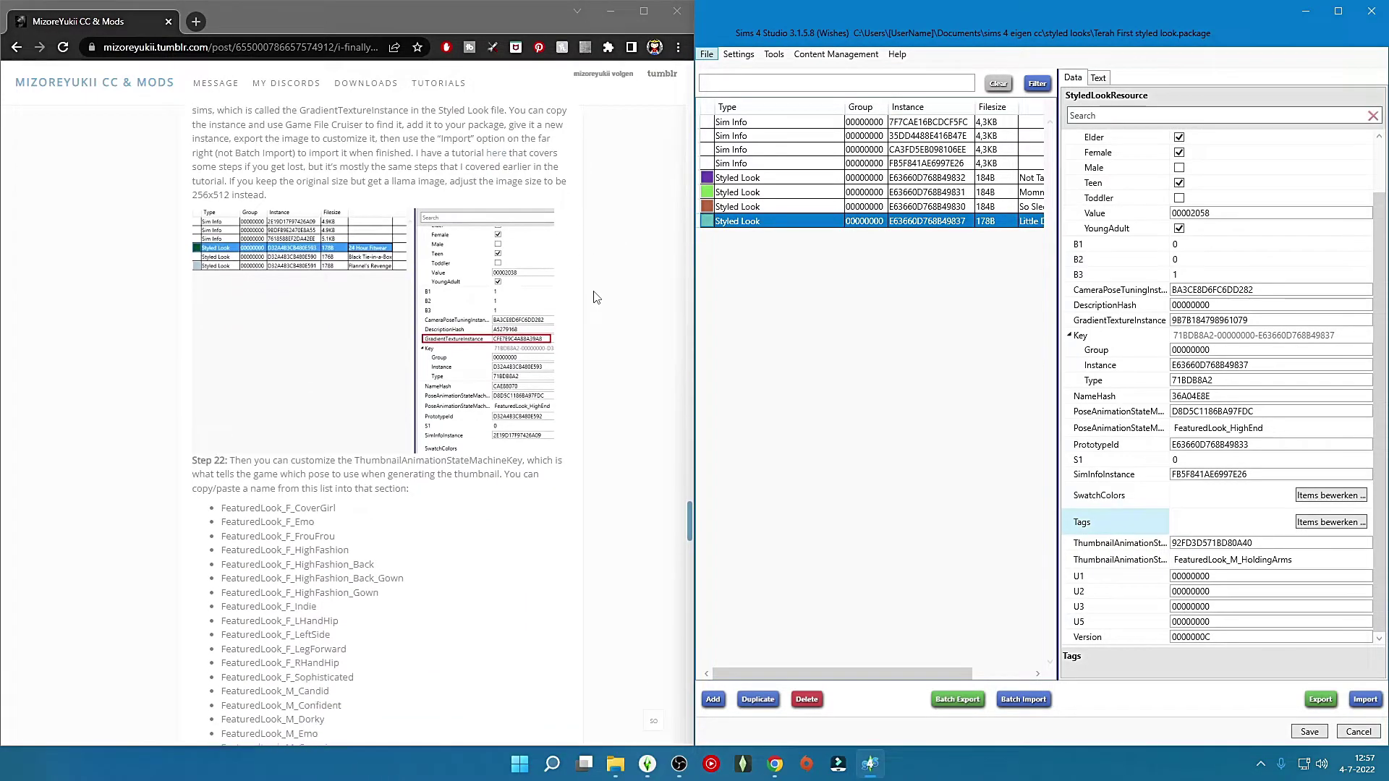
scroll(596, 298, "down", 4)
scroll(389, 257, "down", 10)
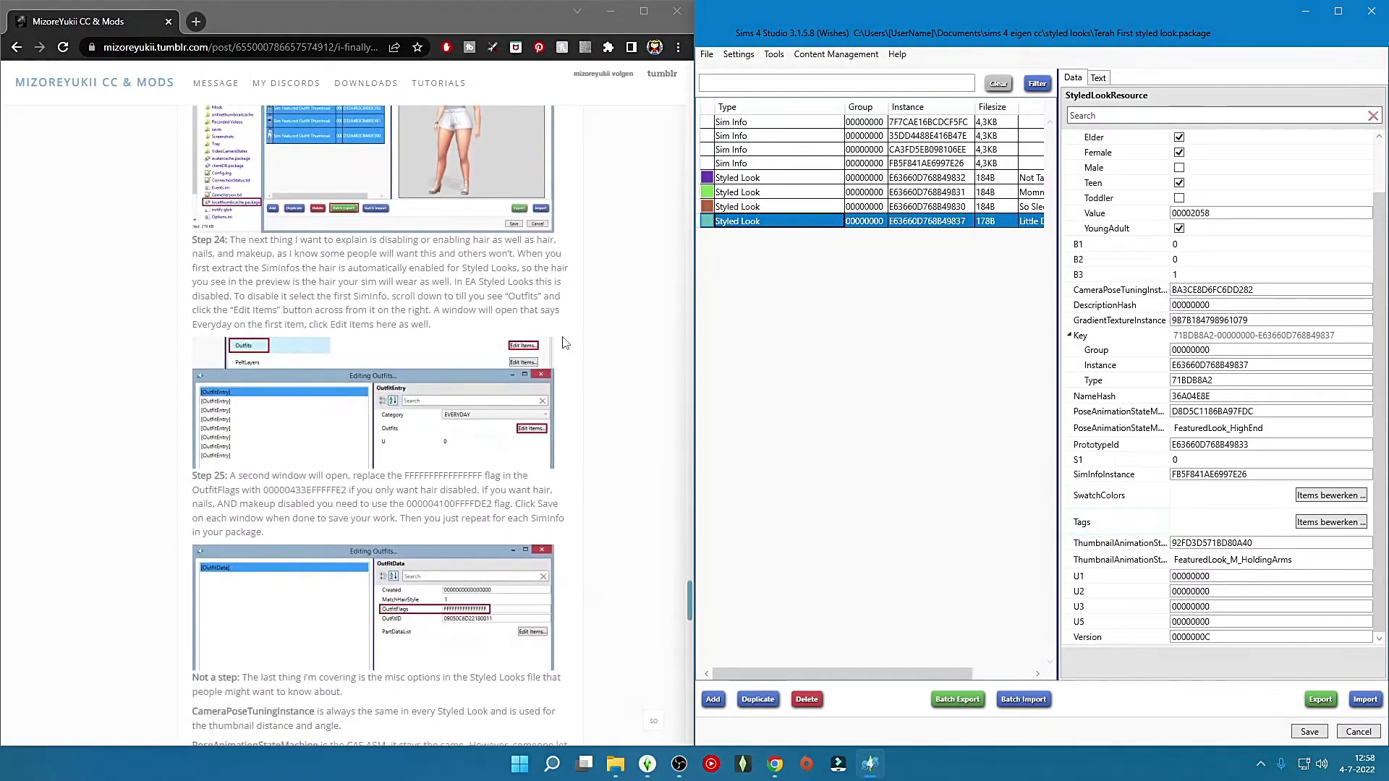
scroll(565, 342, "down", 2)
scroll(565, 342, "down", 2)
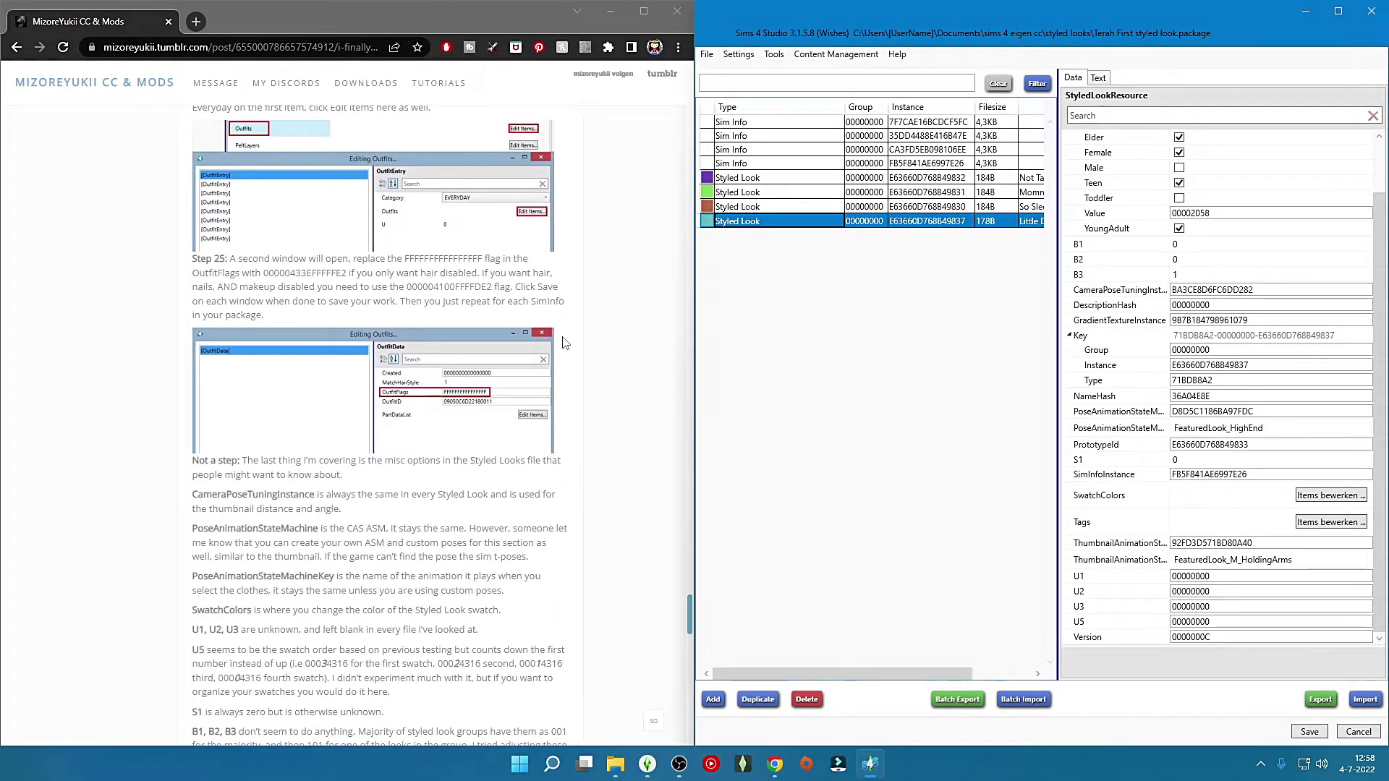
scroll(620, 304, "down", 10)
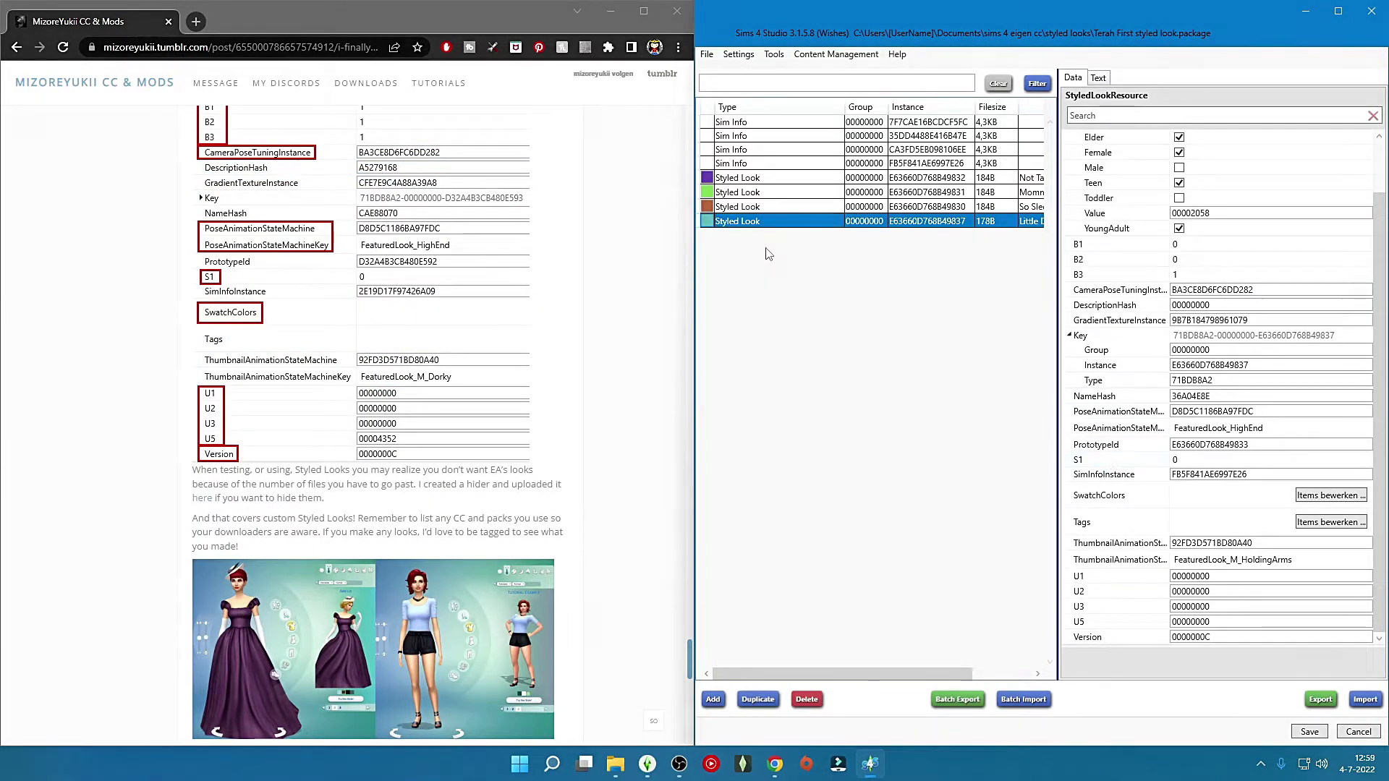
Step: Show the styled look package in File Explorer's Mods\styled looks folder
mouse_move(615, 764)
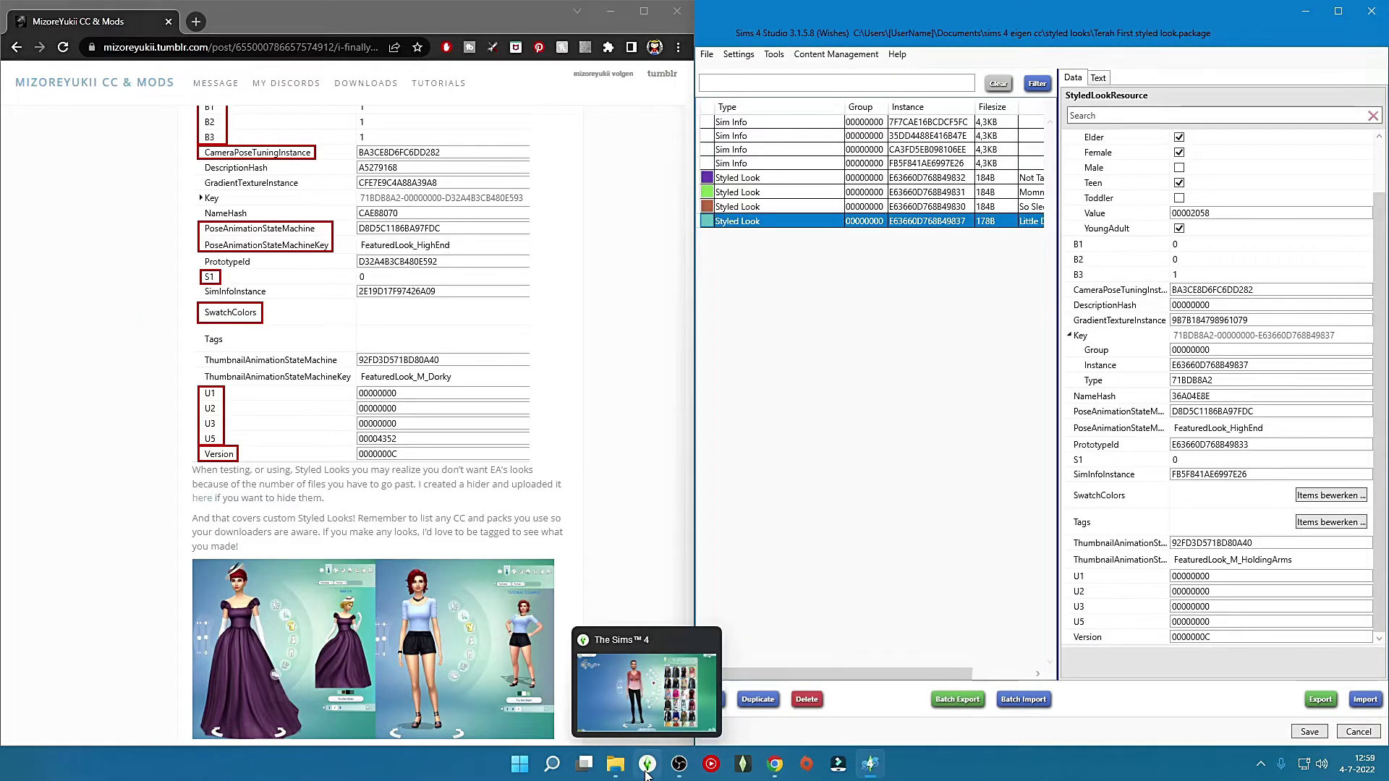
left_click(648, 688)
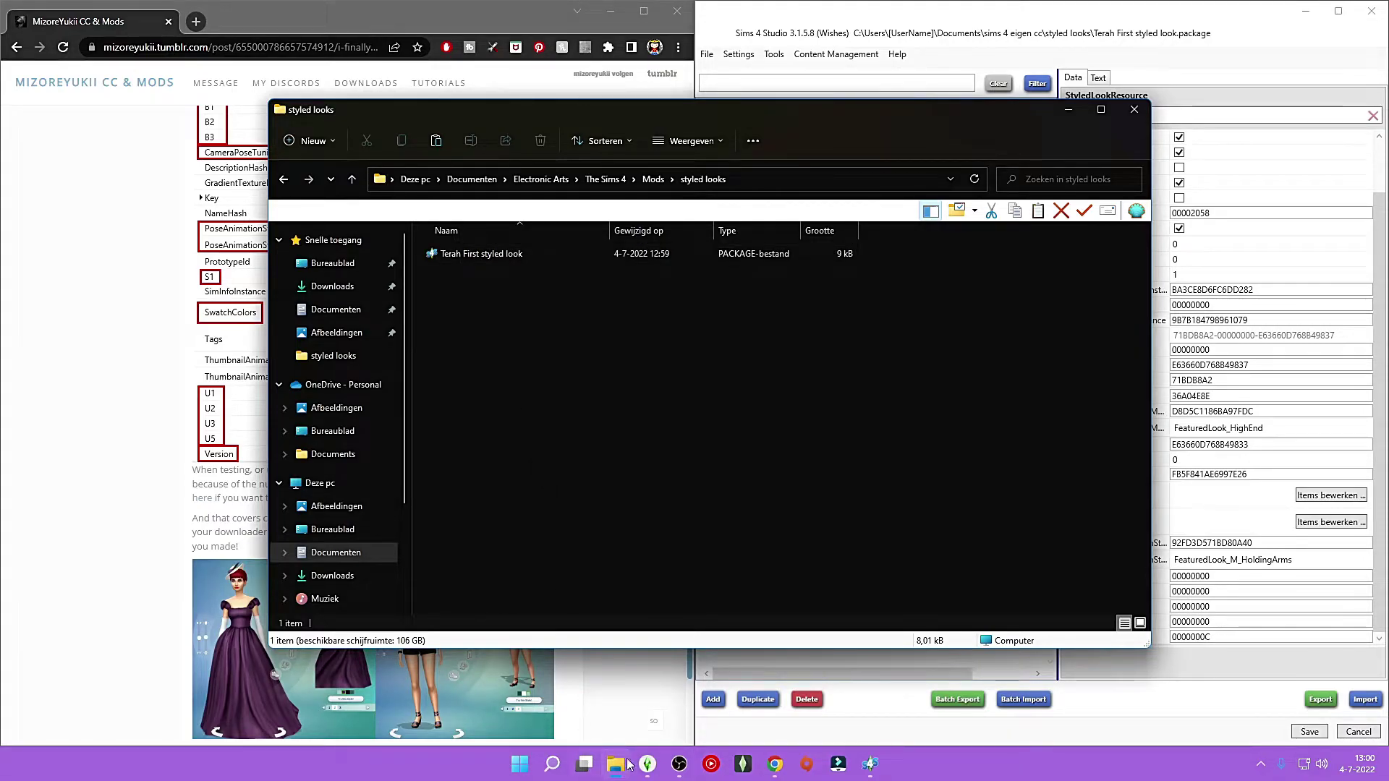
left_click(656, 770)
Step: Page to the last styled look, So Sleepy, preview its green swatch, then undo it
left_click(1054, 582)
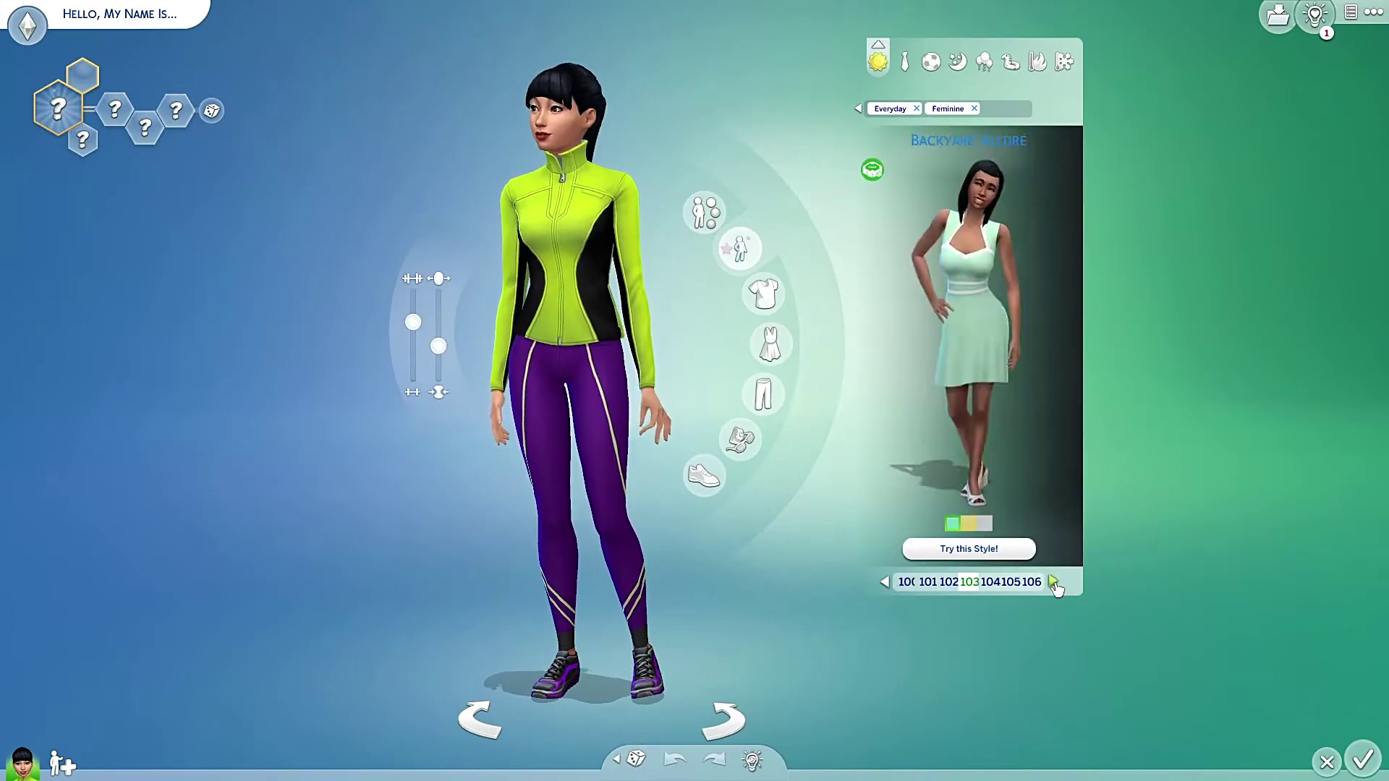
left_click(1054, 582)
left_click(1054, 582)
left_click(1054, 583)
left_click(1054, 583)
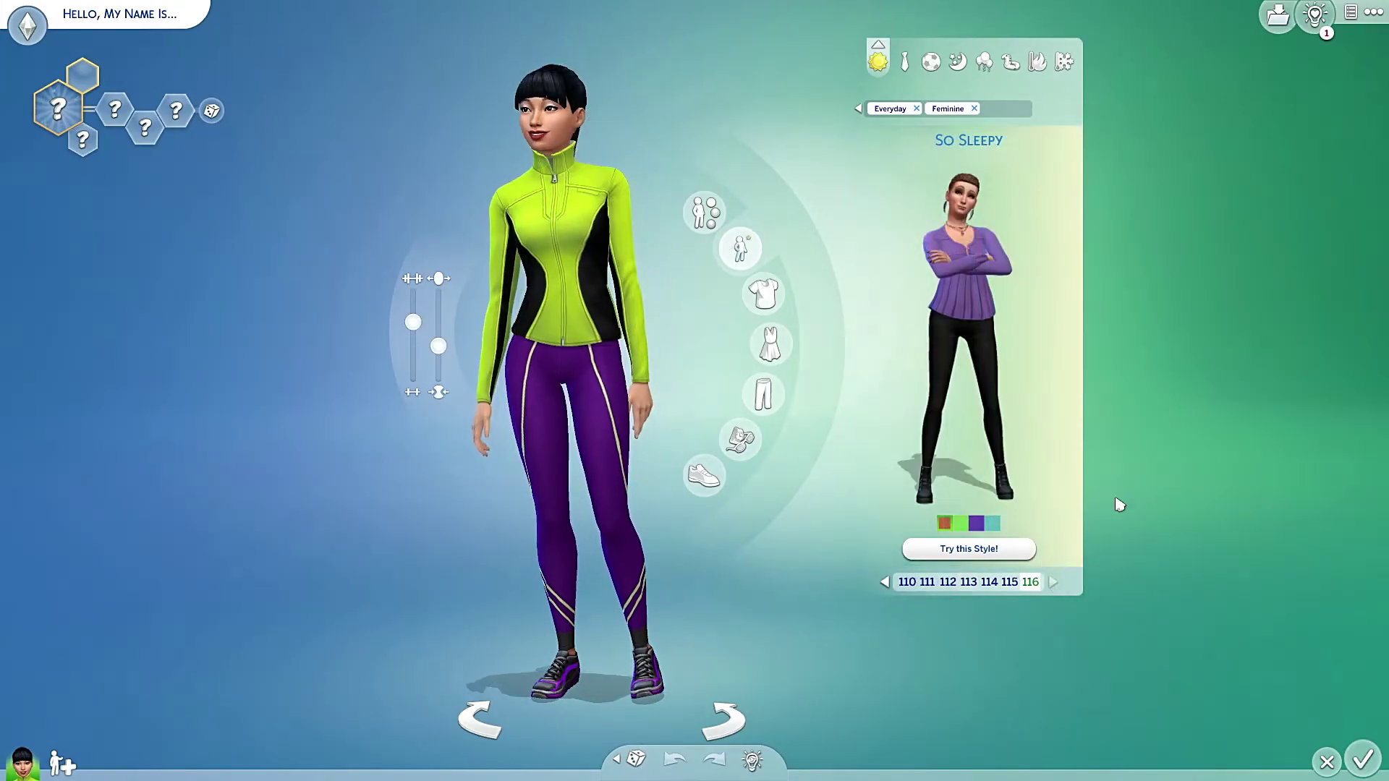
left_click(960, 523)
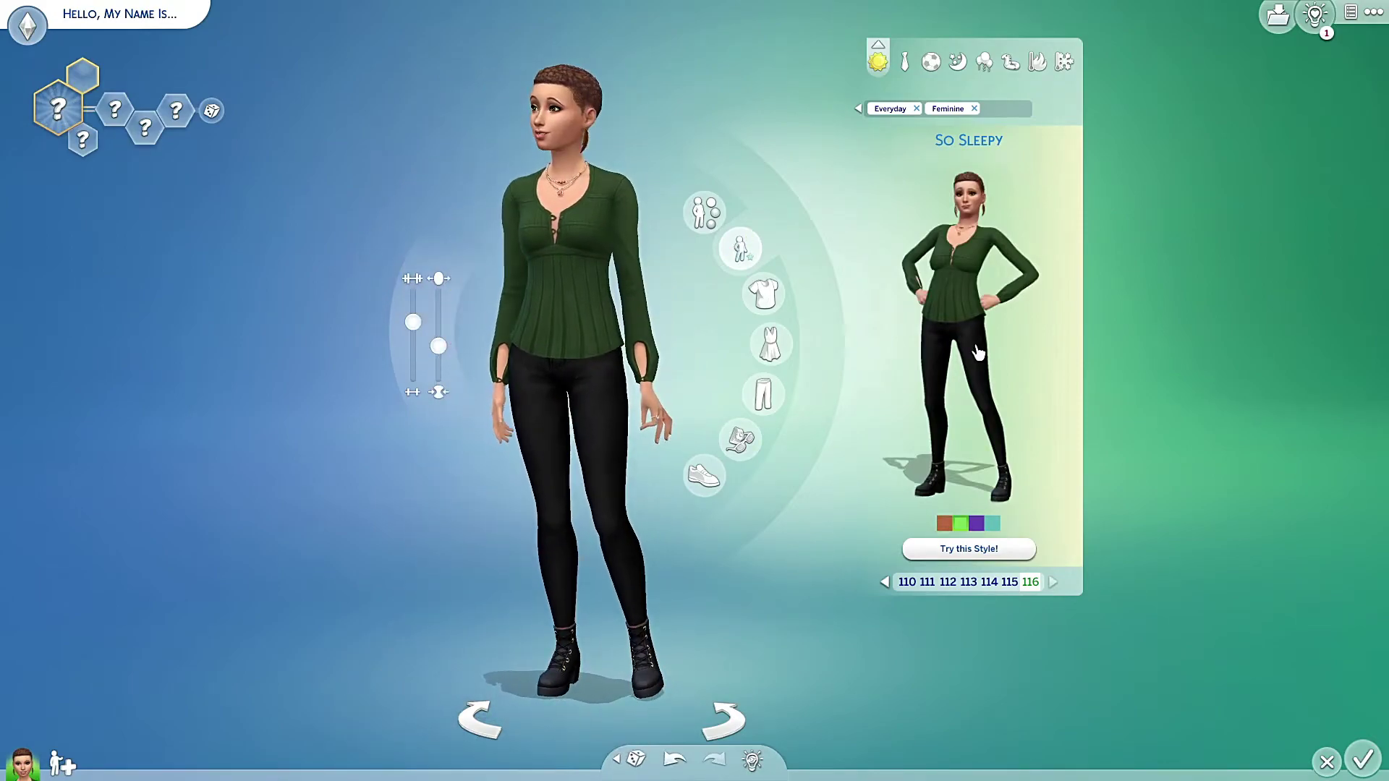
key("ctrl+z")
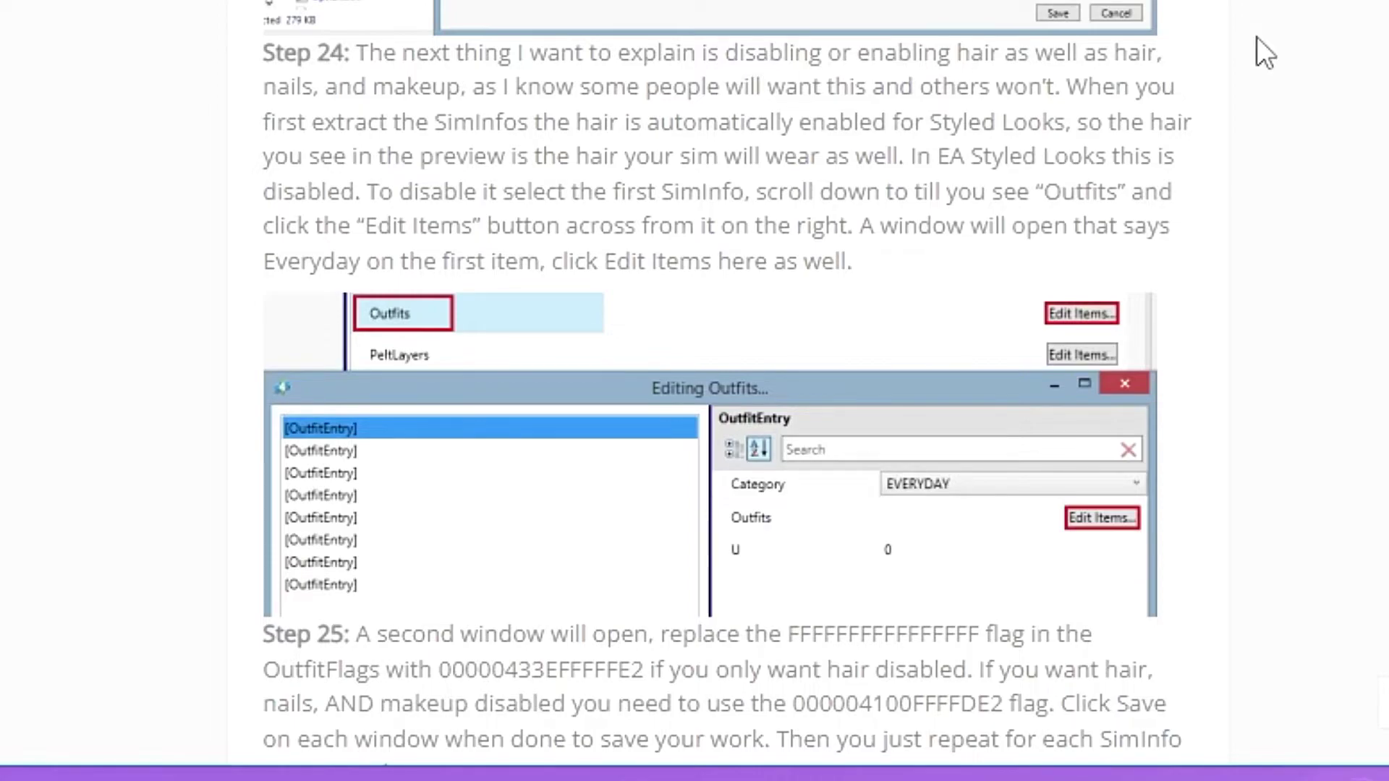
Step: Open the first Sim Info's outfit list and the EVERYDAY outfit's data
scroll(1292, 72, "down", 3)
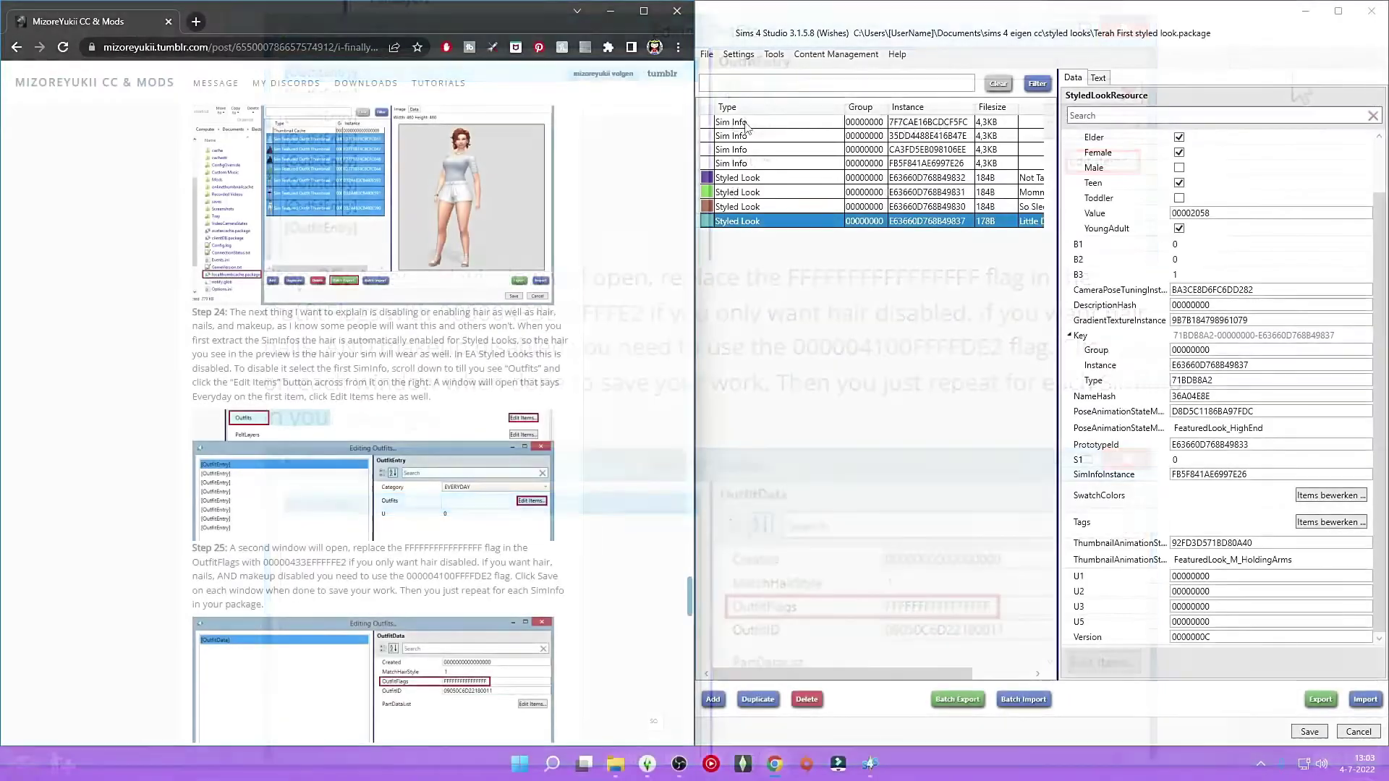
left_click(745, 128)
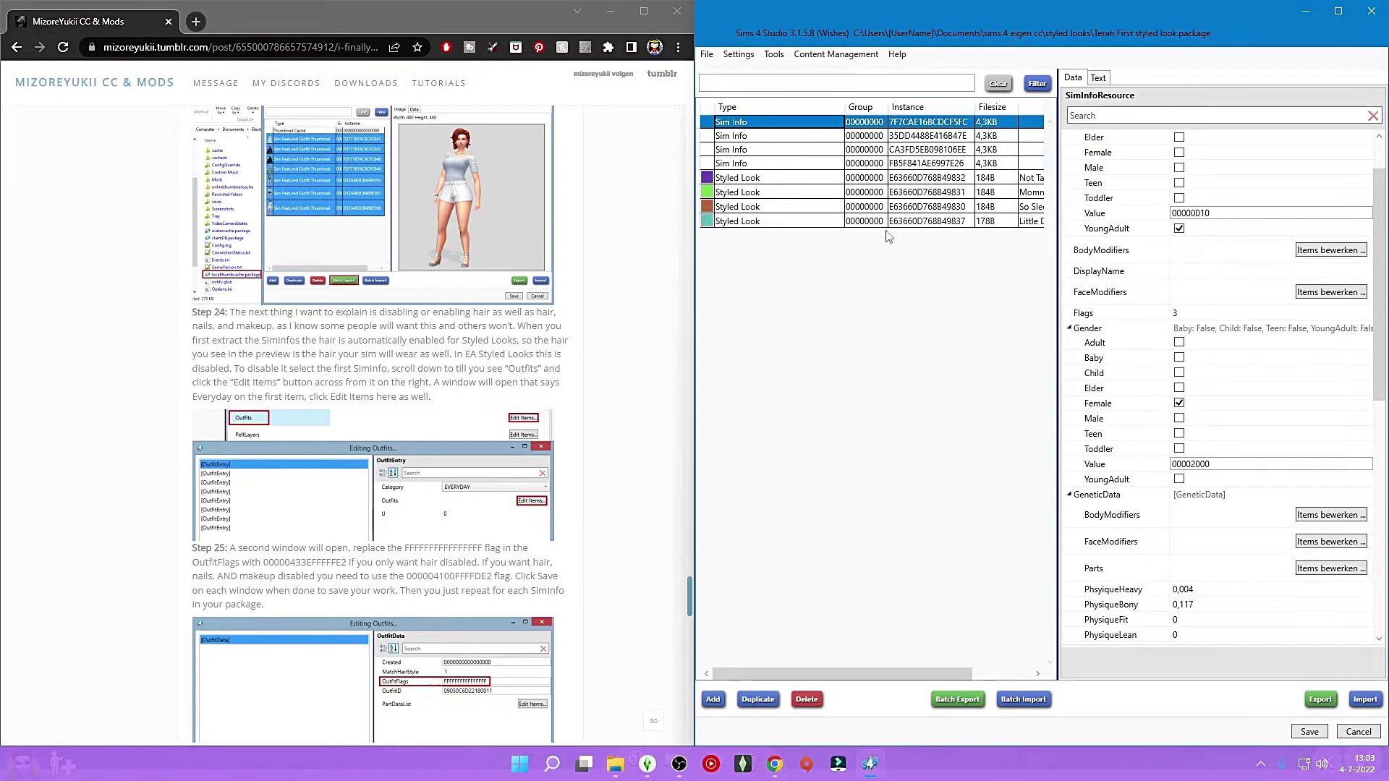
scroll(1259, 397, "down", 10)
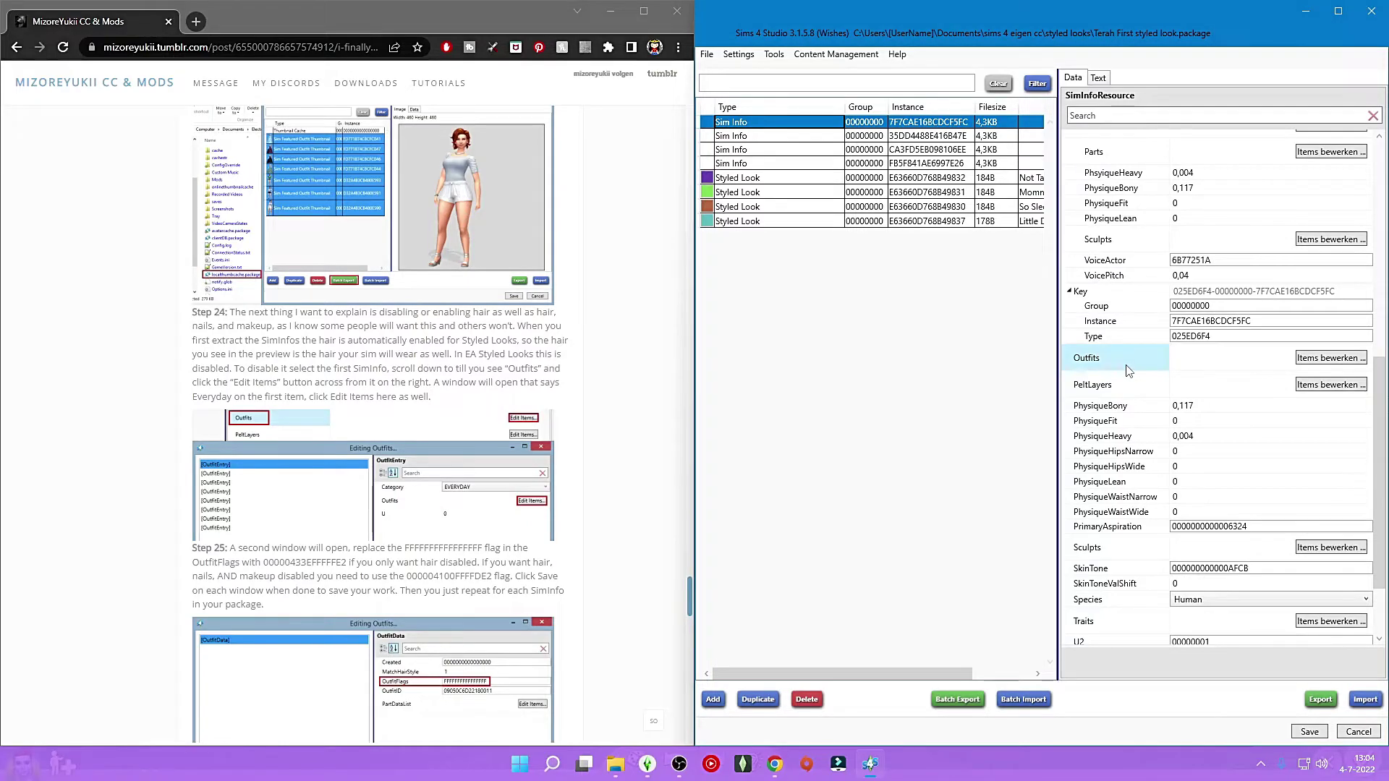
left_click(1318, 360)
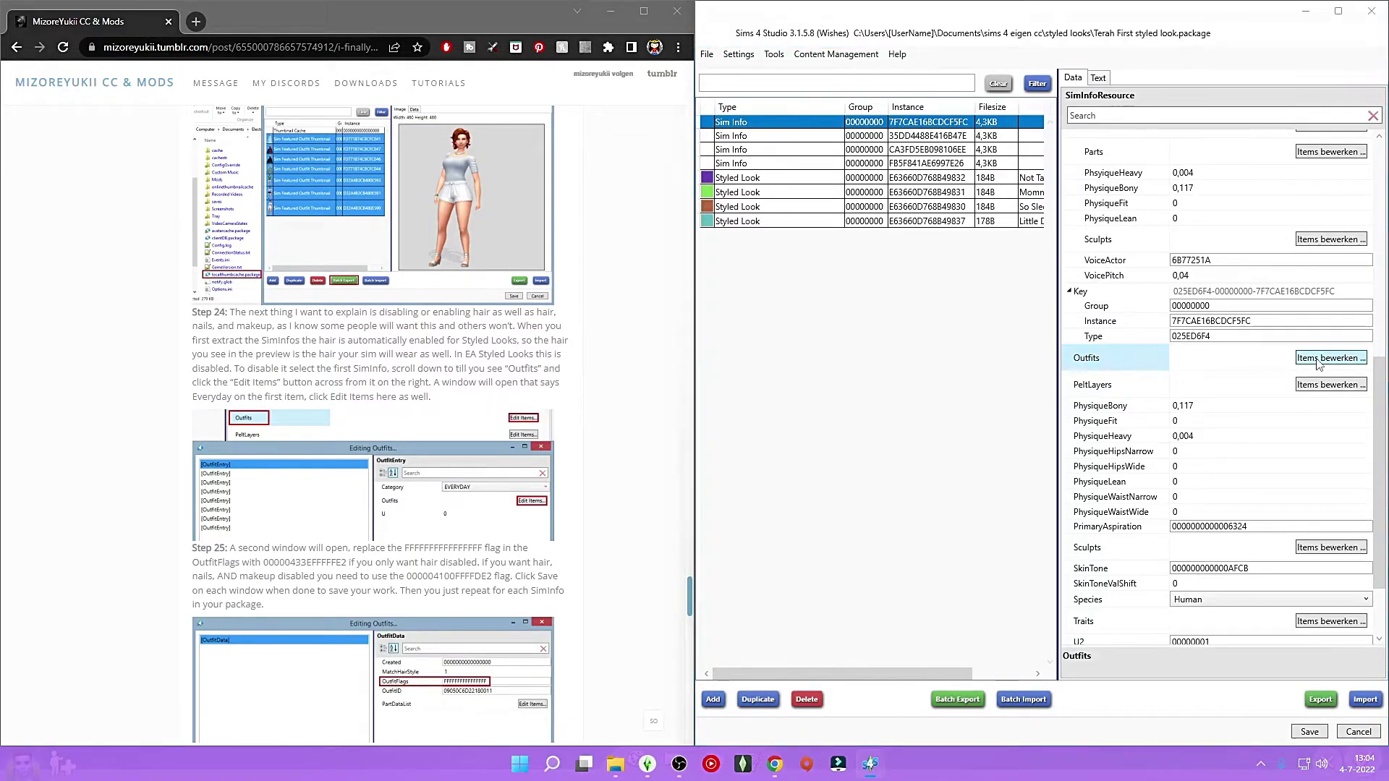
left_click(720, 203)
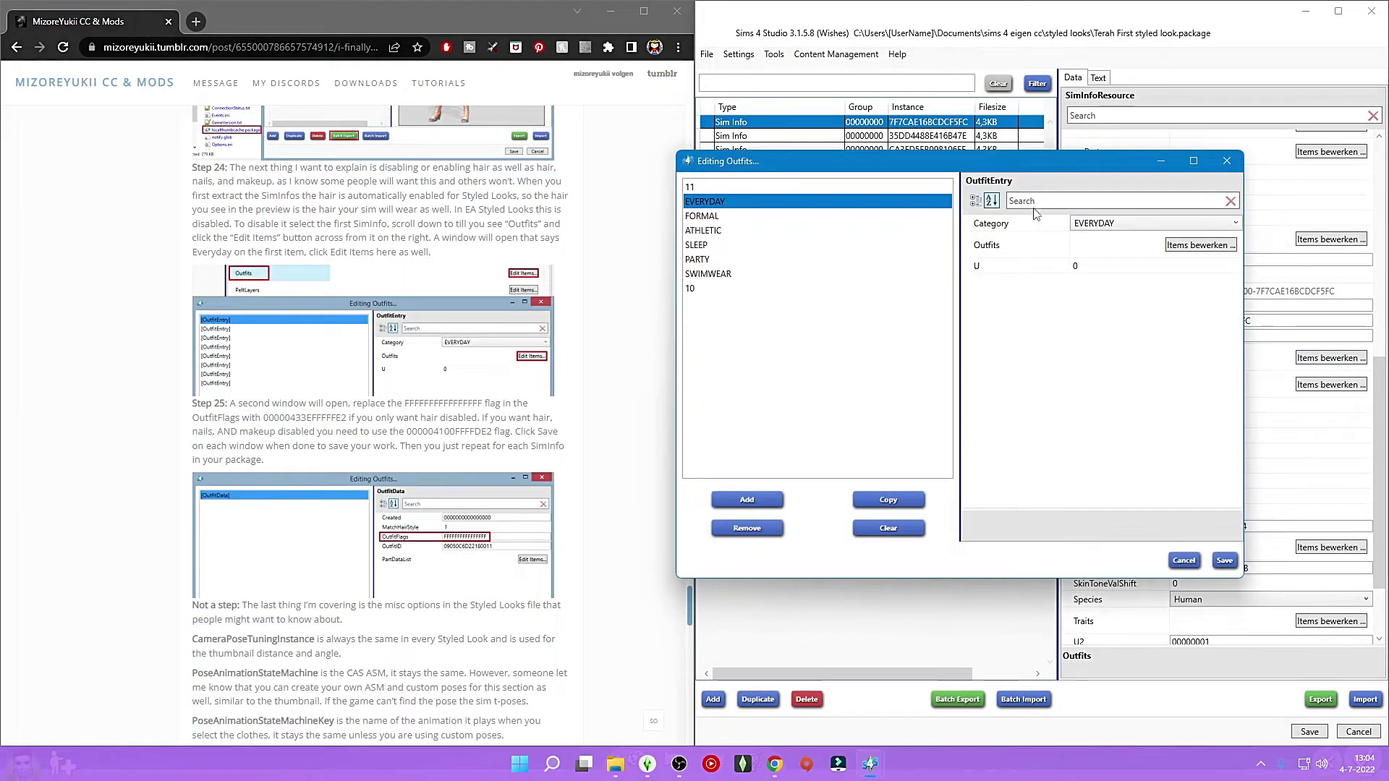
left_click(1201, 245)
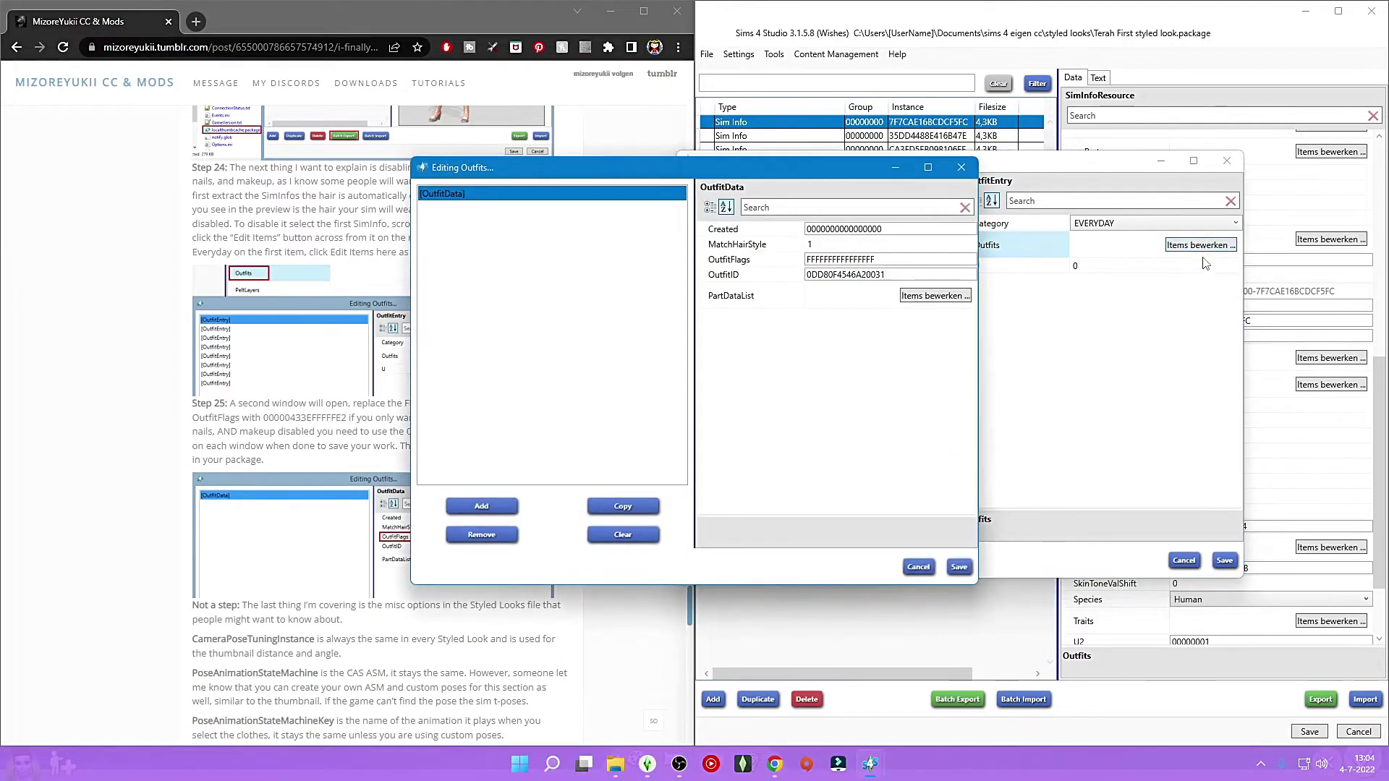
Step: Paste 00000433EFFFFFE2 from the tutorial into OutfitFlags and save both outfit dialogs
left_click_drag(753, 162, 1077, 166)
double_click(305, 418)
key("ctrl+c")
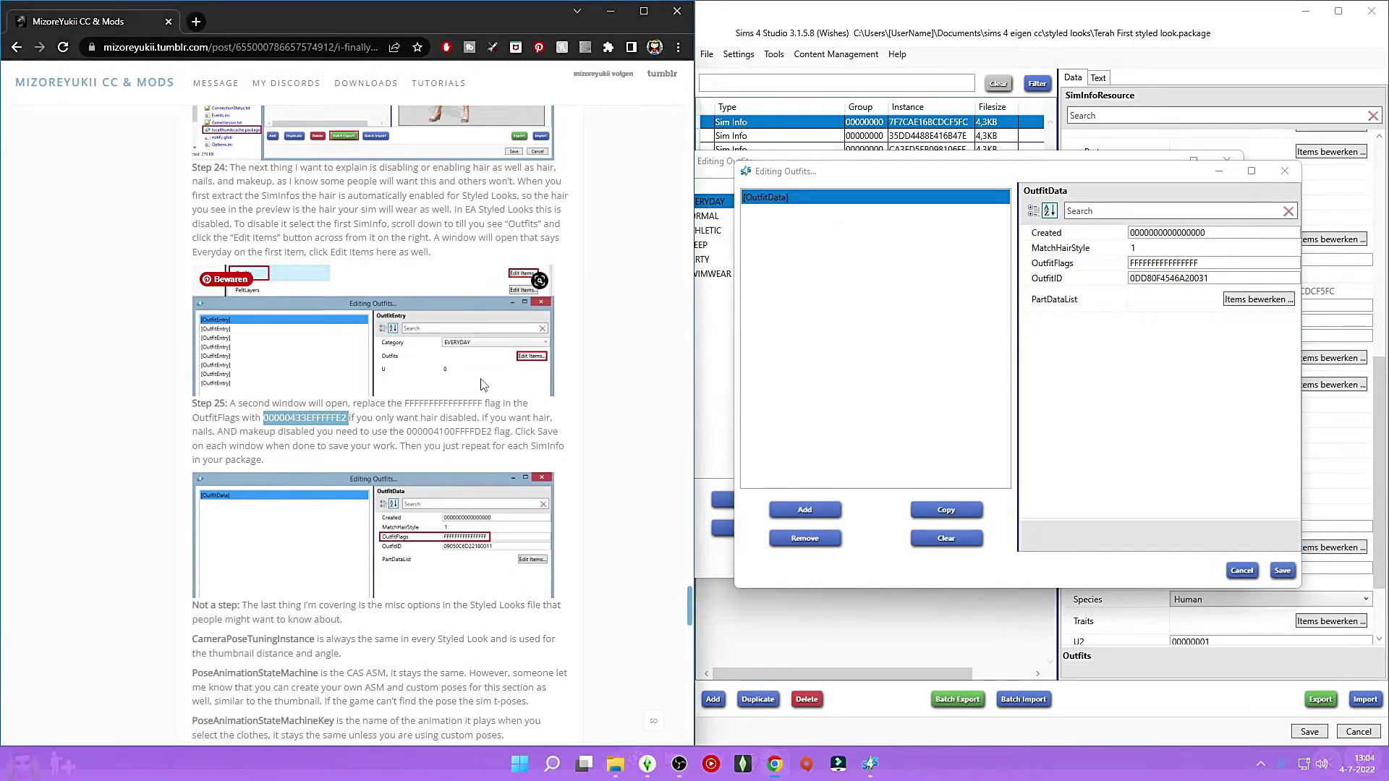
double_click(1169, 262)
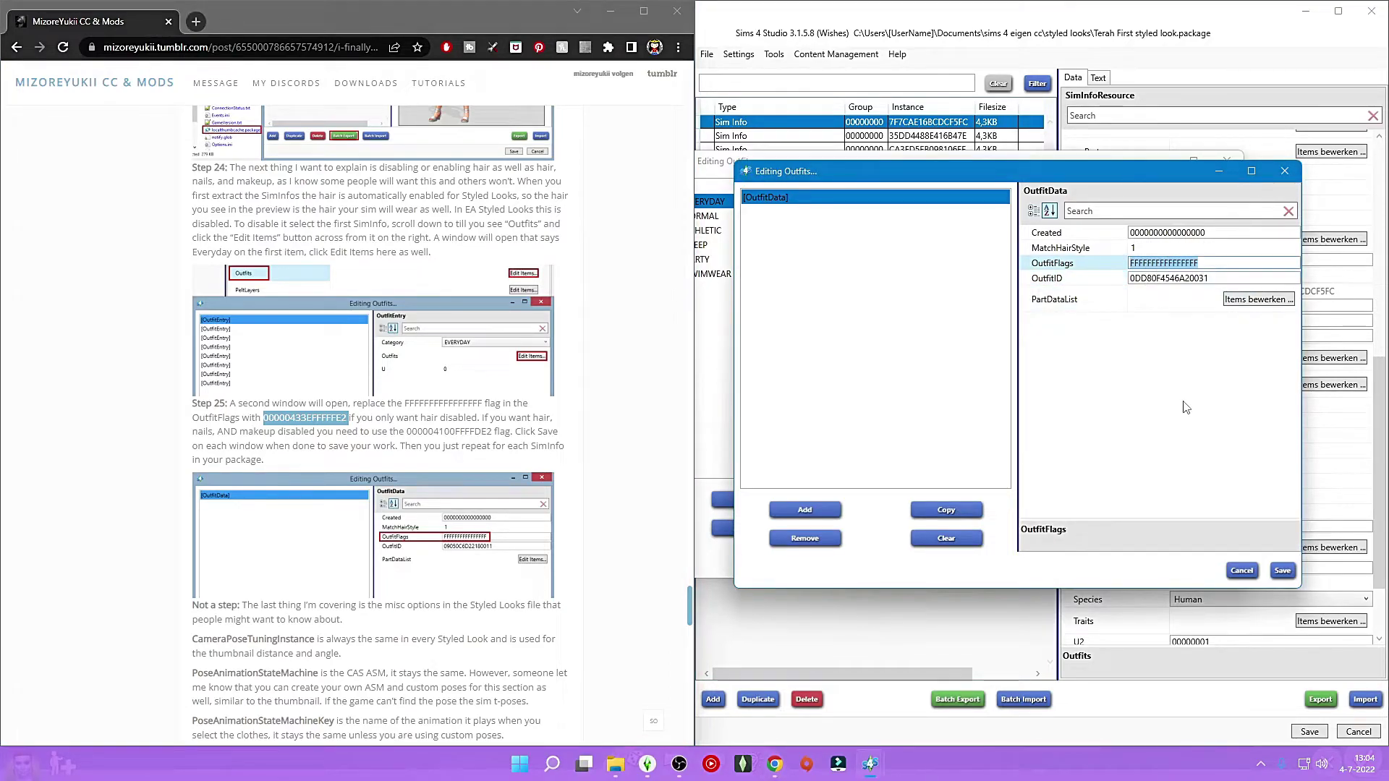
key("ctrl+v")
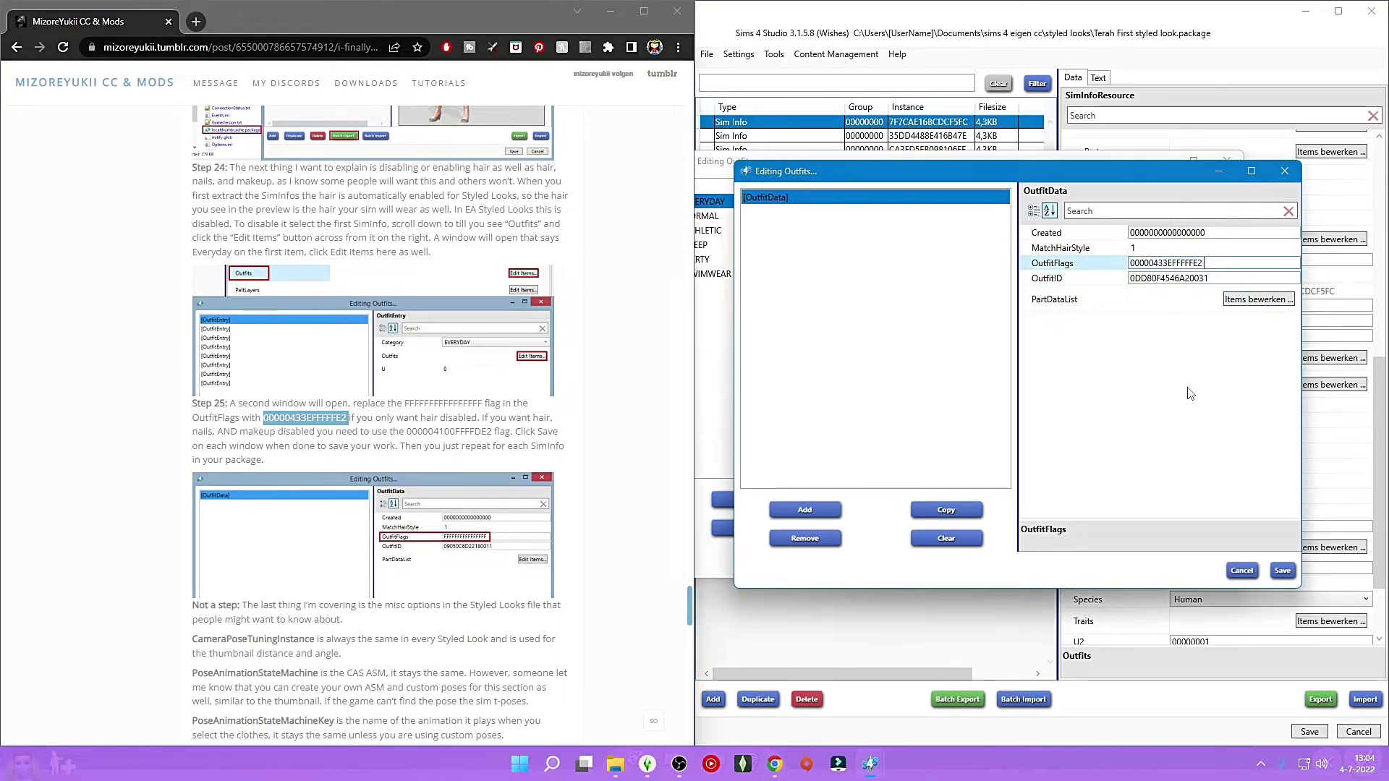
left_click(1283, 570)
left_click(1224, 564)
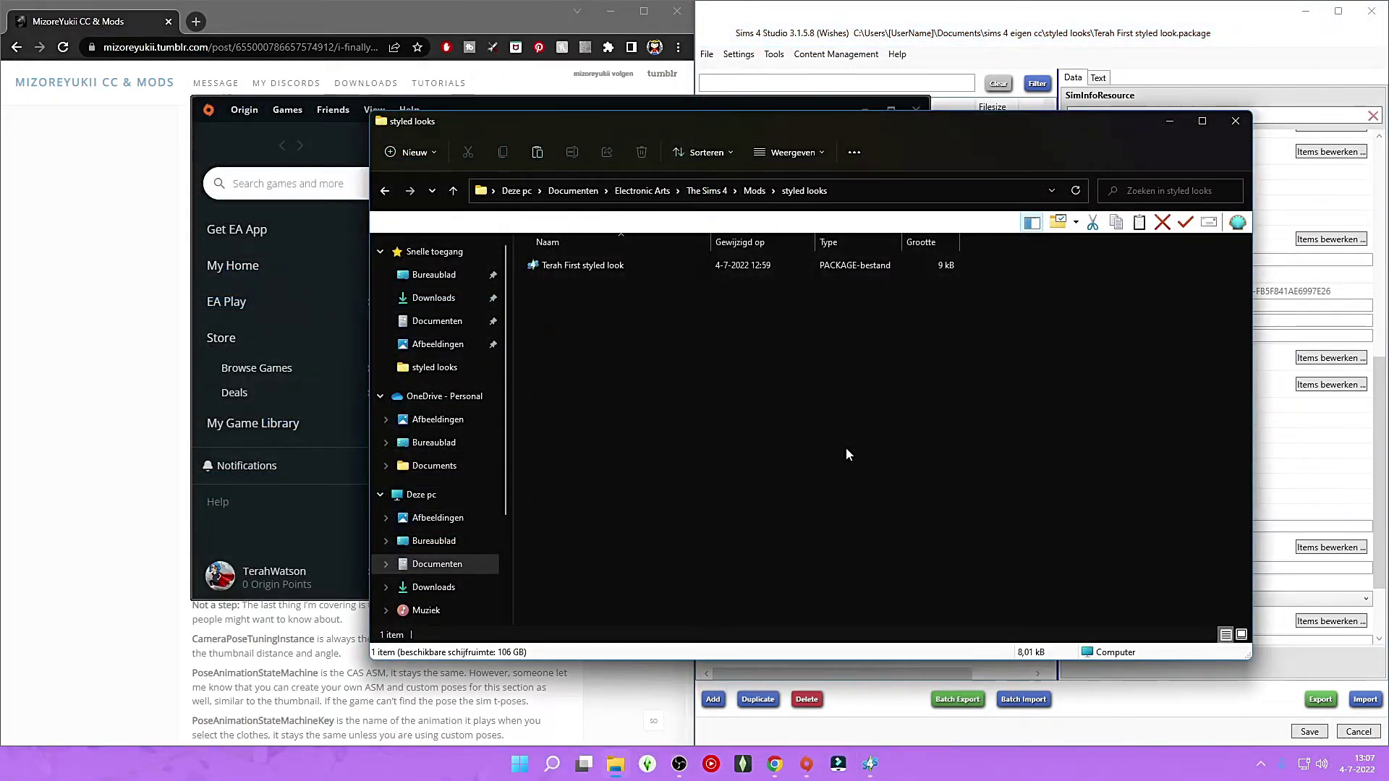
Step: Replace the package in Mods\styled looks, then delete localthumbcache.package from The Sims 4 folder
key("ctrl+v")
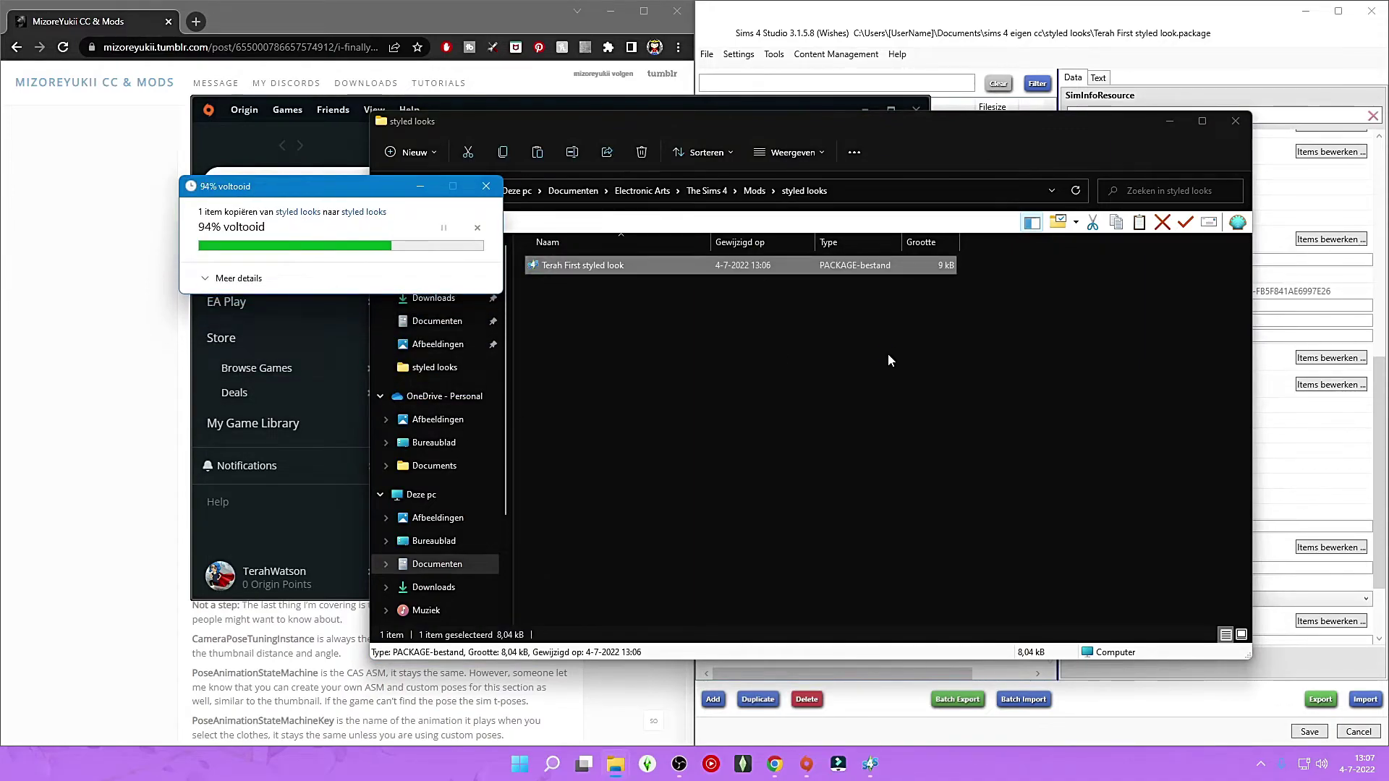
left_click(718, 193)
scroll(751, 394, "down", 10)
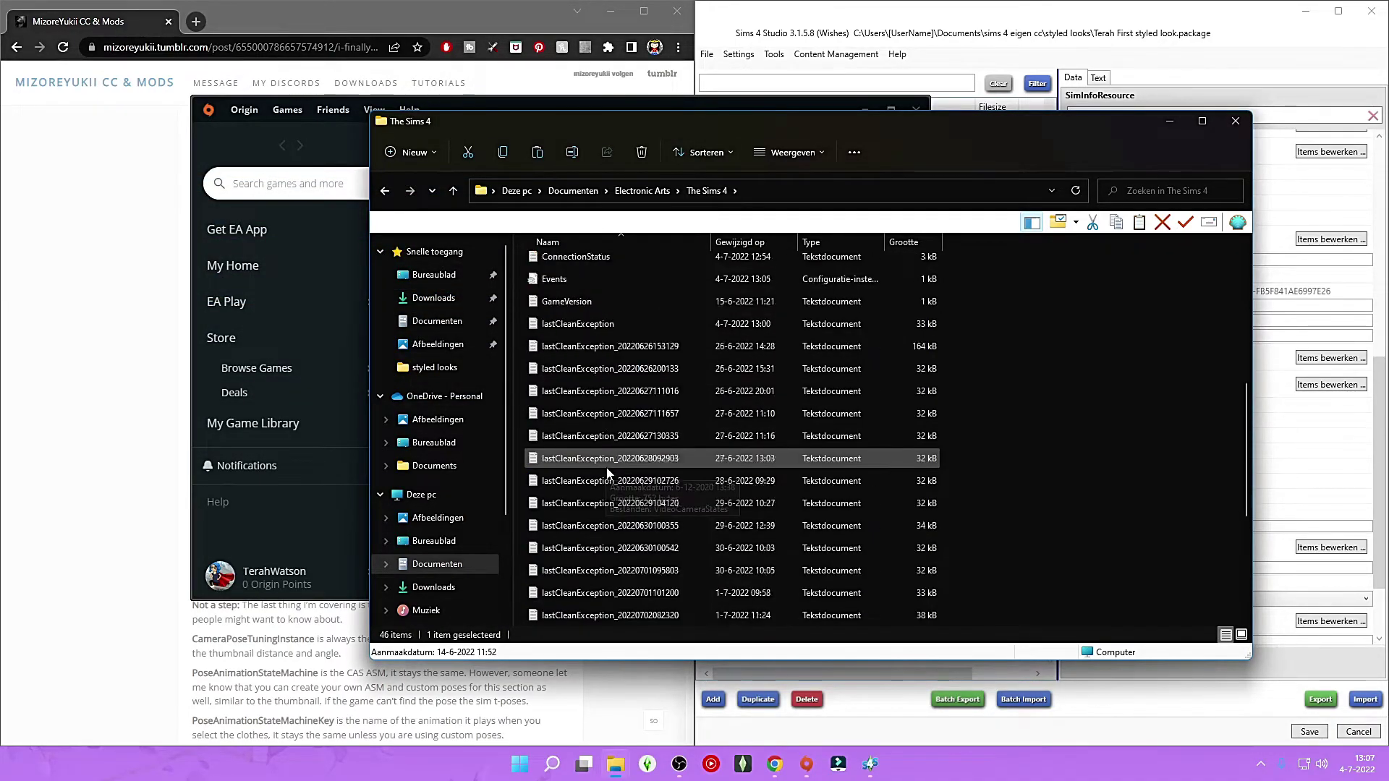
left_click(583, 505)
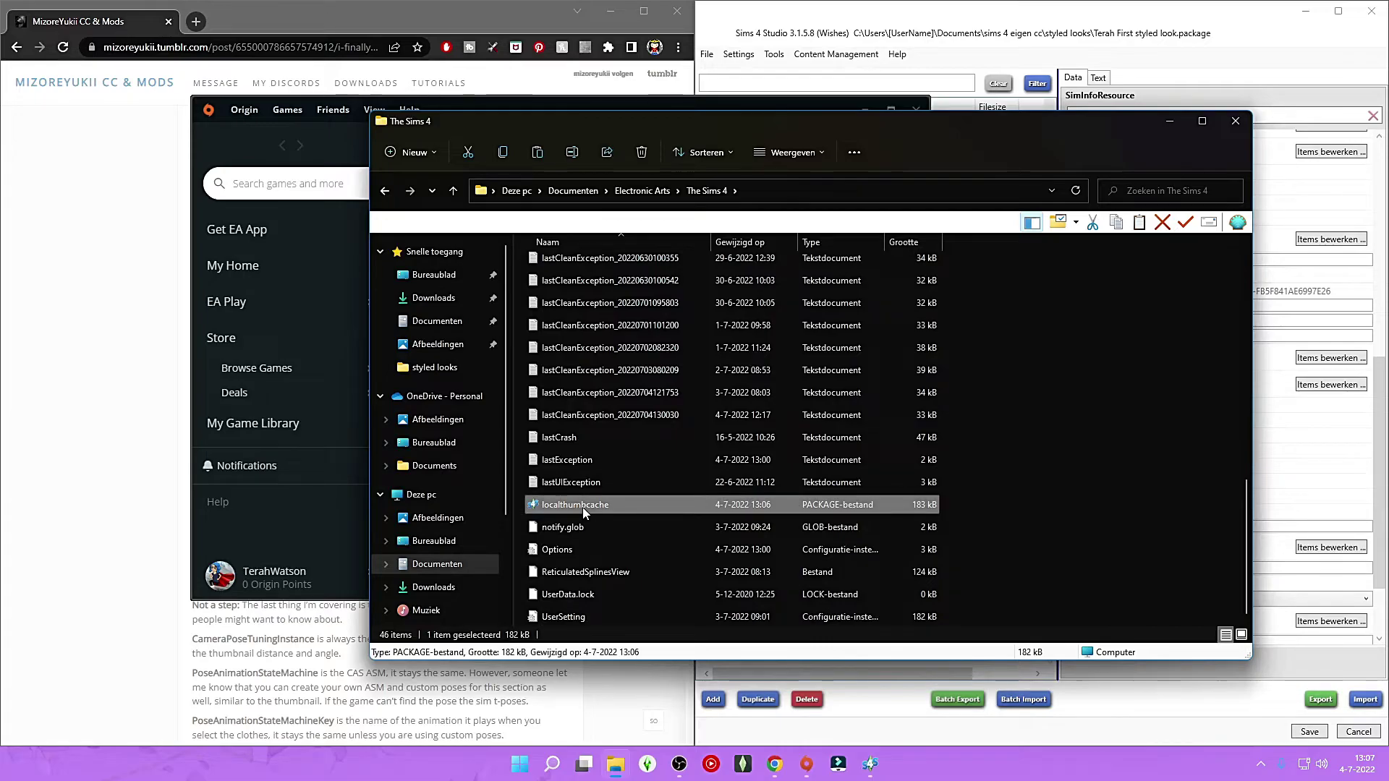
key("Delete")
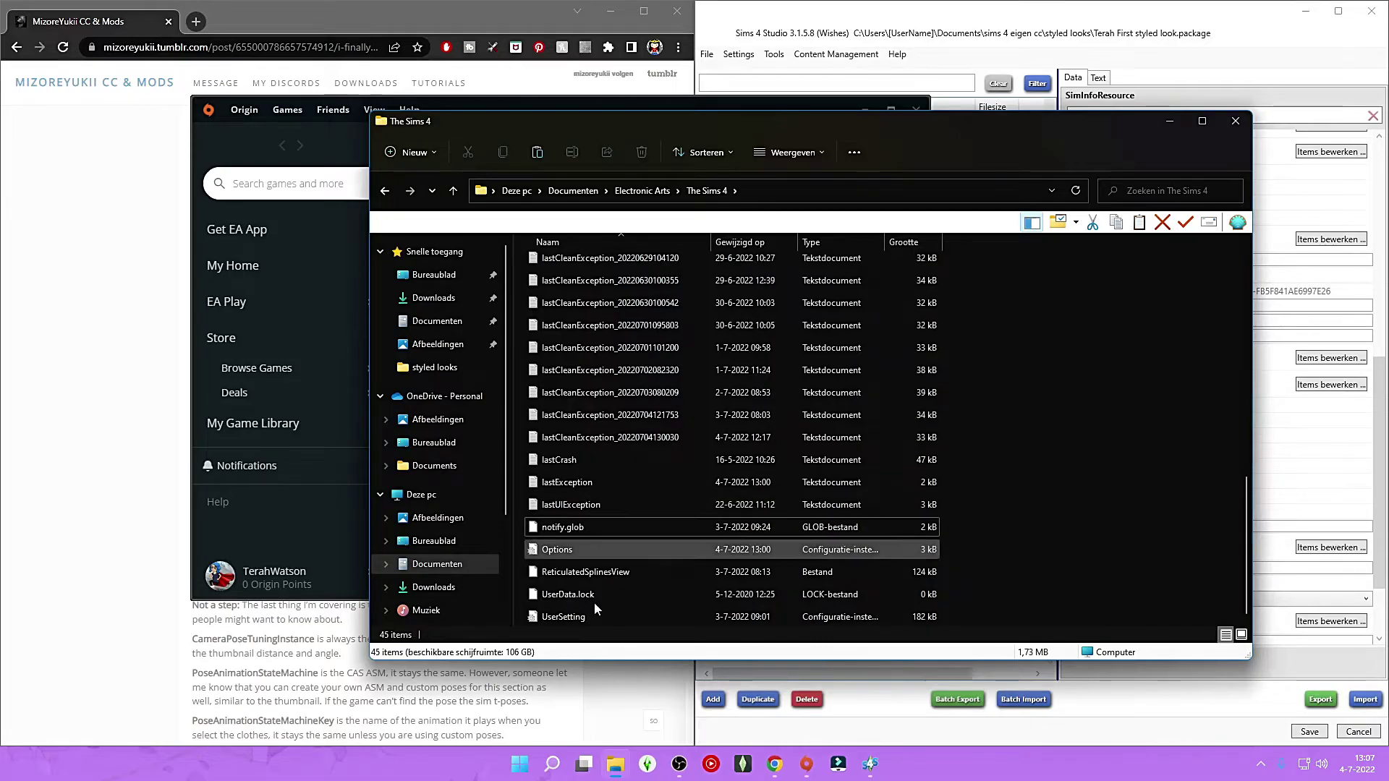
Step: Back in CAS, page to the last styled look and apply 116 So Sleepy
left_click(647, 767)
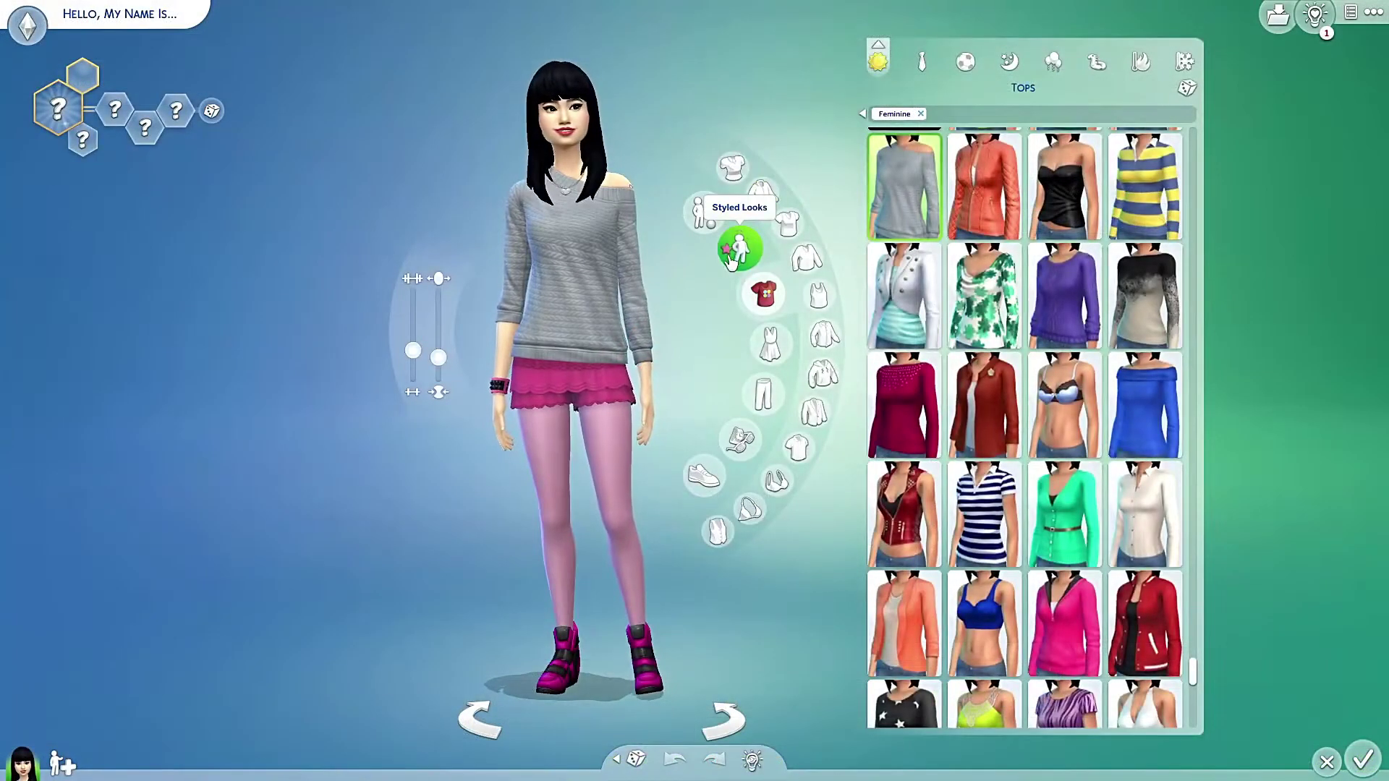
left_click(736, 249)
left_click(1053, 583)
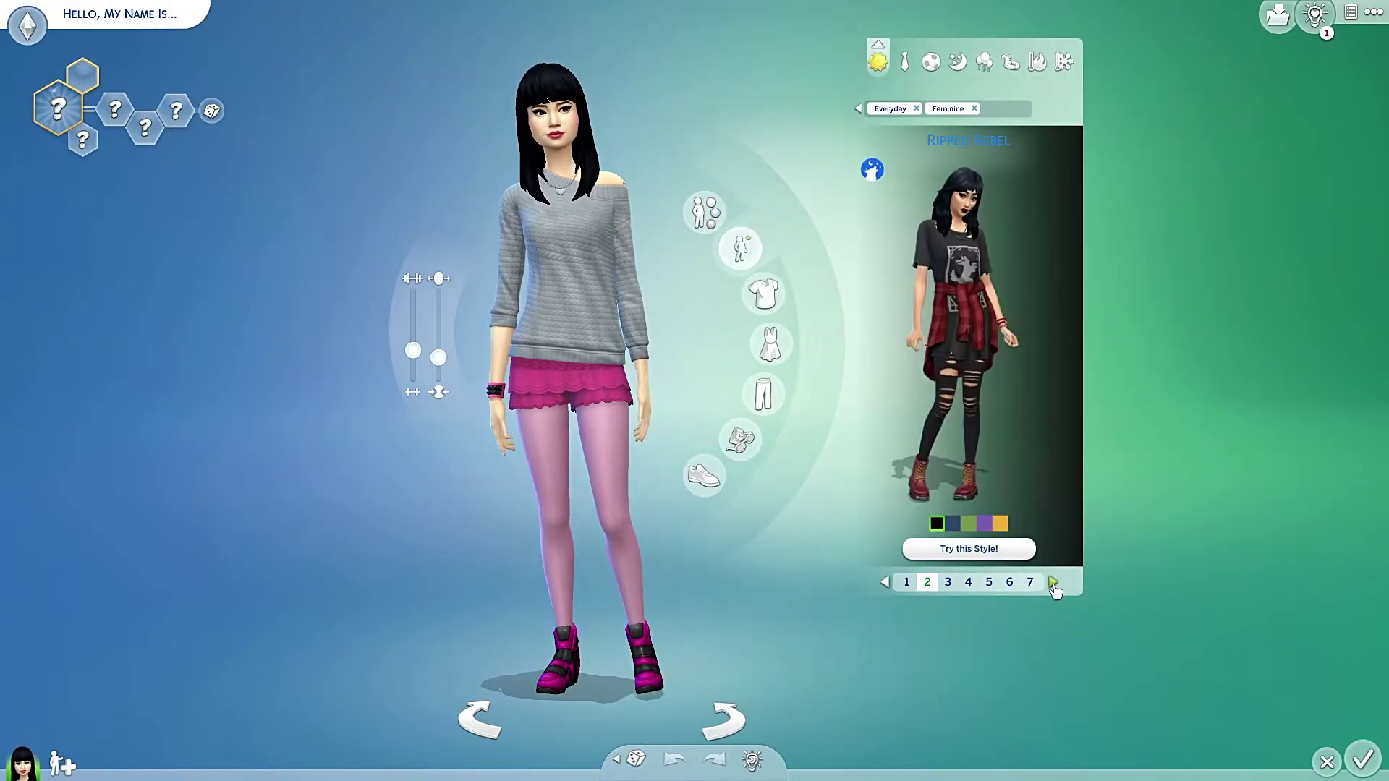
left_click(1053, 583)
left_click(1053, 583)
left_click(1052, 583)
left_click(1053, 583)
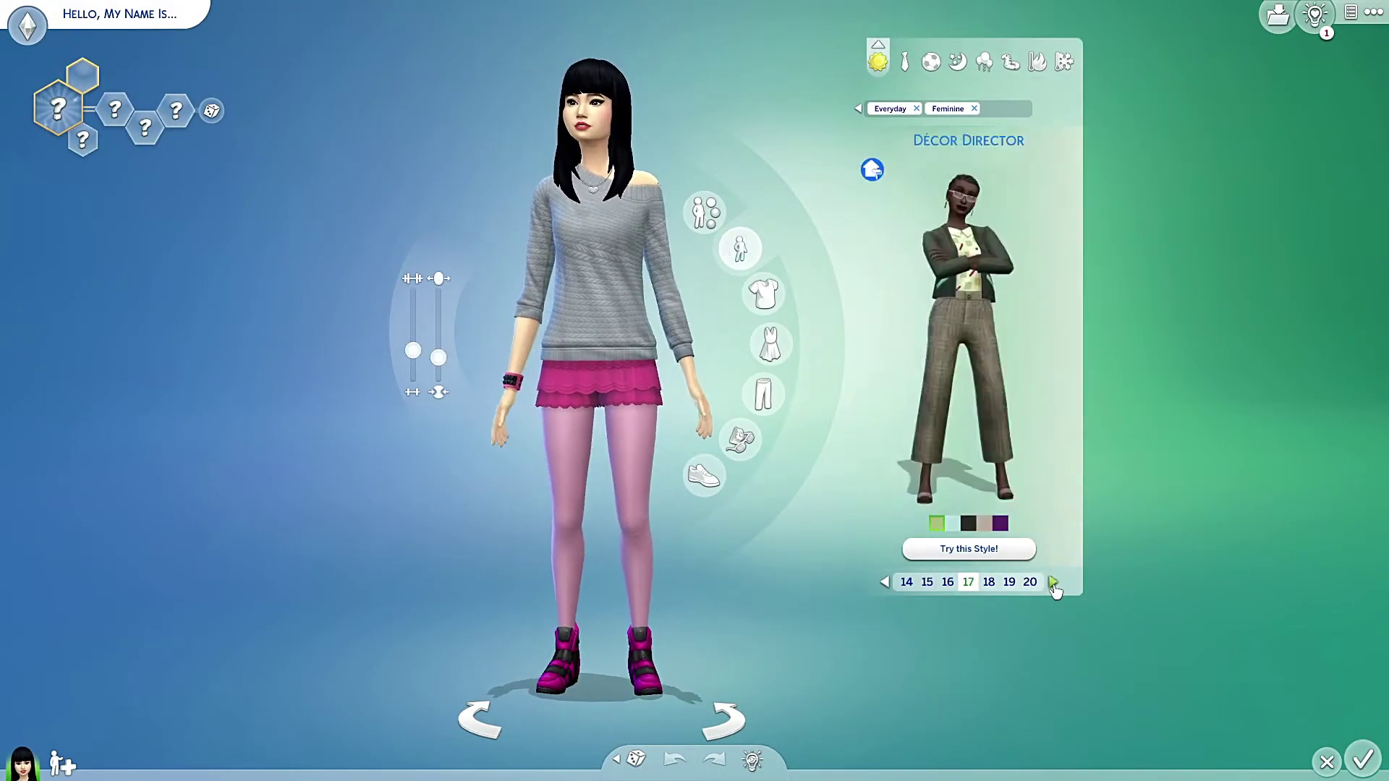
left_click(1053, 583)
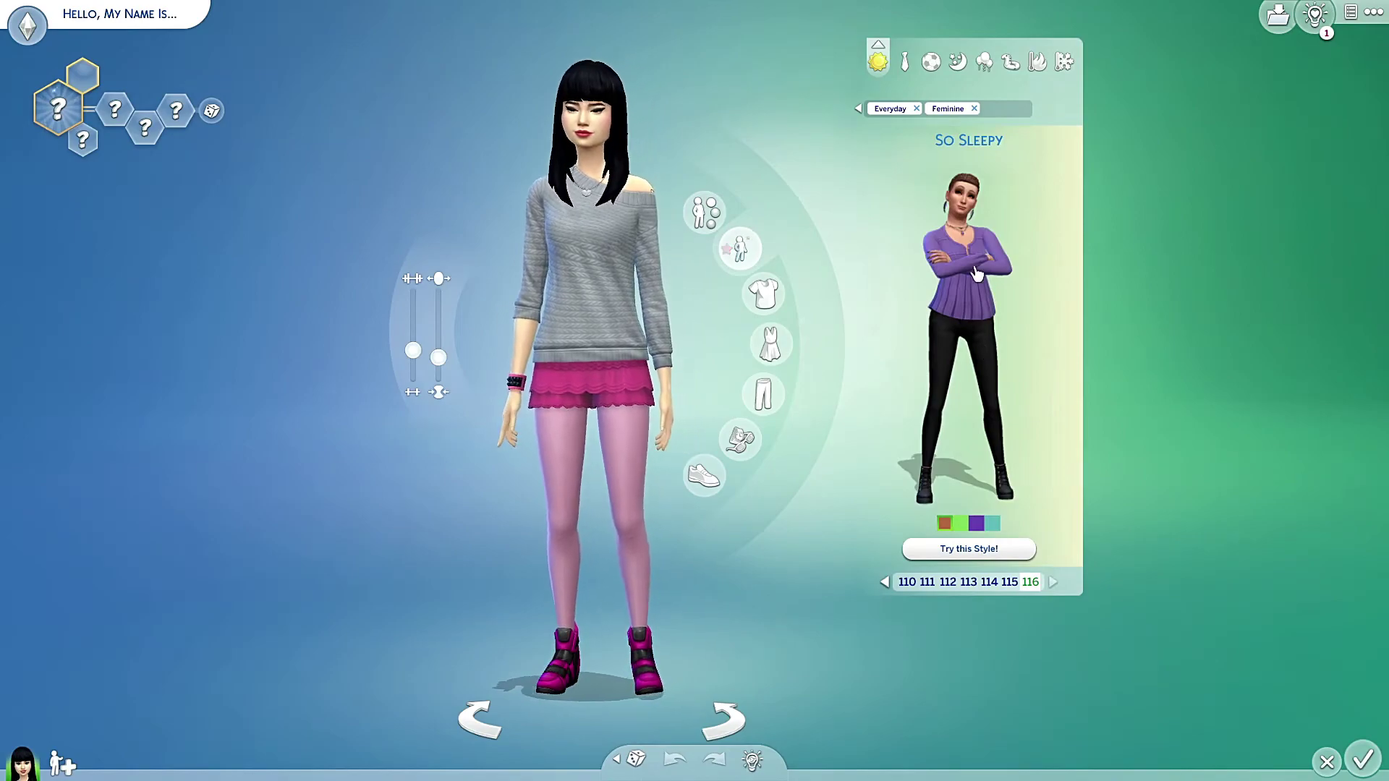
left_click(975, 274)
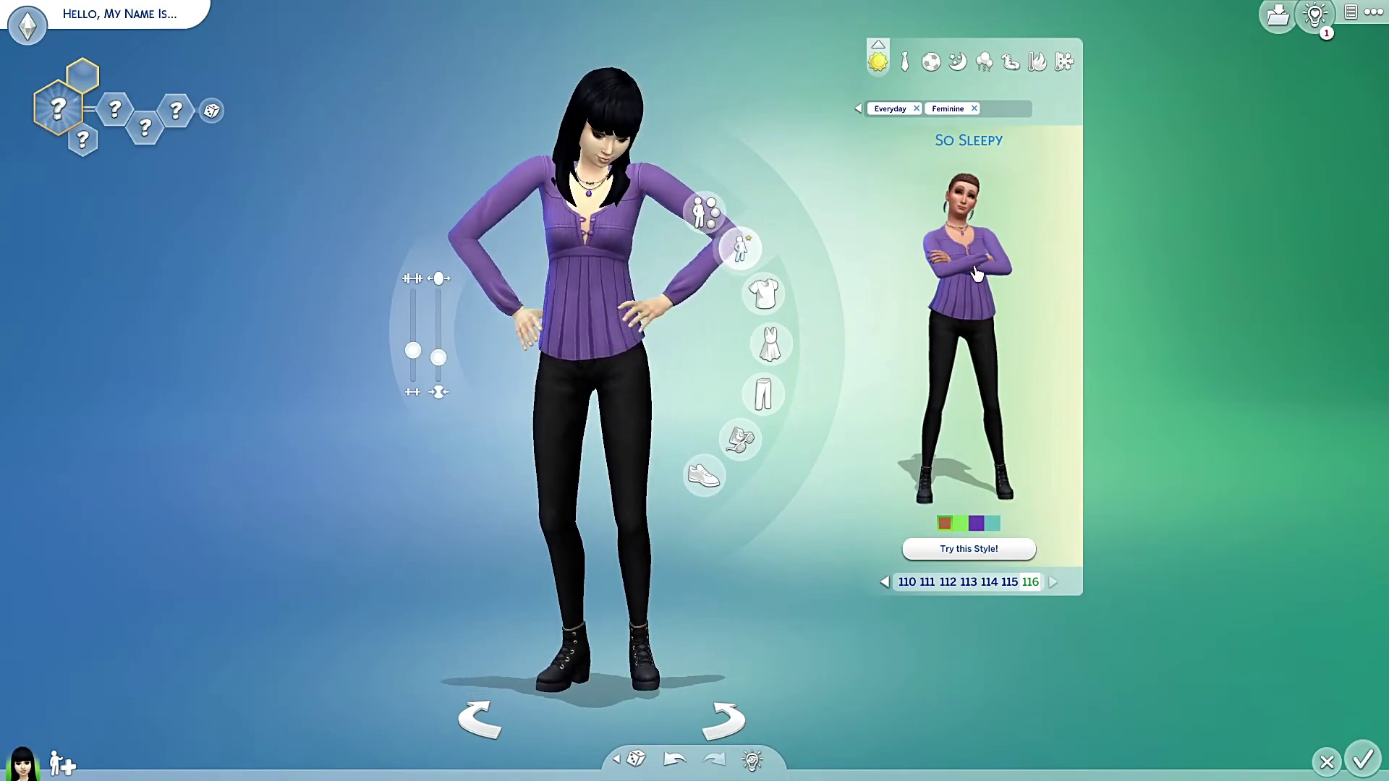
Step: Change the Sim's hairstyle to the updo and return to the full-body view
left_click(644, 124)
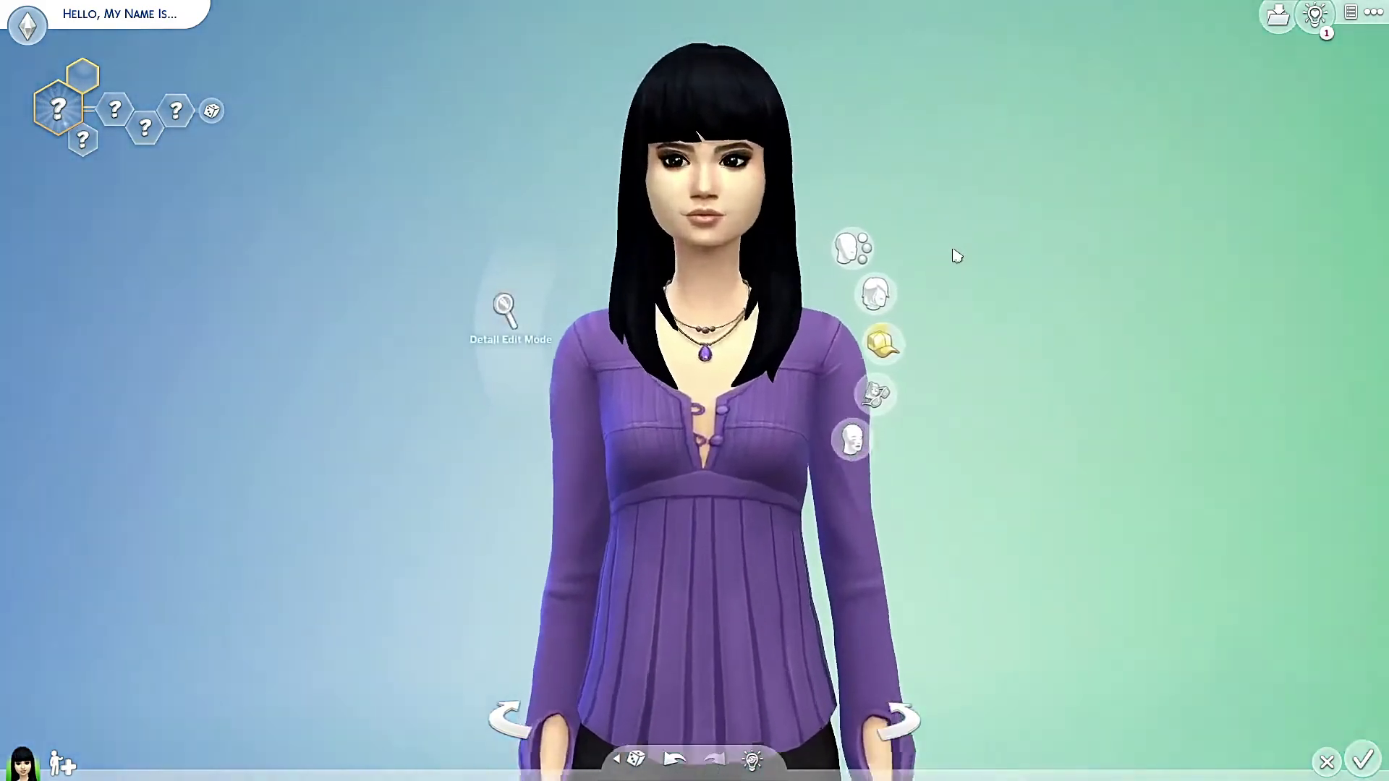
left_click(876, 293)
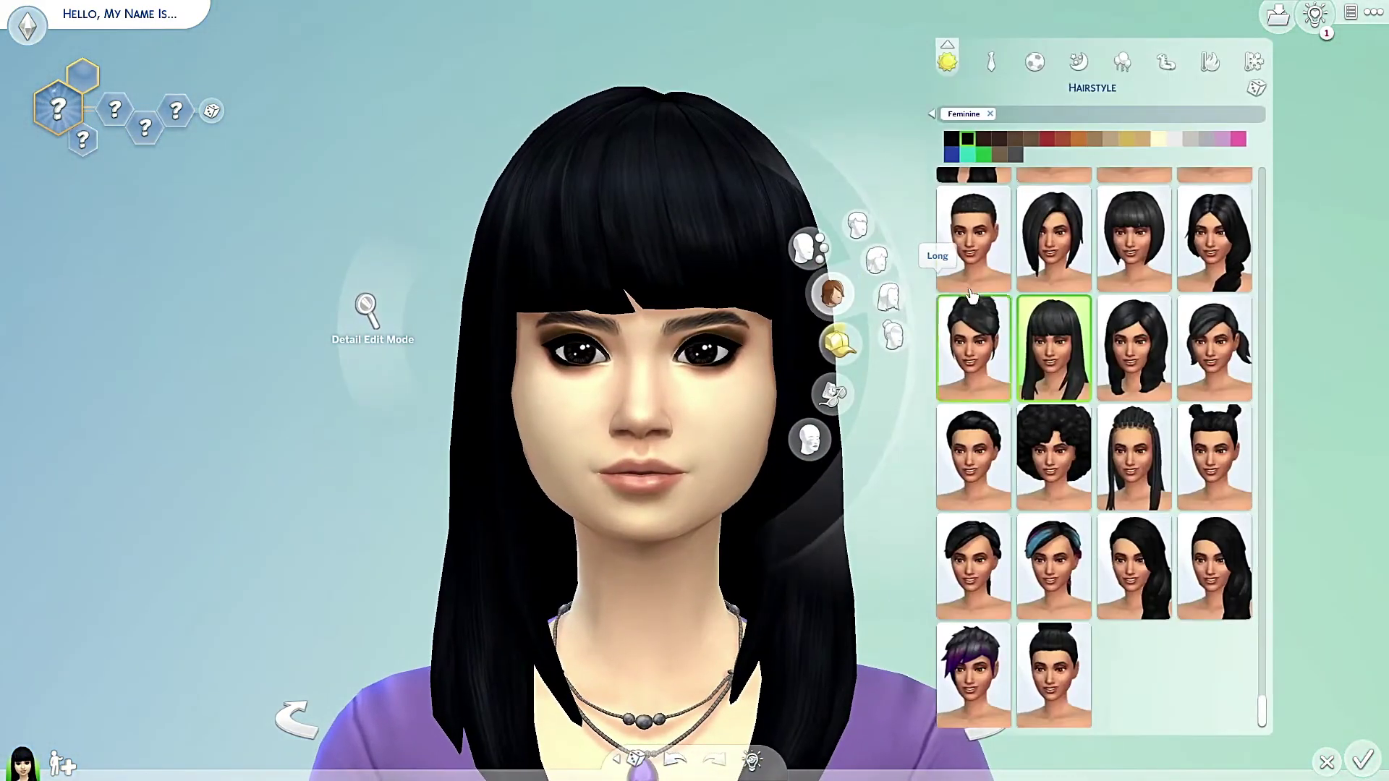
left_click(972, 303)
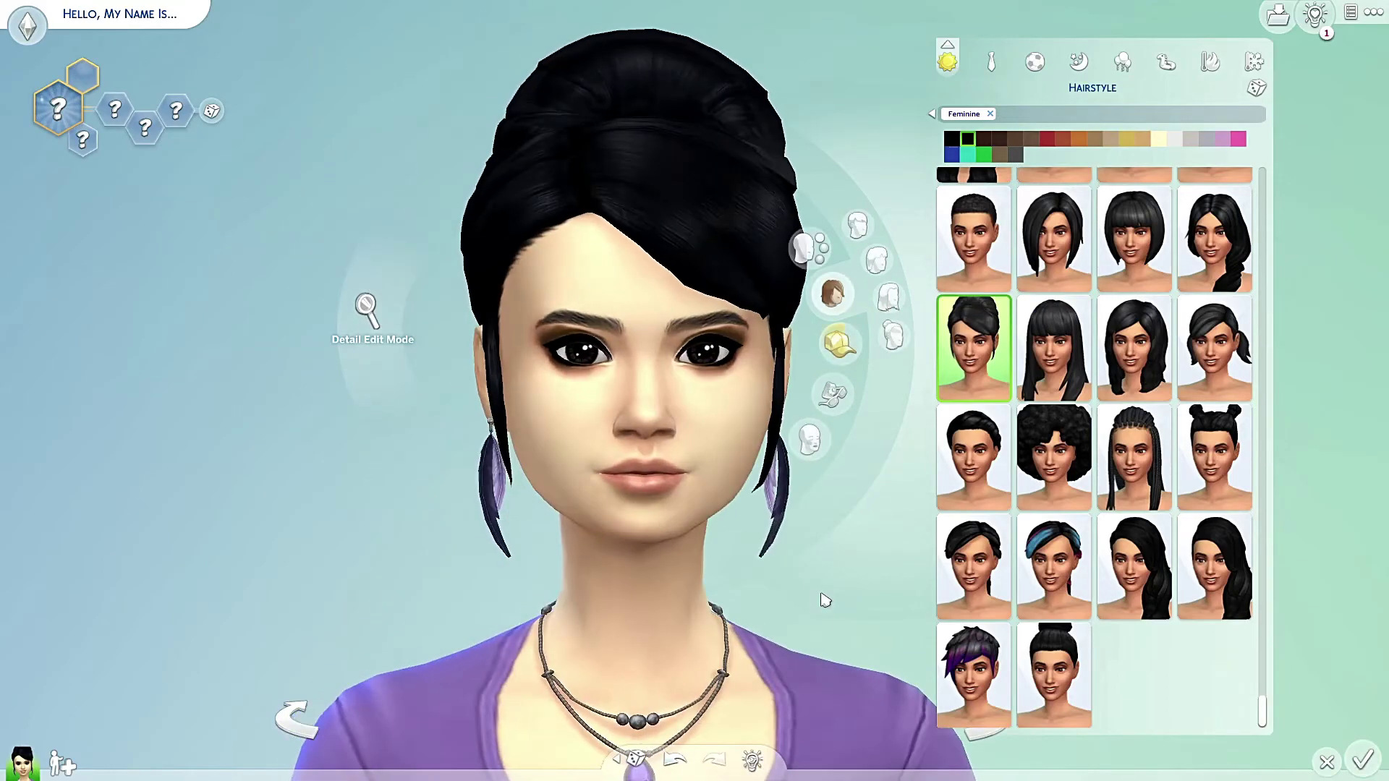
left_click(832, 705)
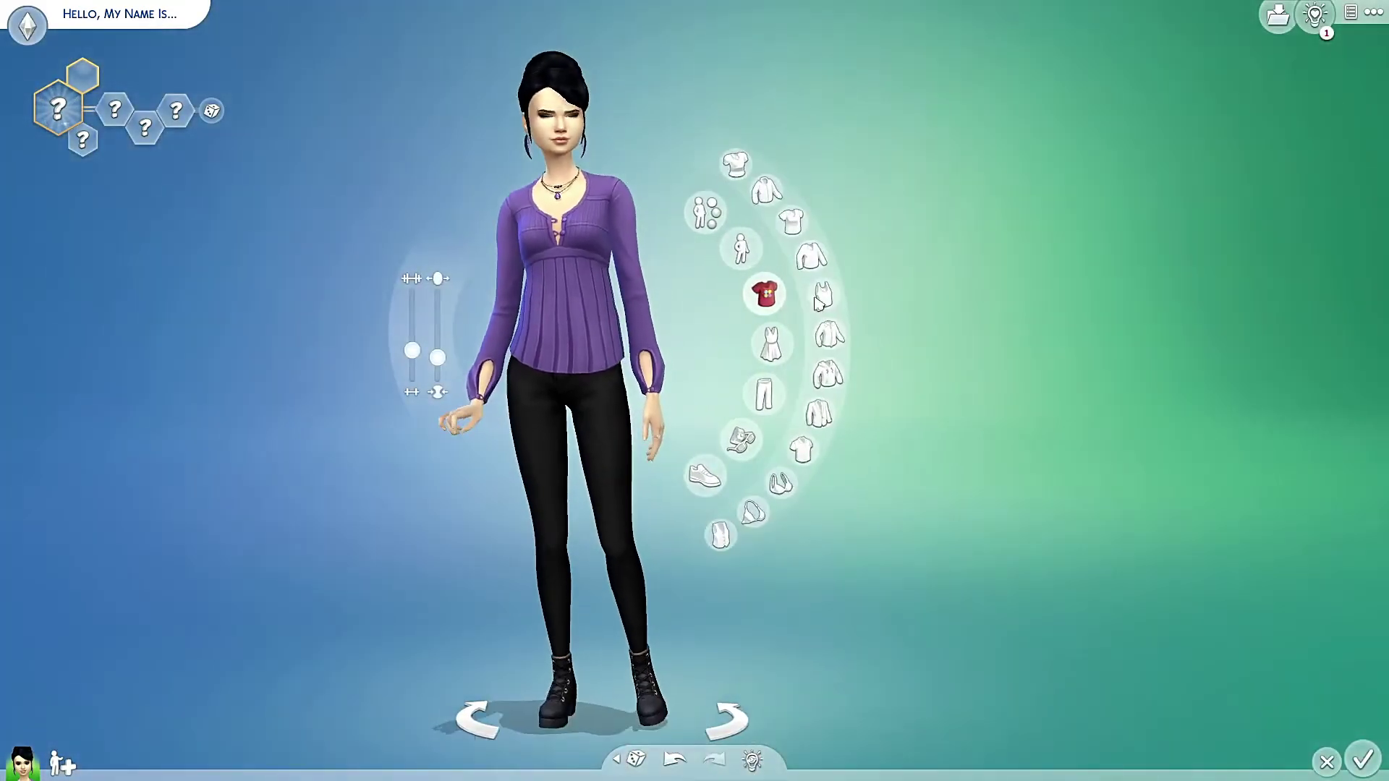
Step: Cycle the So Sleepy swatches: purple, green, teal, pink, then back through teal, green and the first
left_click(738, 243)
left_click(975, 524)
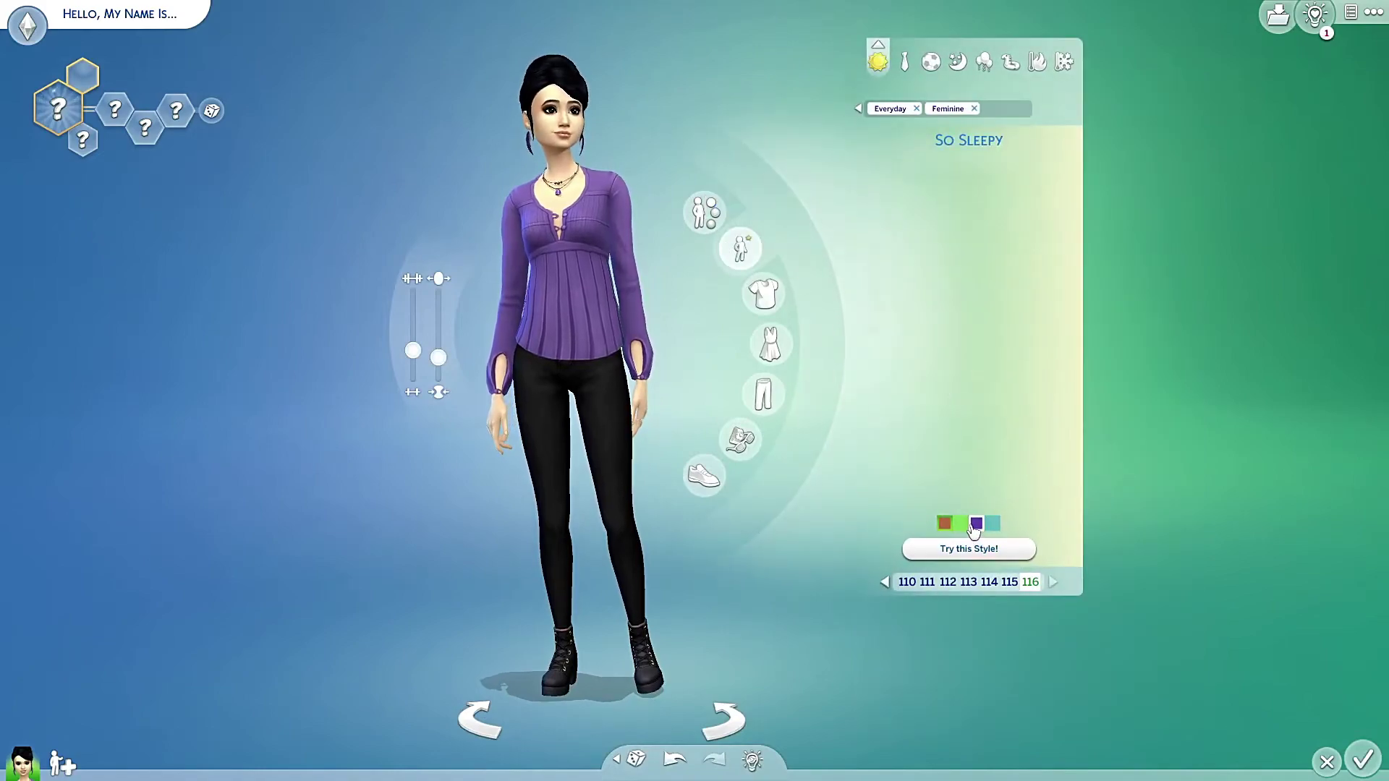
left_click(967, 524)
left_click(981, 525)
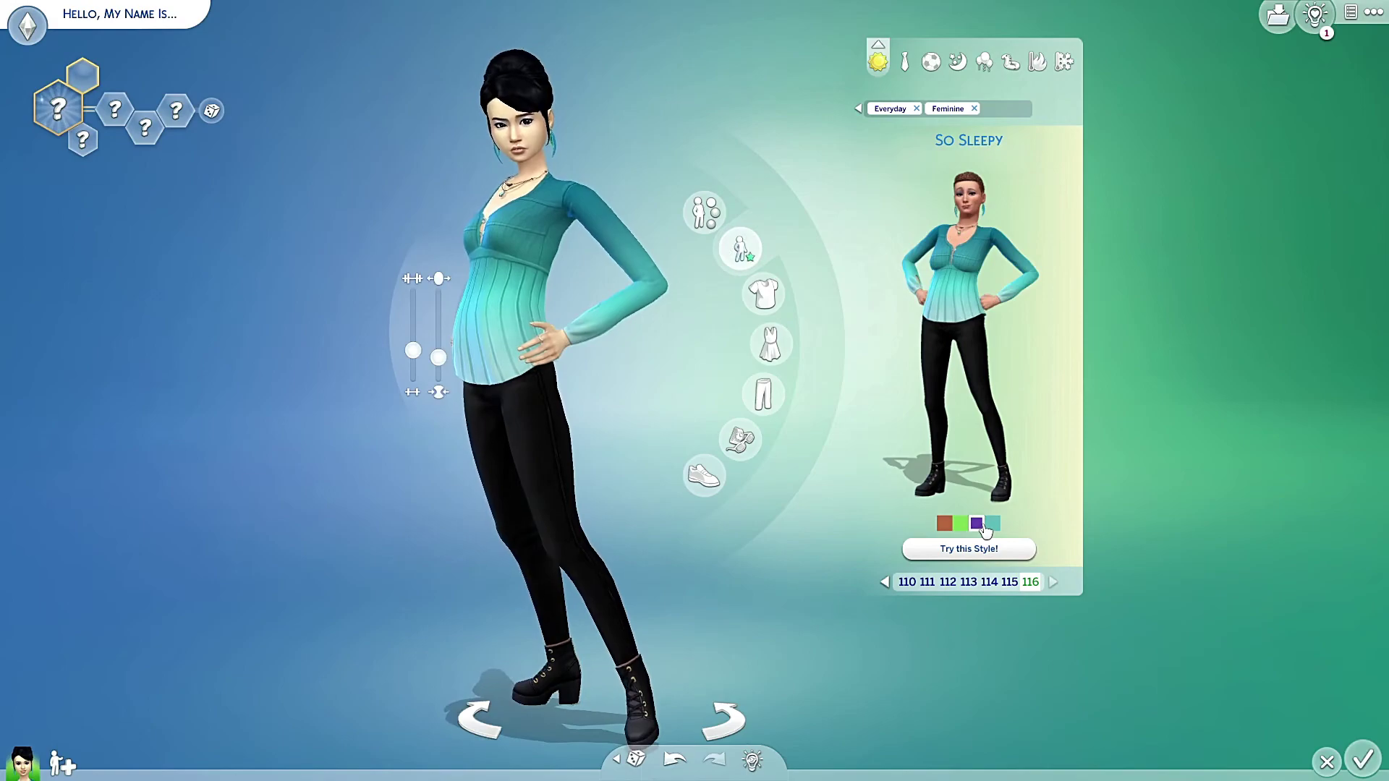
left_click(994, 526)
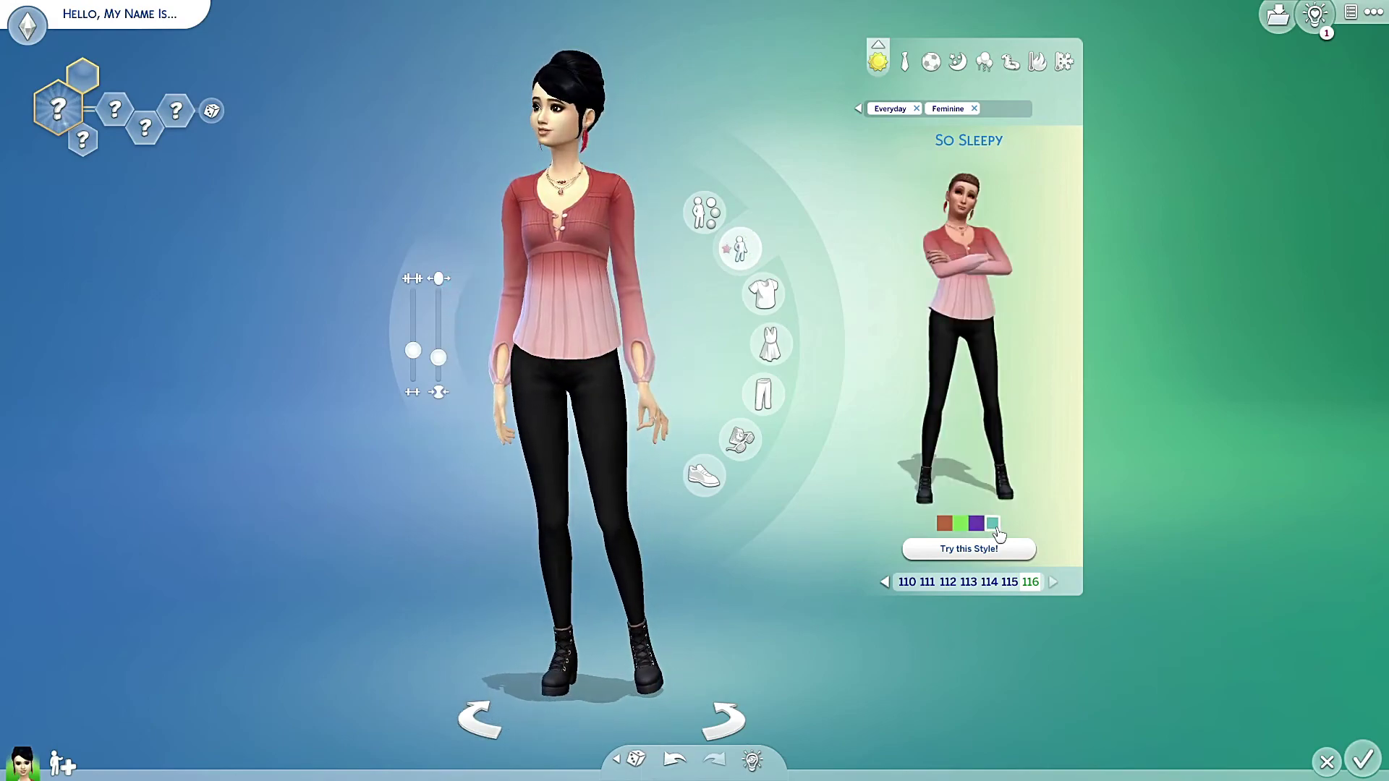
left_click(981, 527)
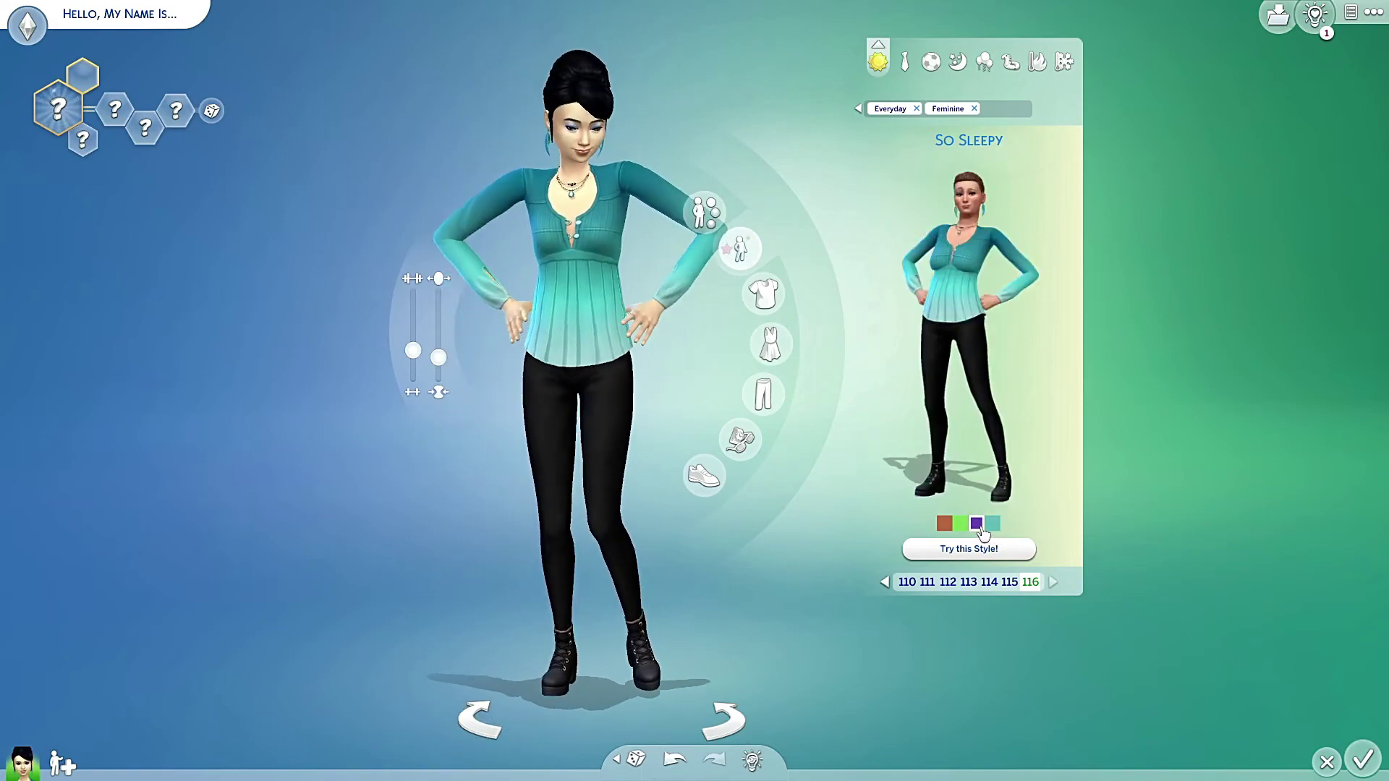
left_click(944, 523)
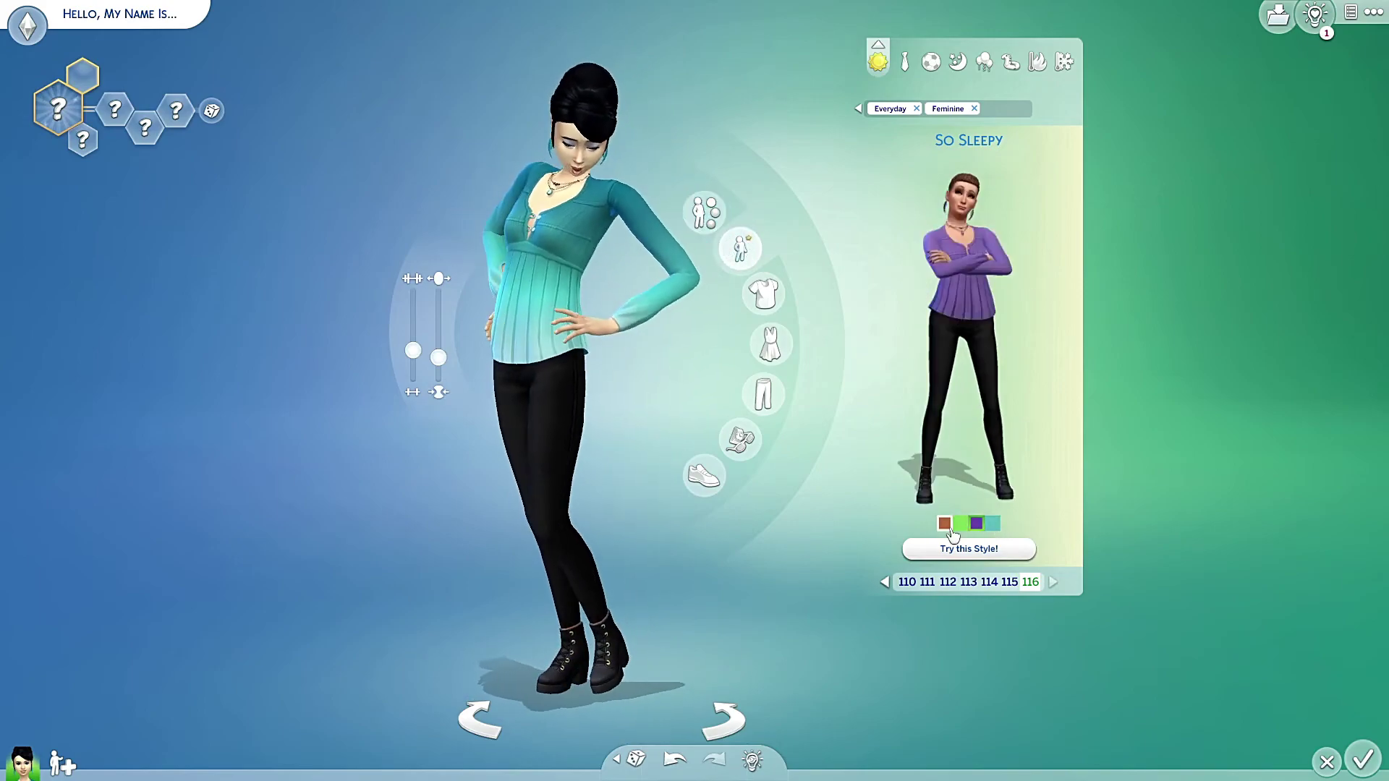
left_click(963, 526)
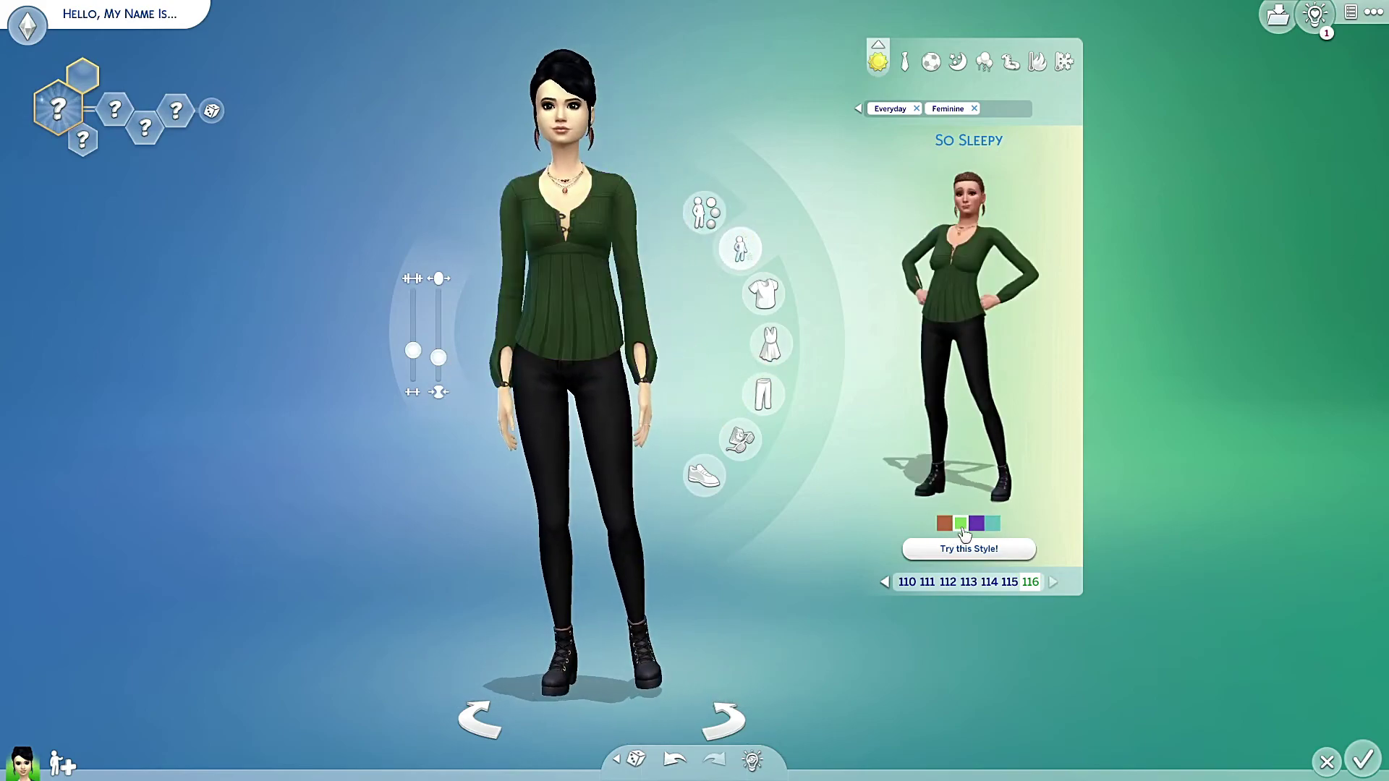
left_click(946, 525)
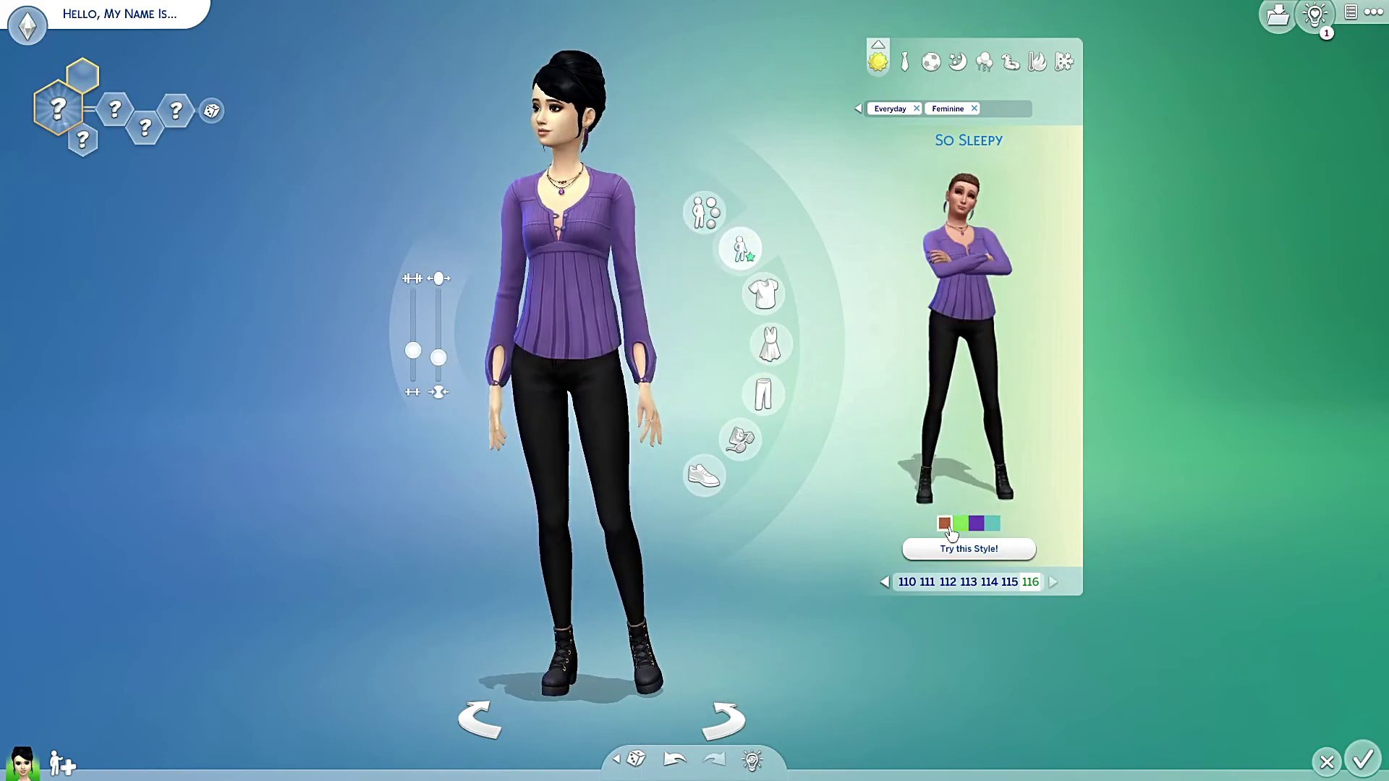